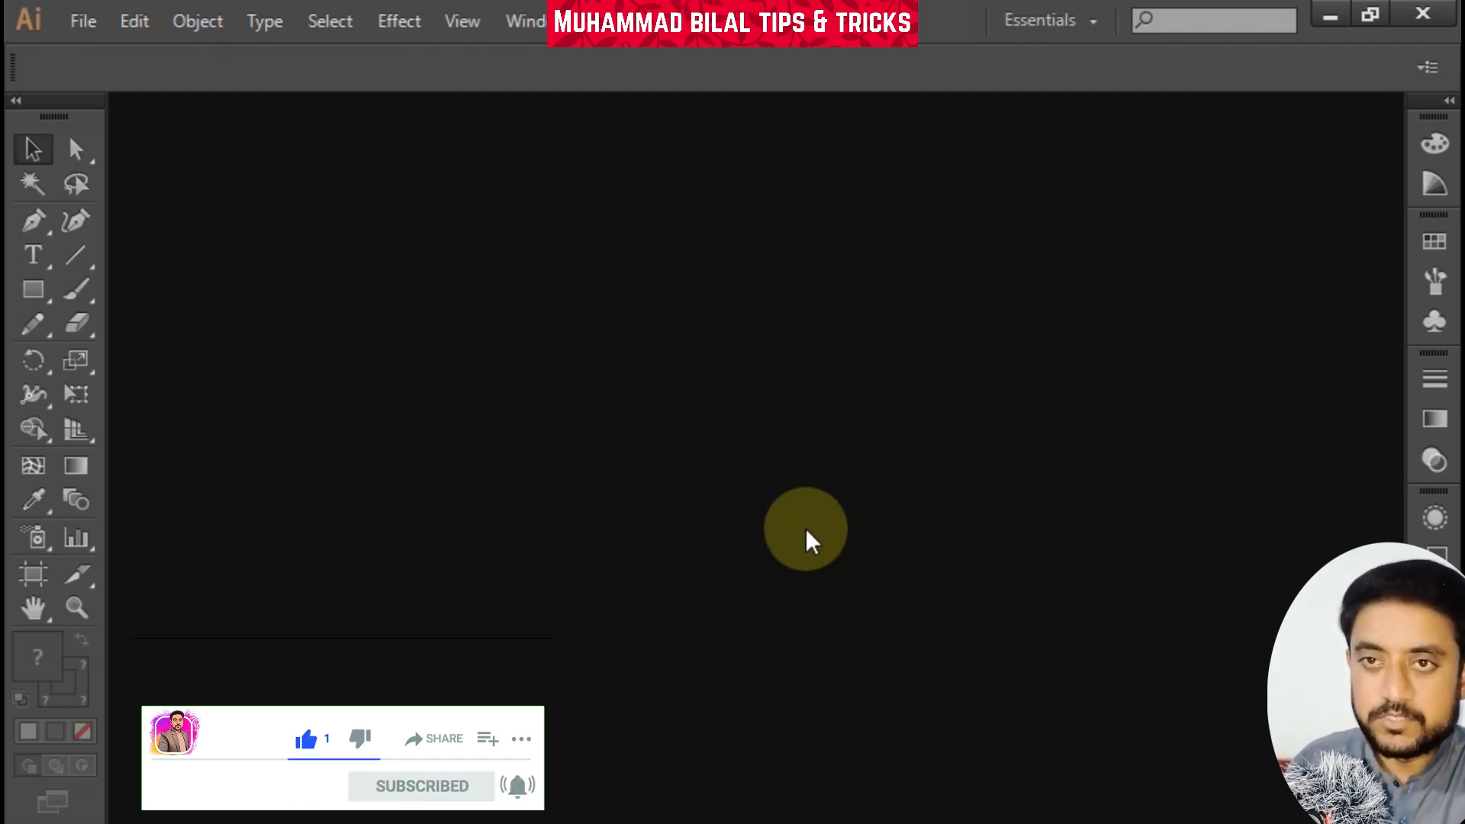
{"action": "mouse_move", "coordinate": [464, 4]}
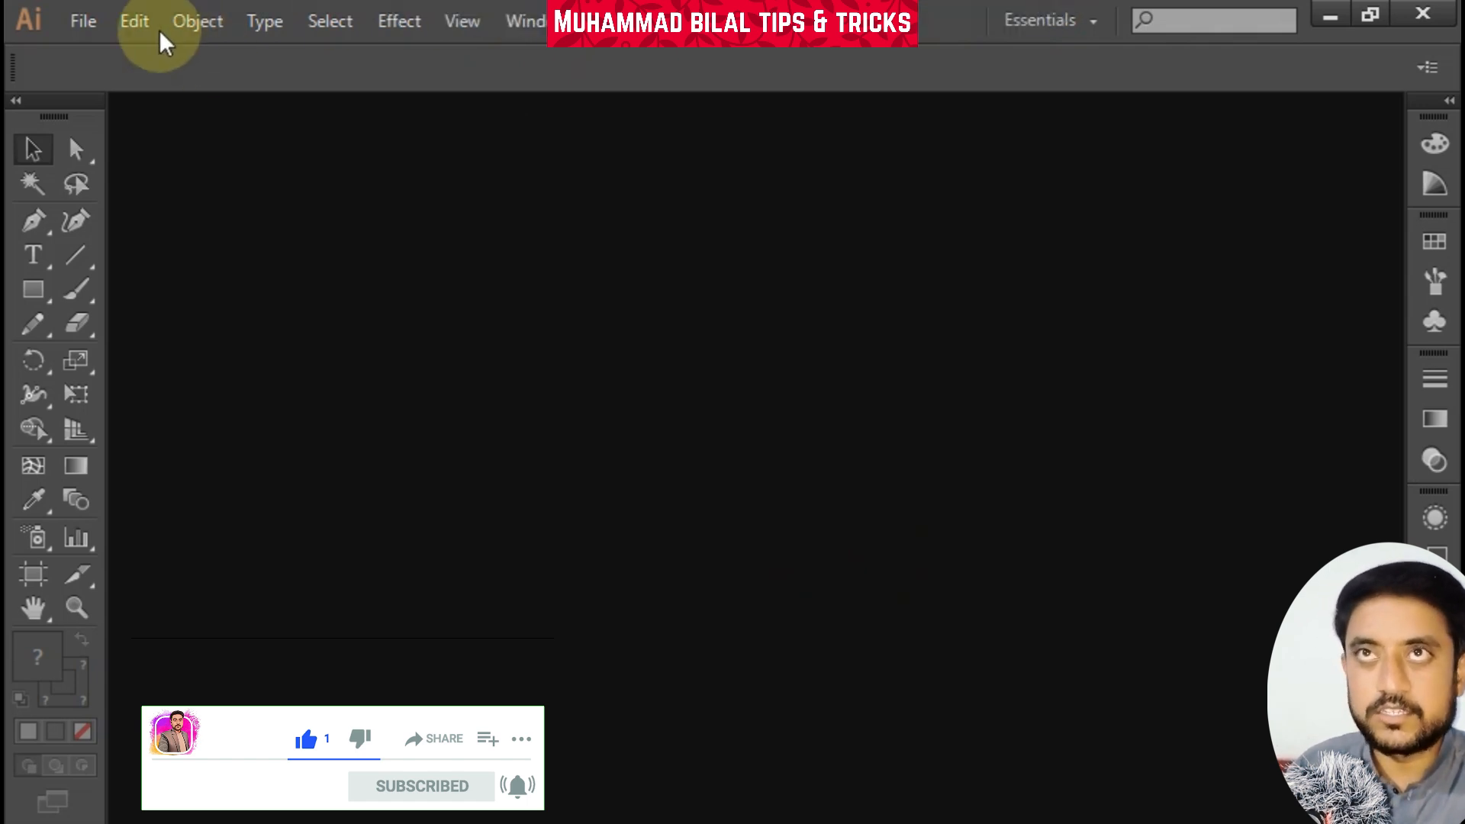
{"action": "left_click", "coordinate": [77, 23]}
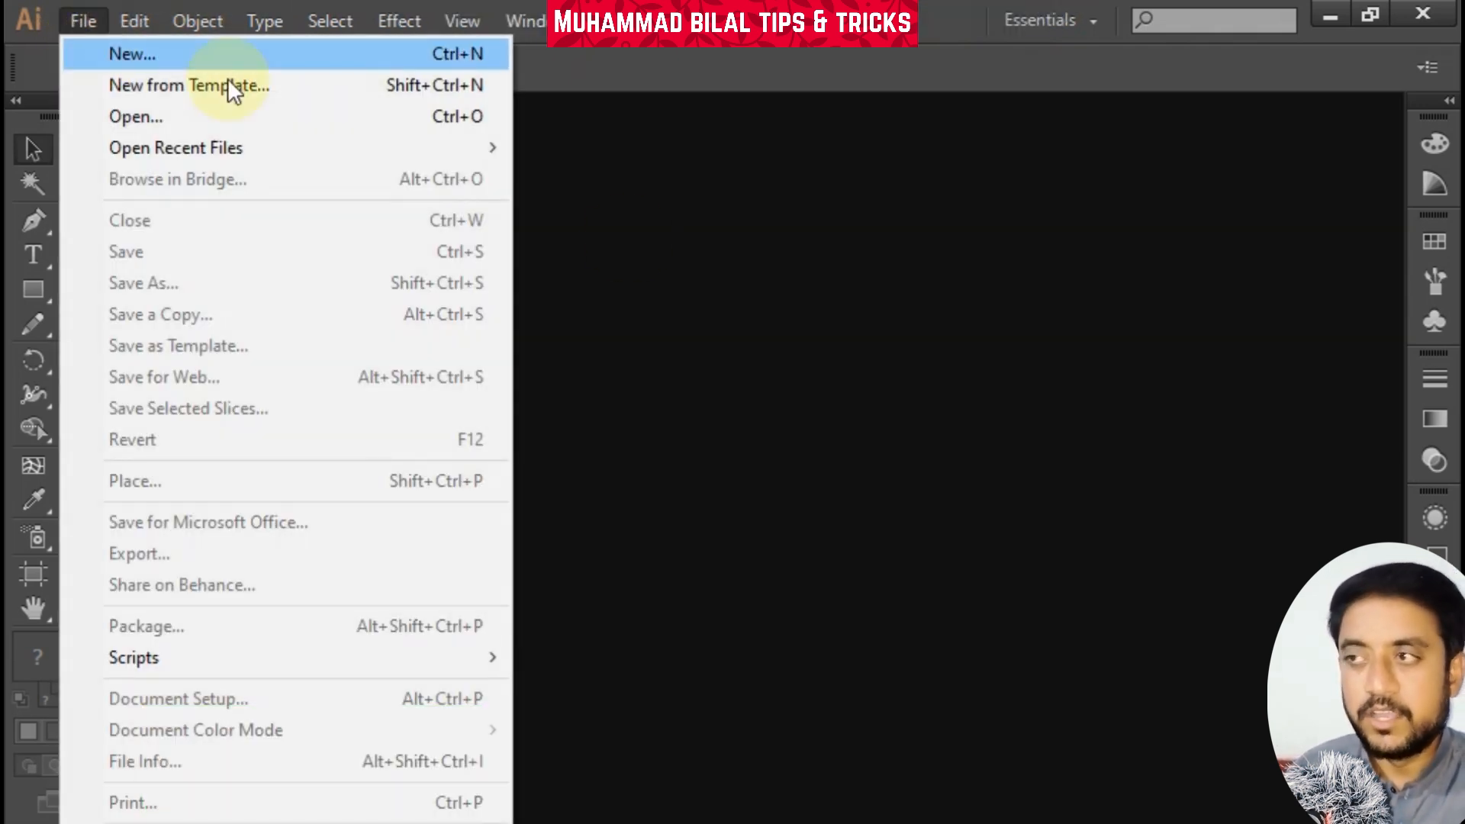
{"action": "left_click", "coordinate": [981, 532]}
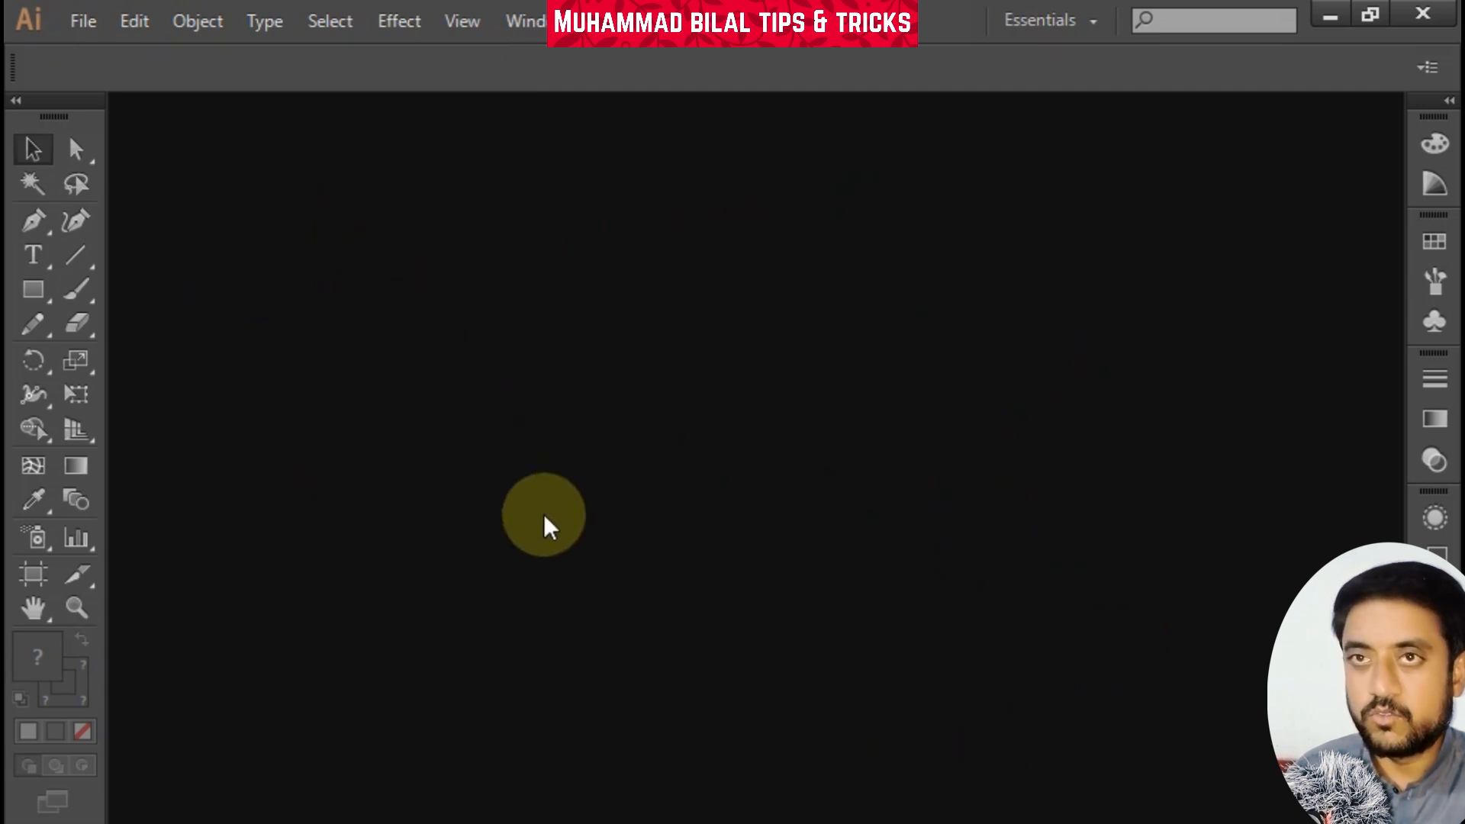
Start a new document and name it Logo
{"action": "left_click", "coordinate": [85, 19]}
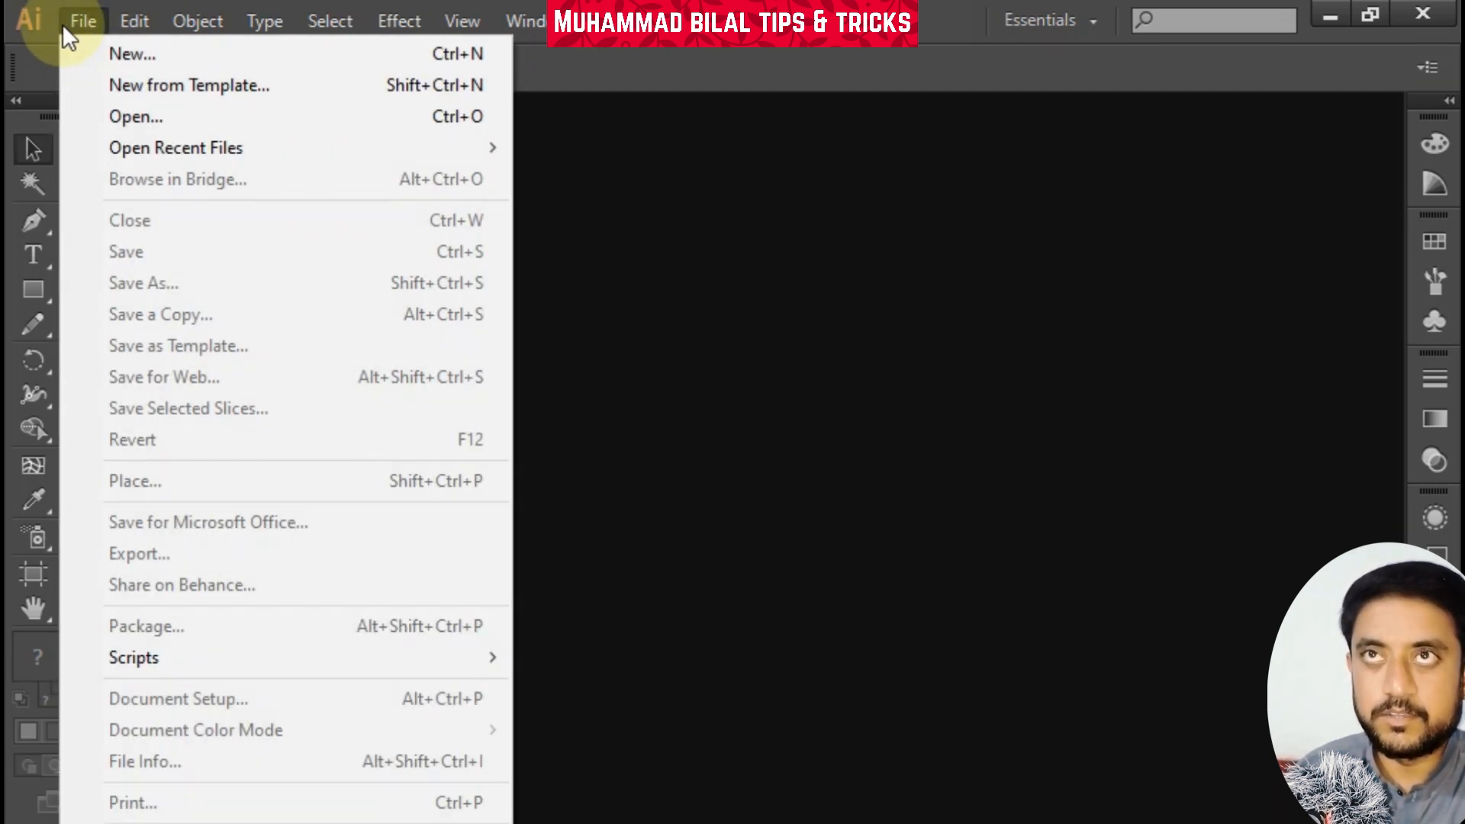
{"action": "left_click", "coordinate": [91, 53]}
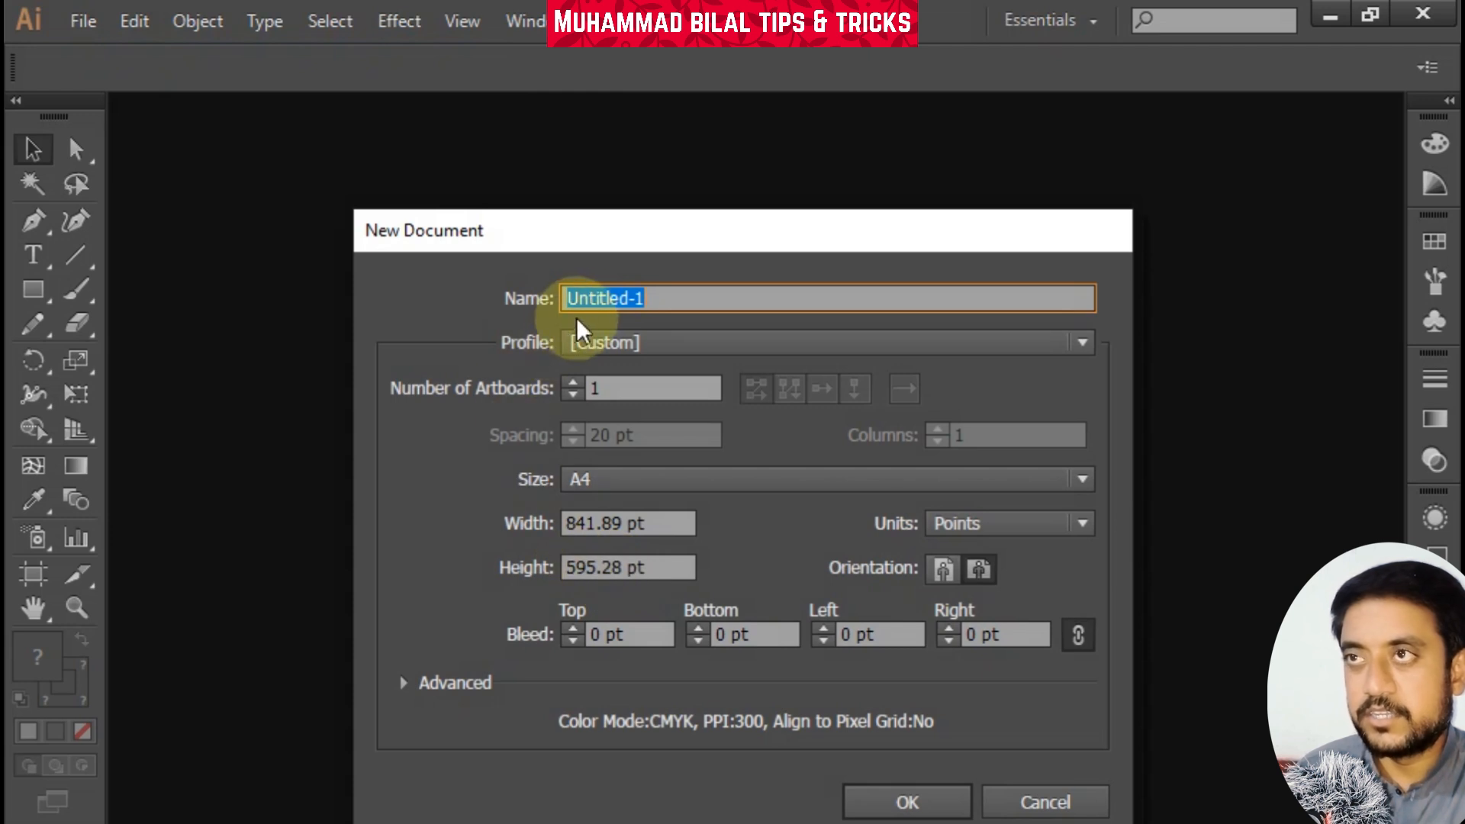
{"action": "left_click", "coordinate": [672, 298]}
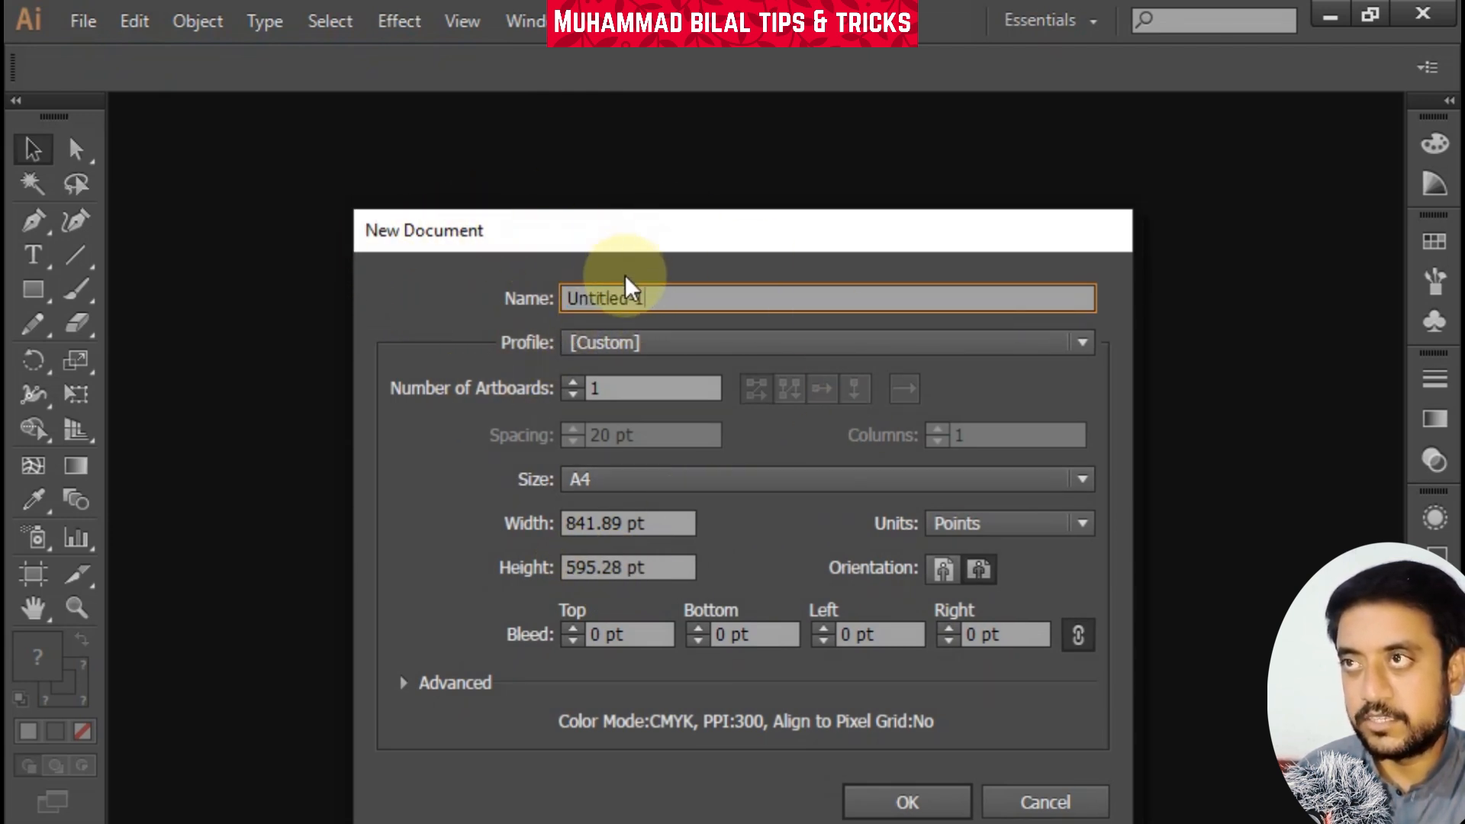
{"action": "left_click_drag", "start_coordinate": [644, 288], "coordinate": [565, 287]}
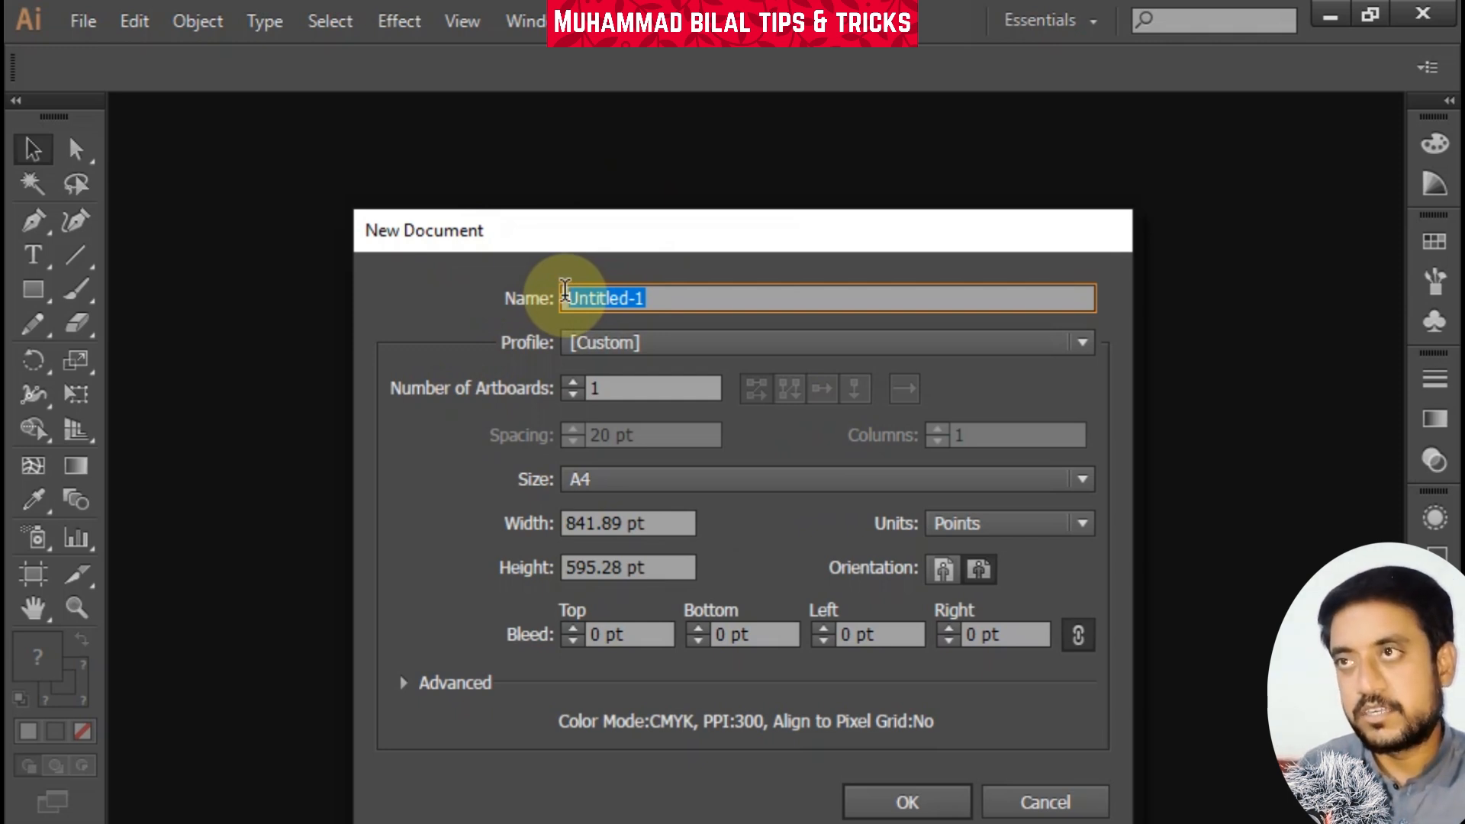
{"action": "type", "text": "Logo"}
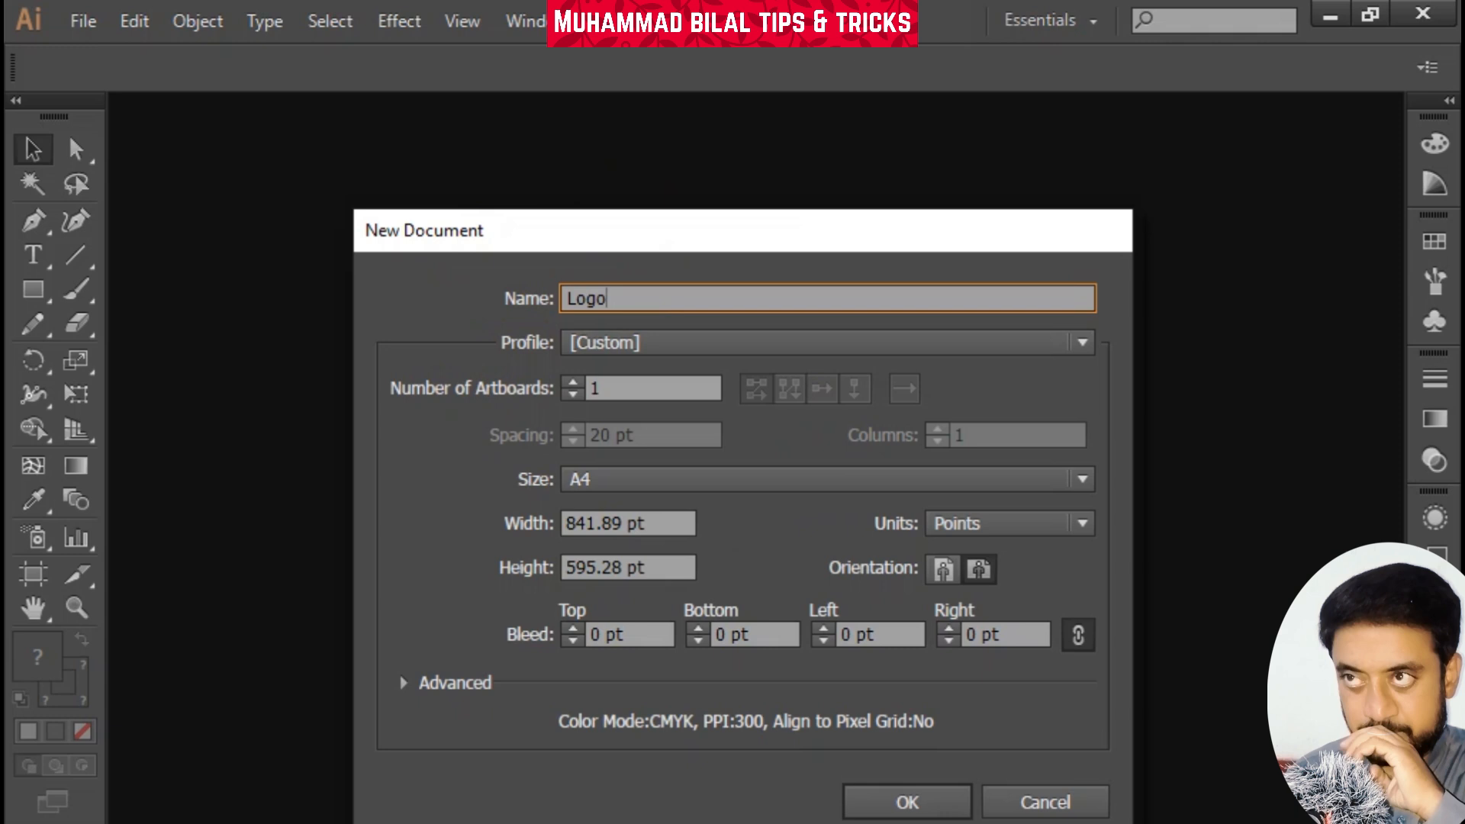
Choose the A4 page size for the new document, keeping the custom profile and units in points
{"action": "left_click", "coordinate": [817, 342]}
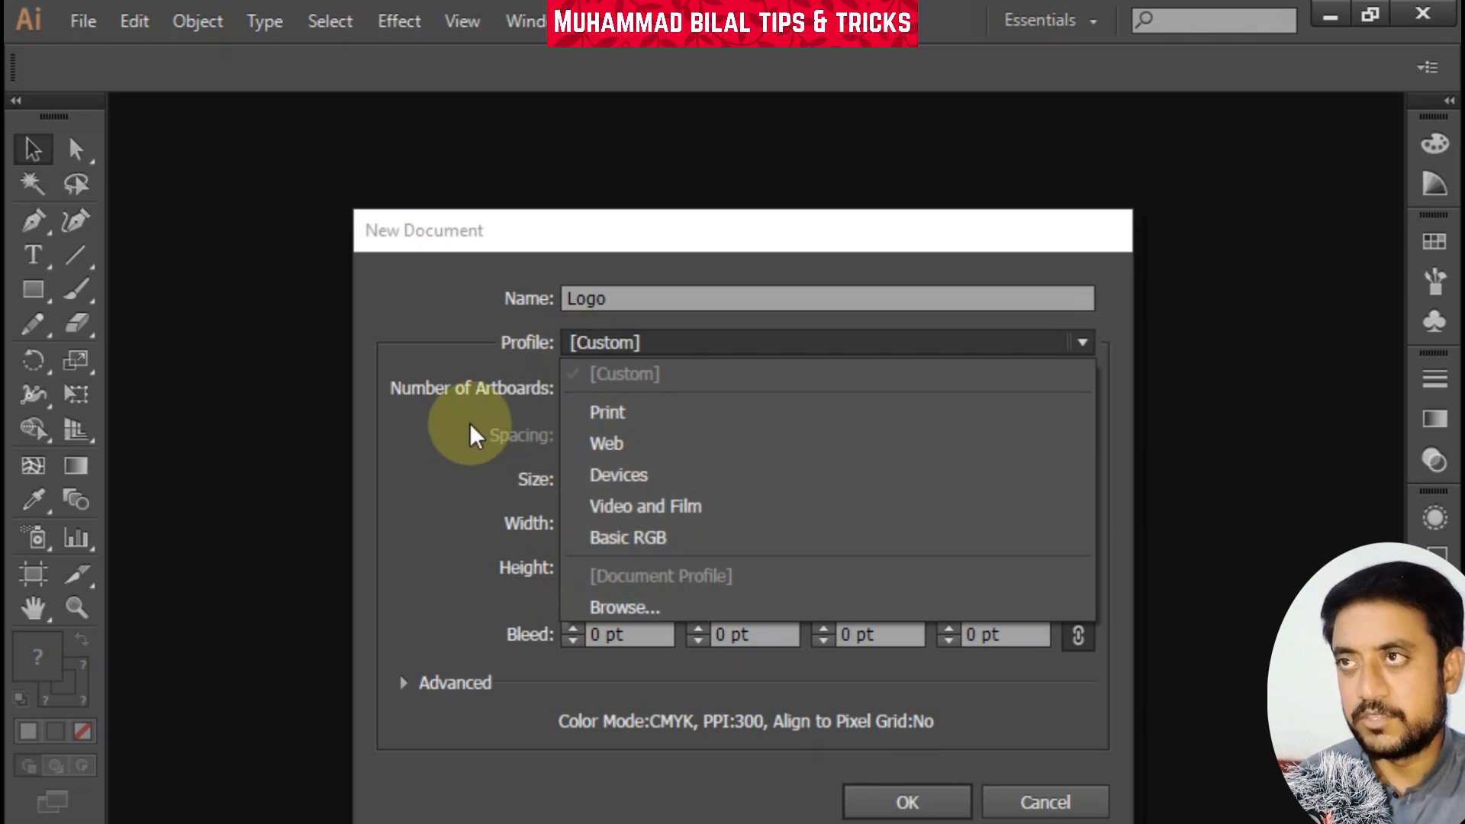
{"action": "left_click", "coordinate": [678, 341]}
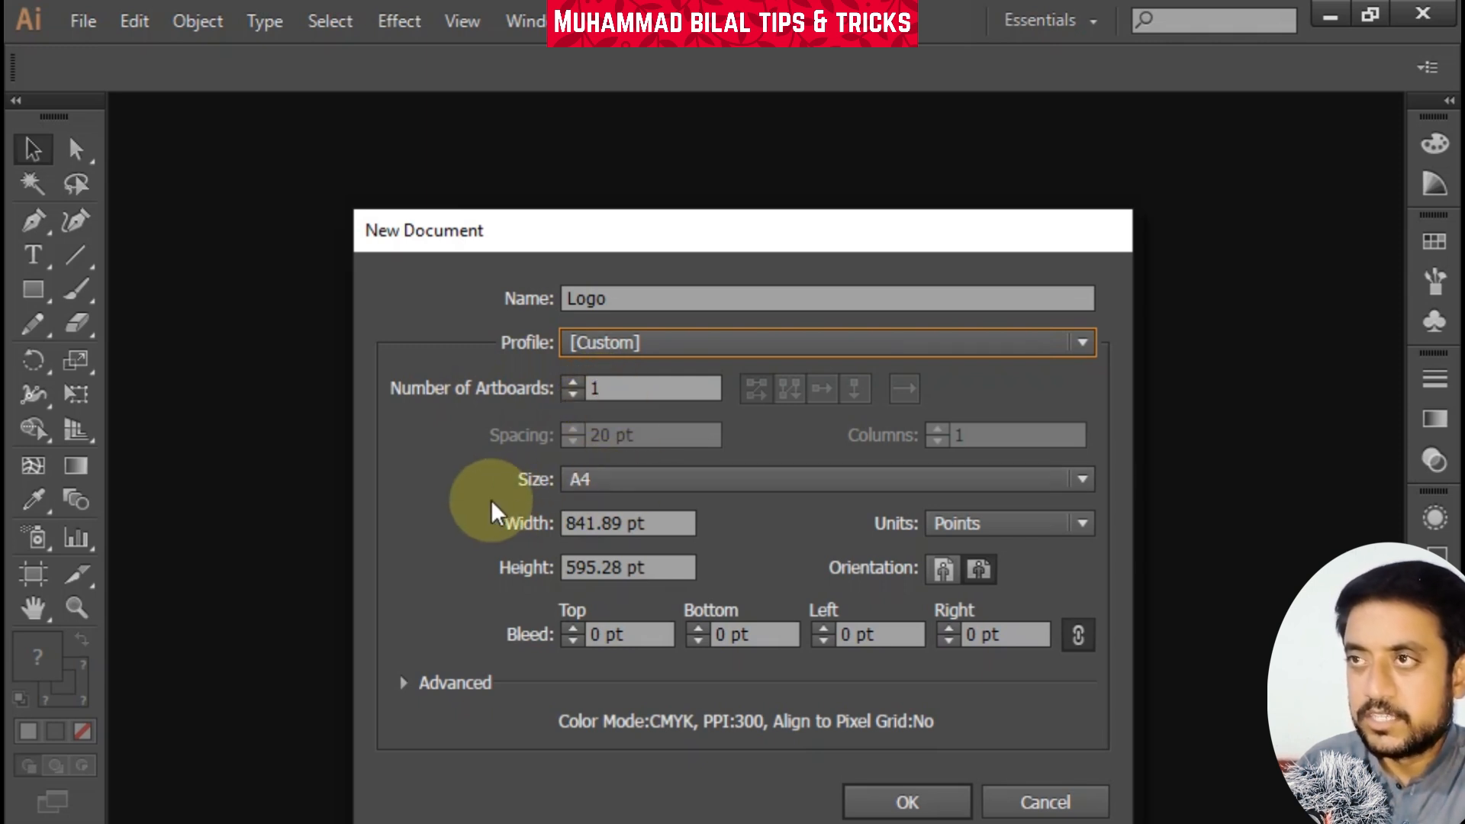
{"action": "left_click", "coordinate": [733, 482]}
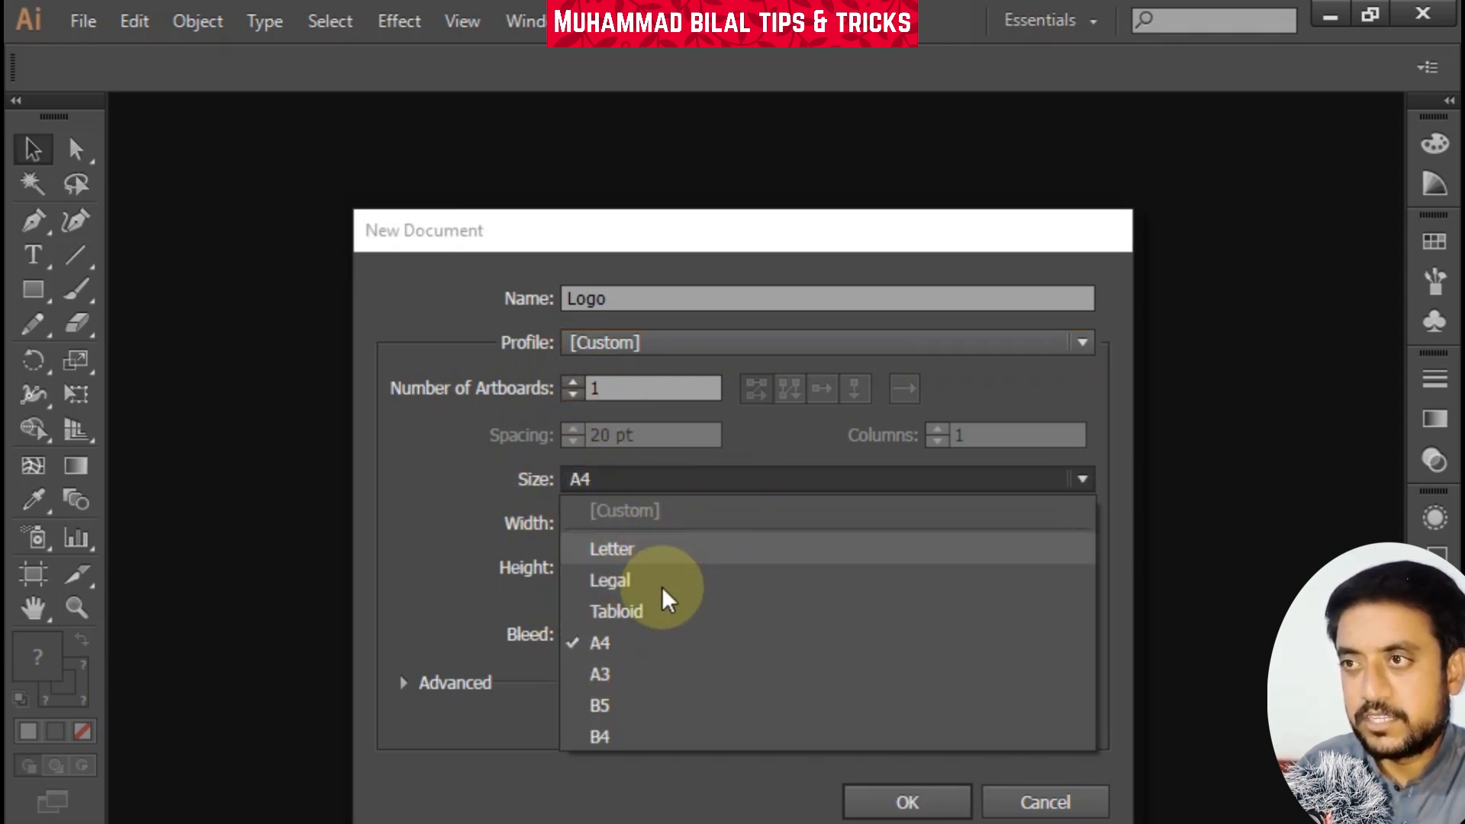
{"action": "left_click", "coordinate": [620, 646]}
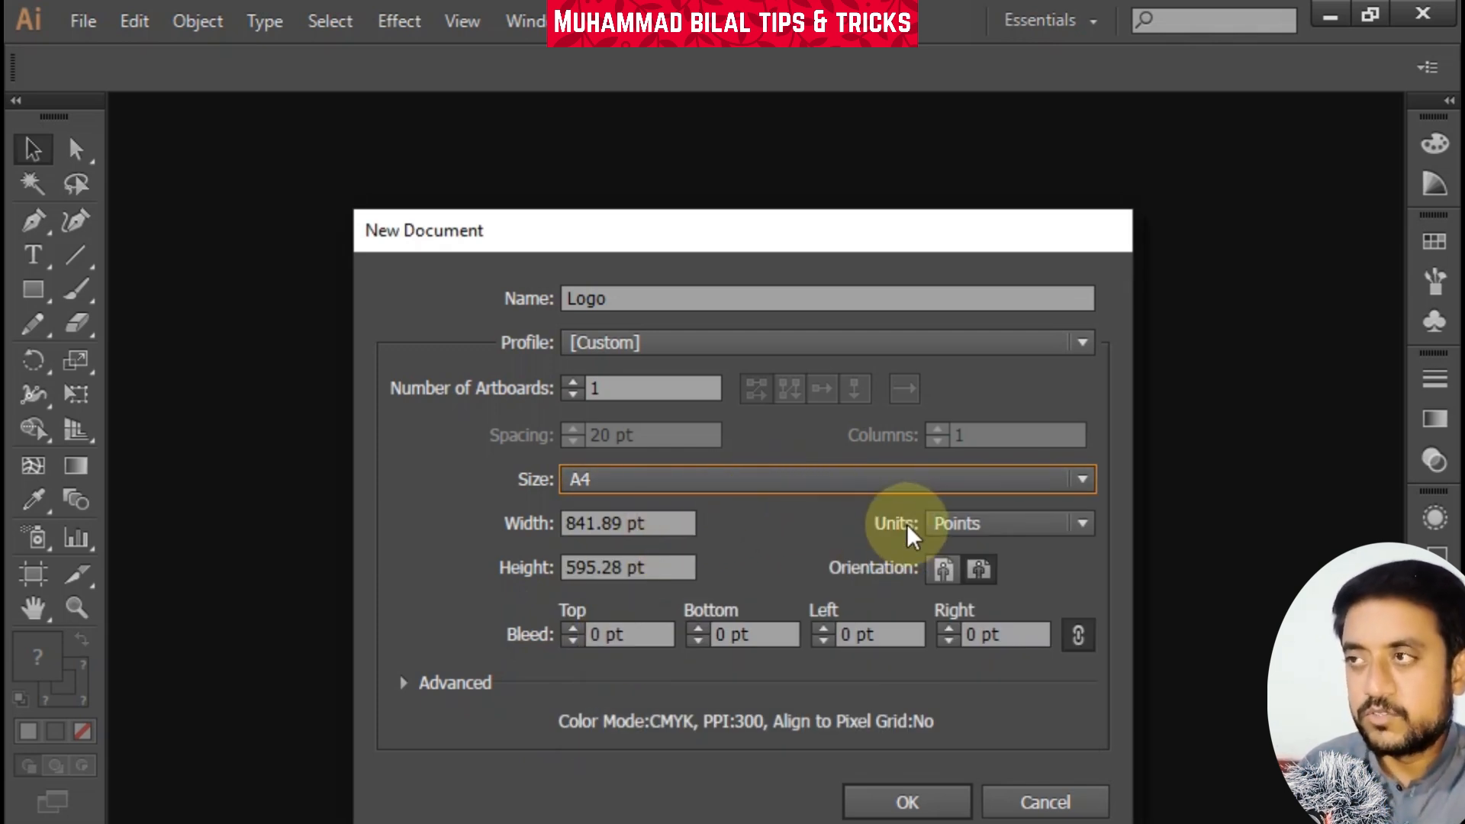
{"action": "left_click", "coordinate": [1015, 525]}
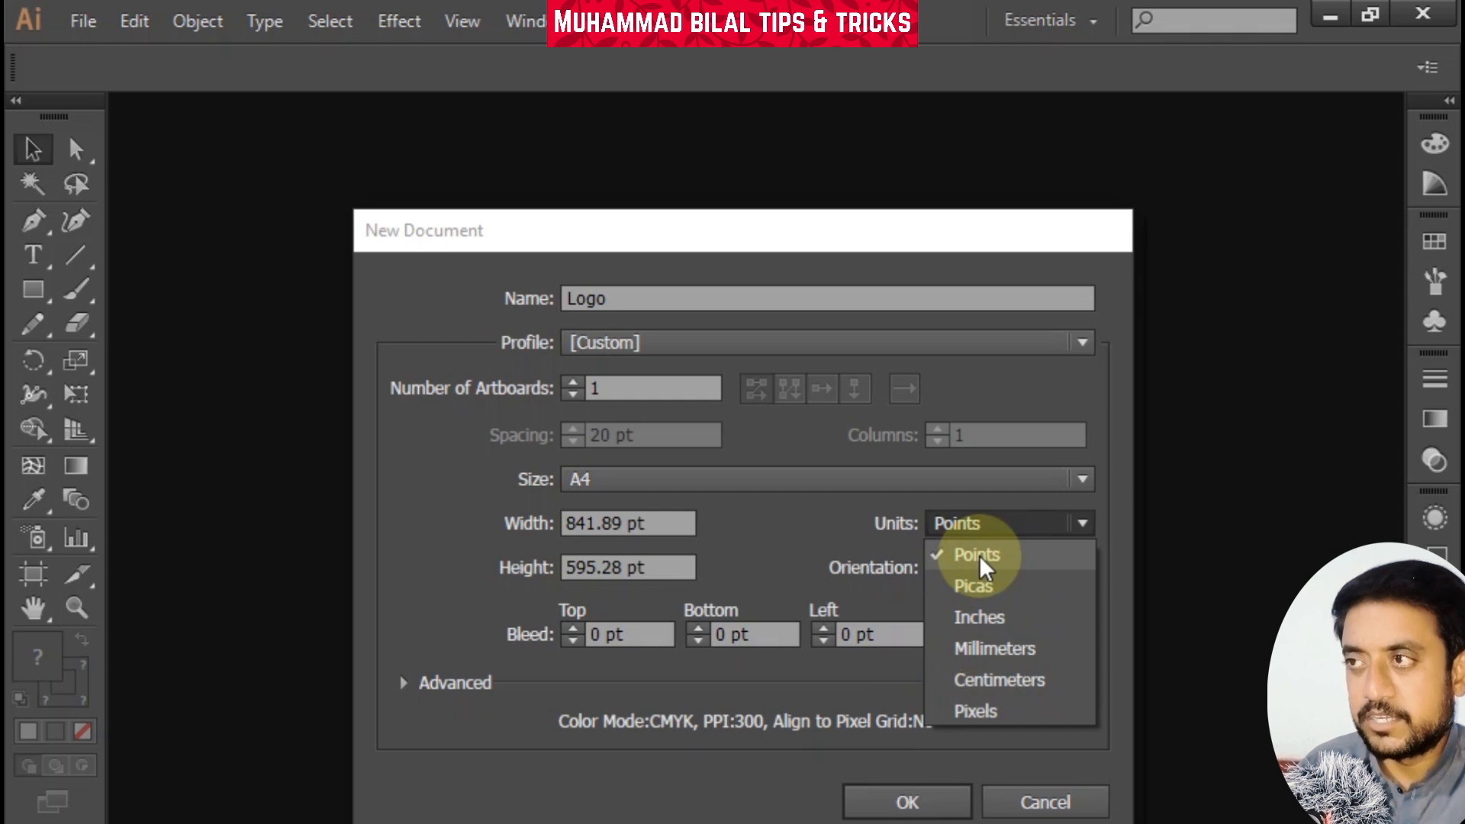
{"action": "left_click", "coordinate": [790, 537]}
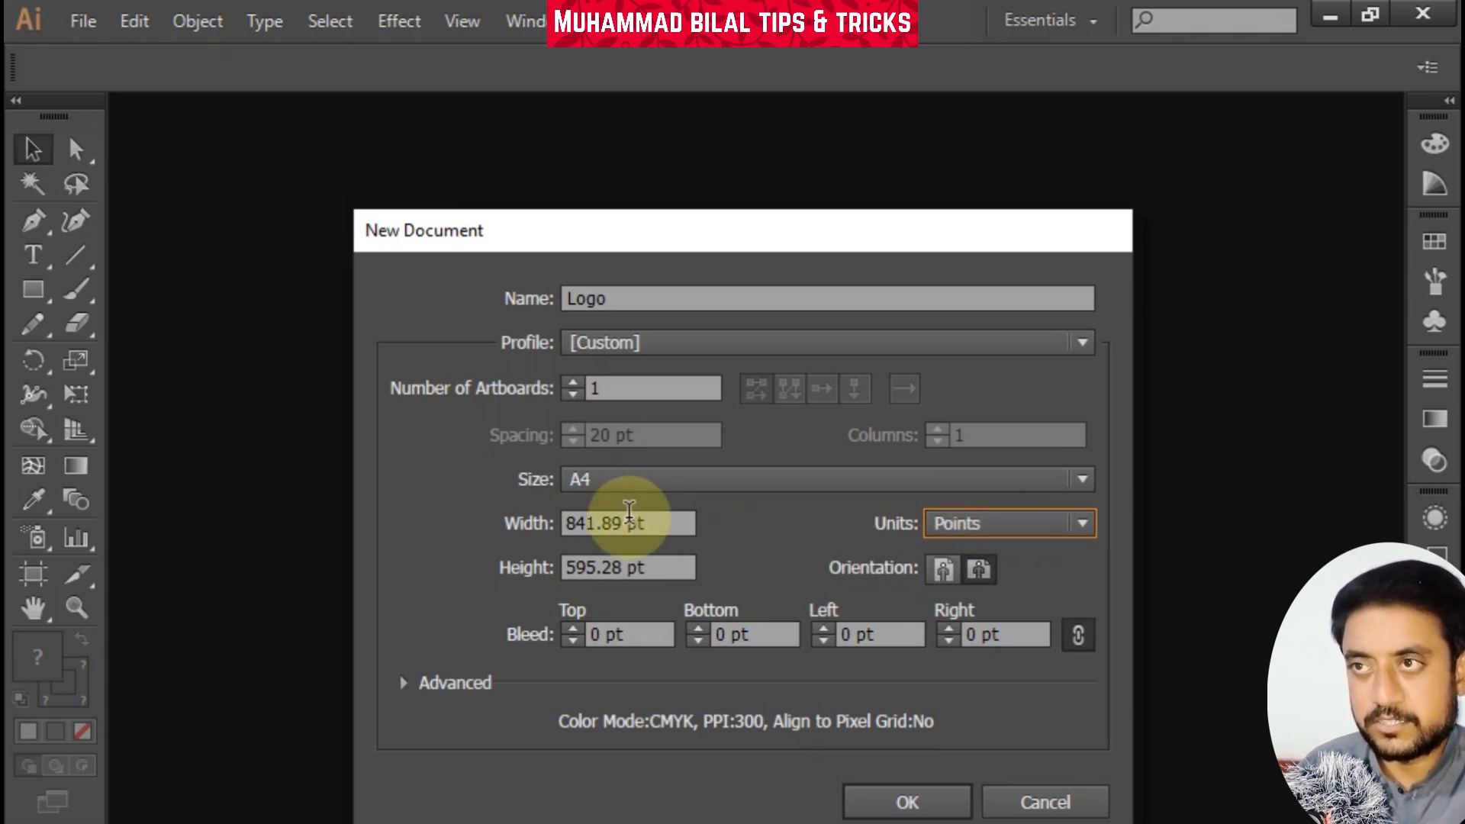
{"action": "double_click", "coordinate": [603, 521]}
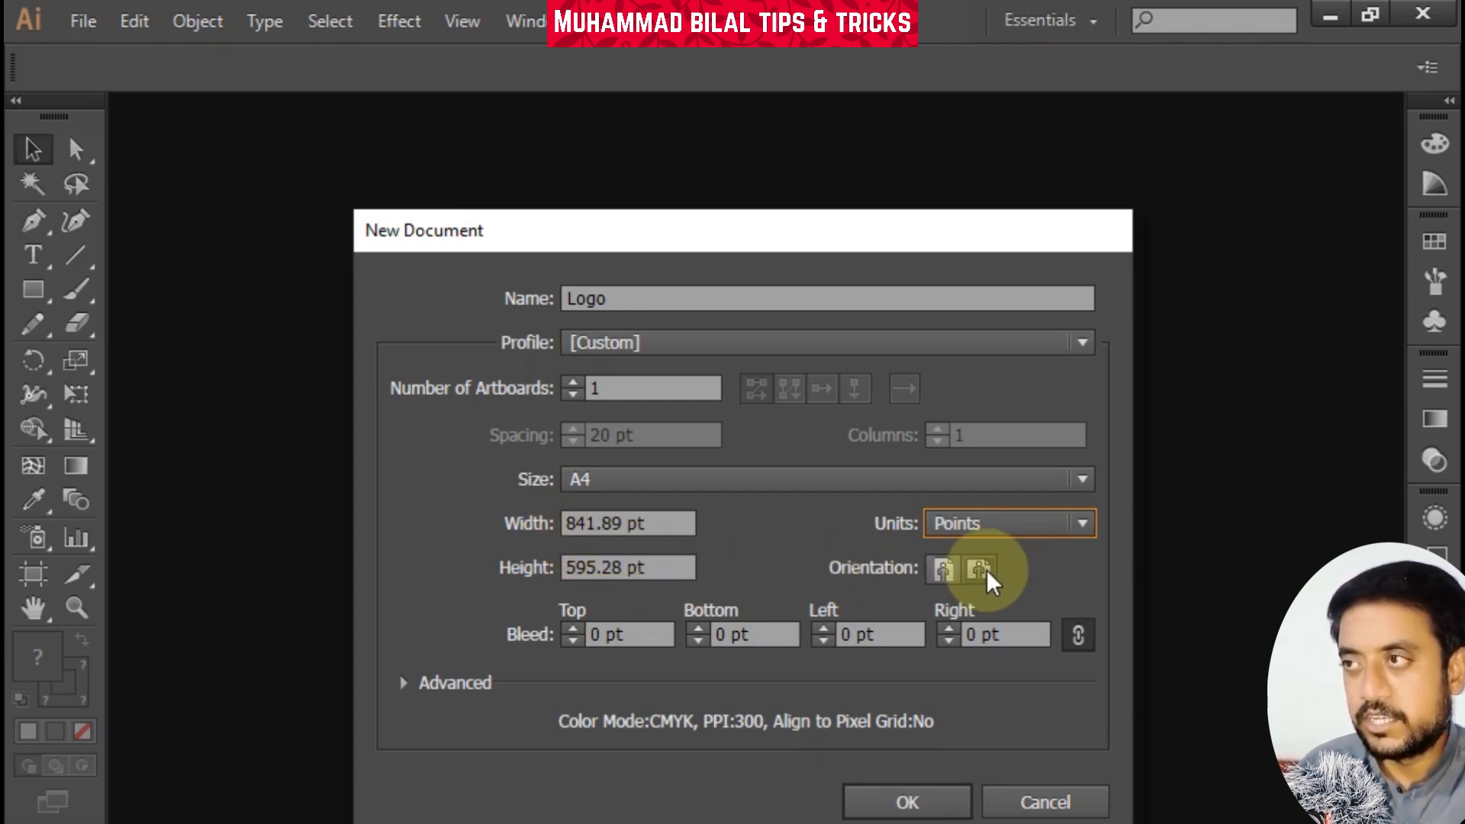
Compare portrait and landscape orientation, choose landscape, and create the document
{"action": "left_click", "coordinate": [950, 573]}
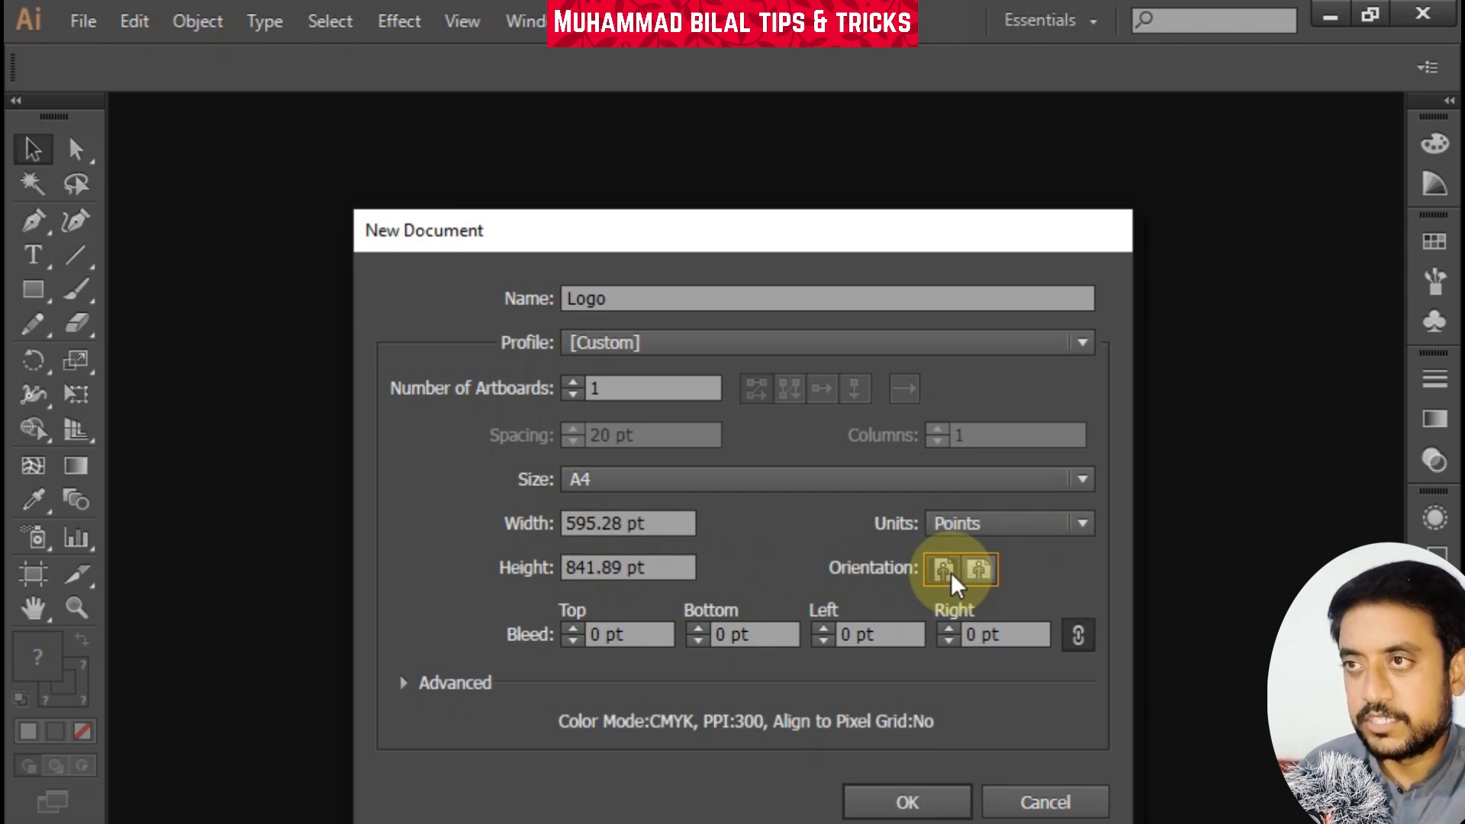
{"action": "left_click", "coordinate": [977, 572]}
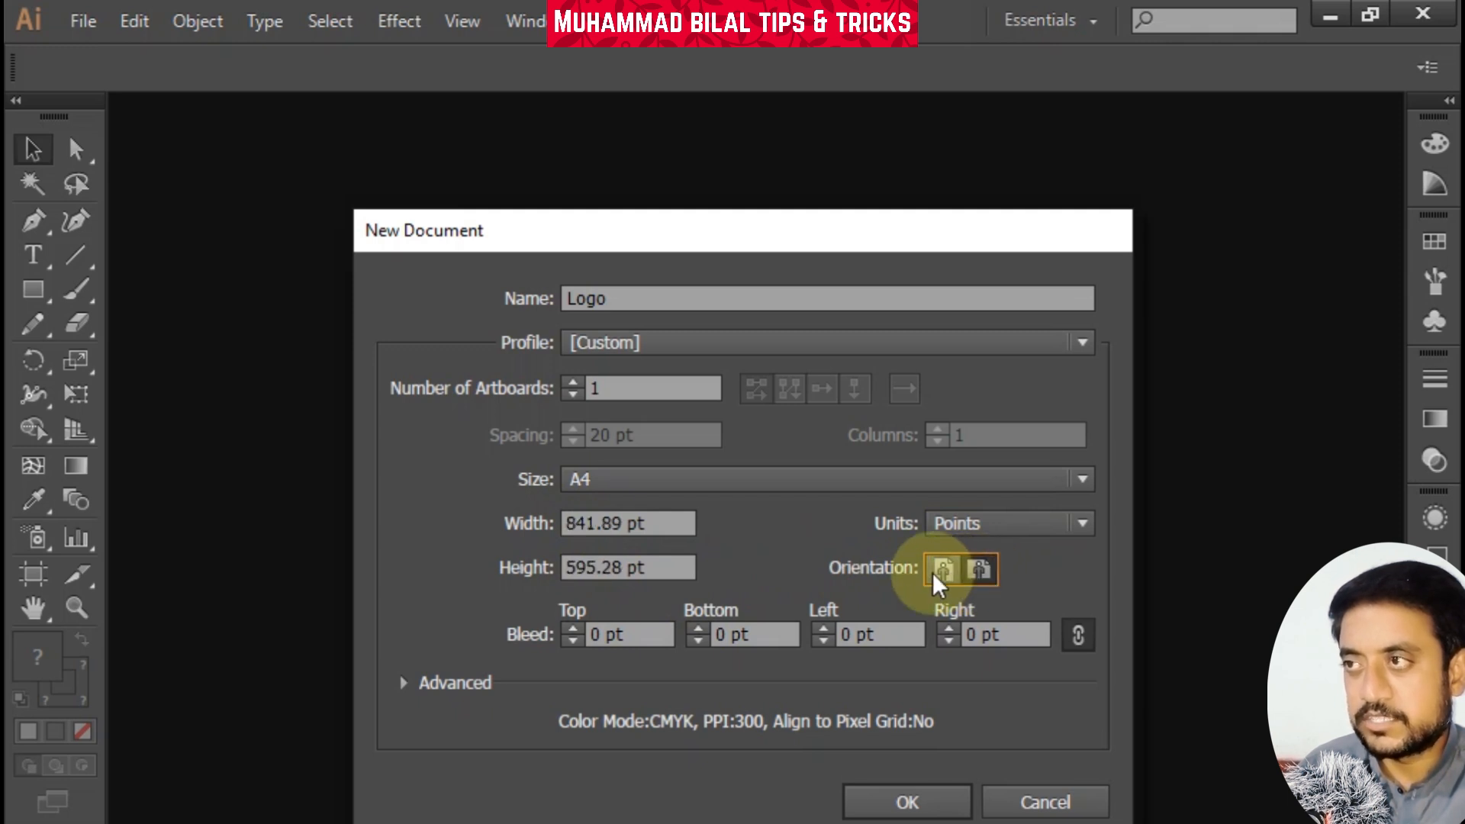
{"action": "left_click", "coordinate": [942, 570]}
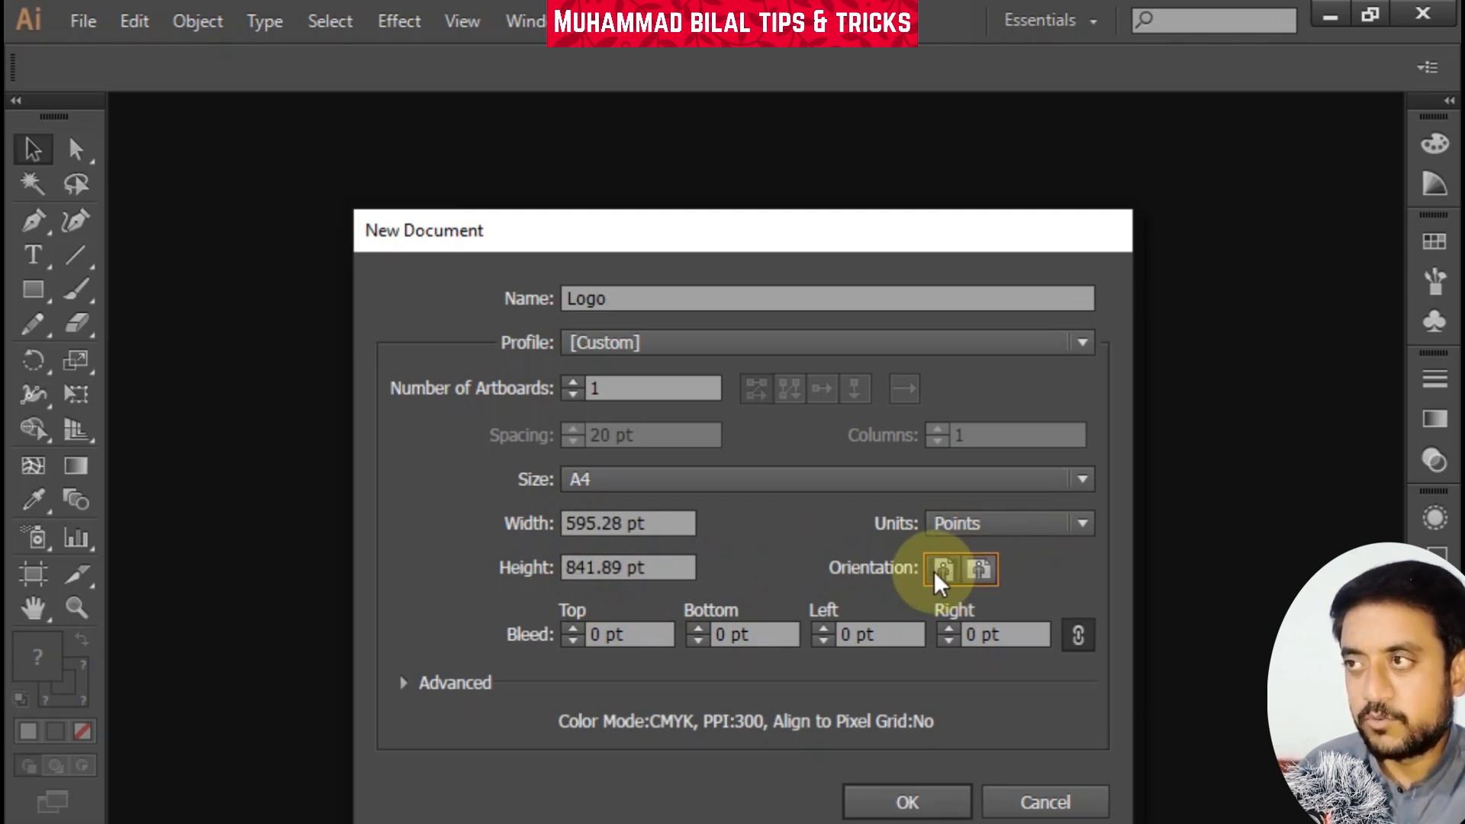
{"action": "left_click", "coordinate": [974, 565]}
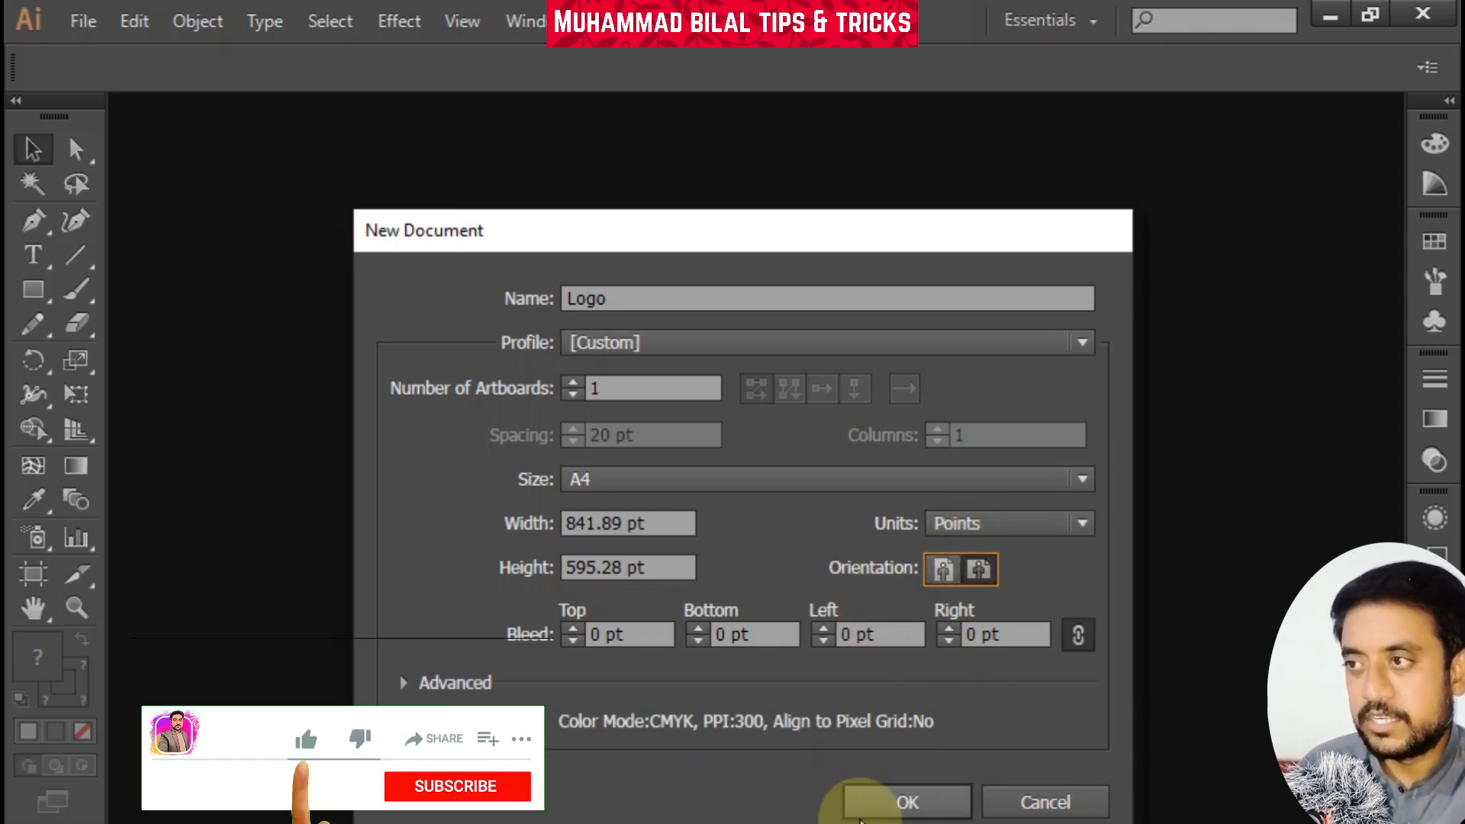
{"action": "left_click", "coordinate": [913, 805]}
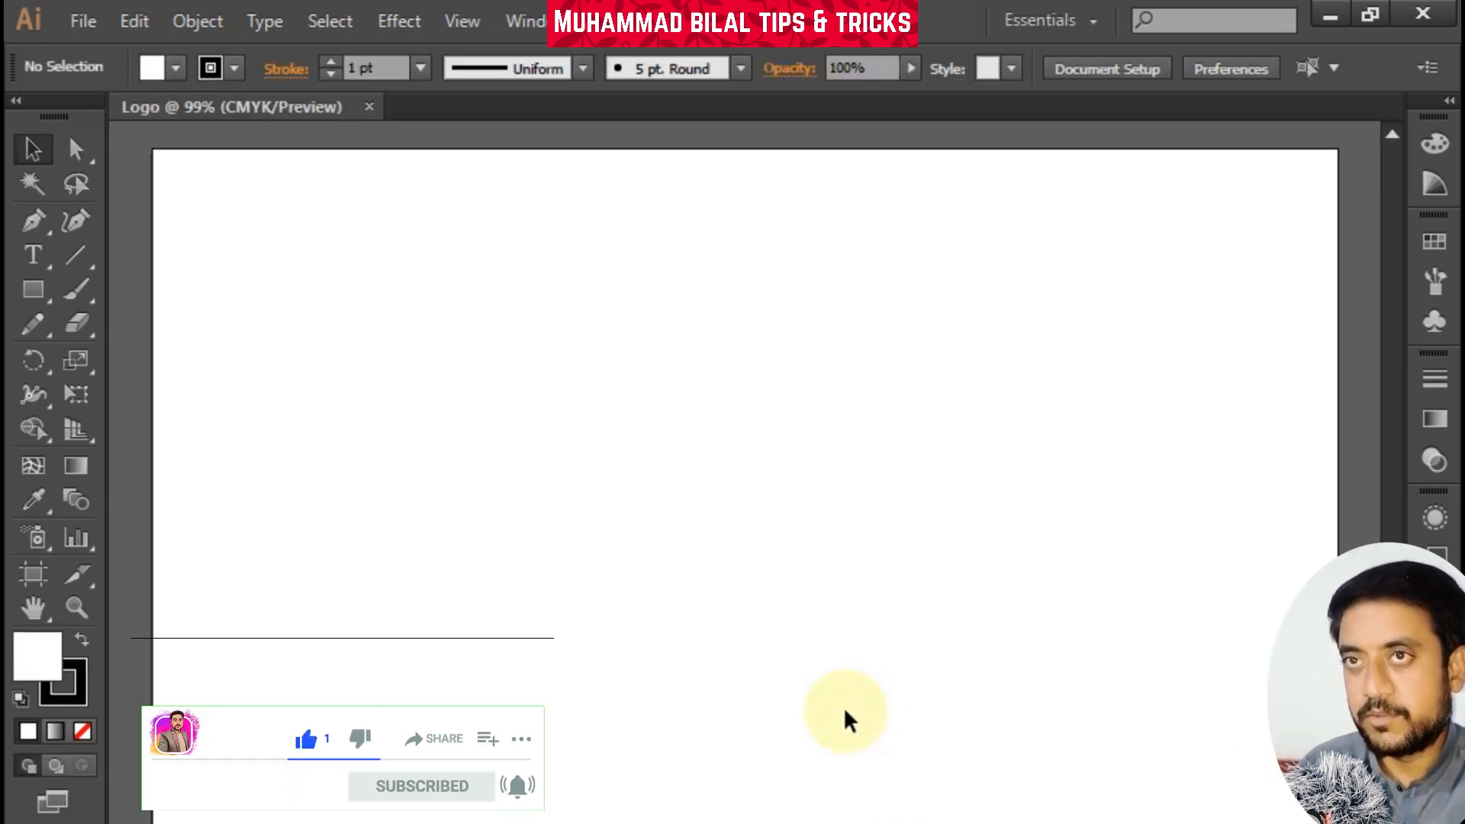
Draw a rectangle about 301 × 213 pt on the artboard and move it slightly to the left with the Selection tool
{"action": "scroll", "coordinate": [844, 705], "scroll_direction": "down", "scroll_amount": 1}
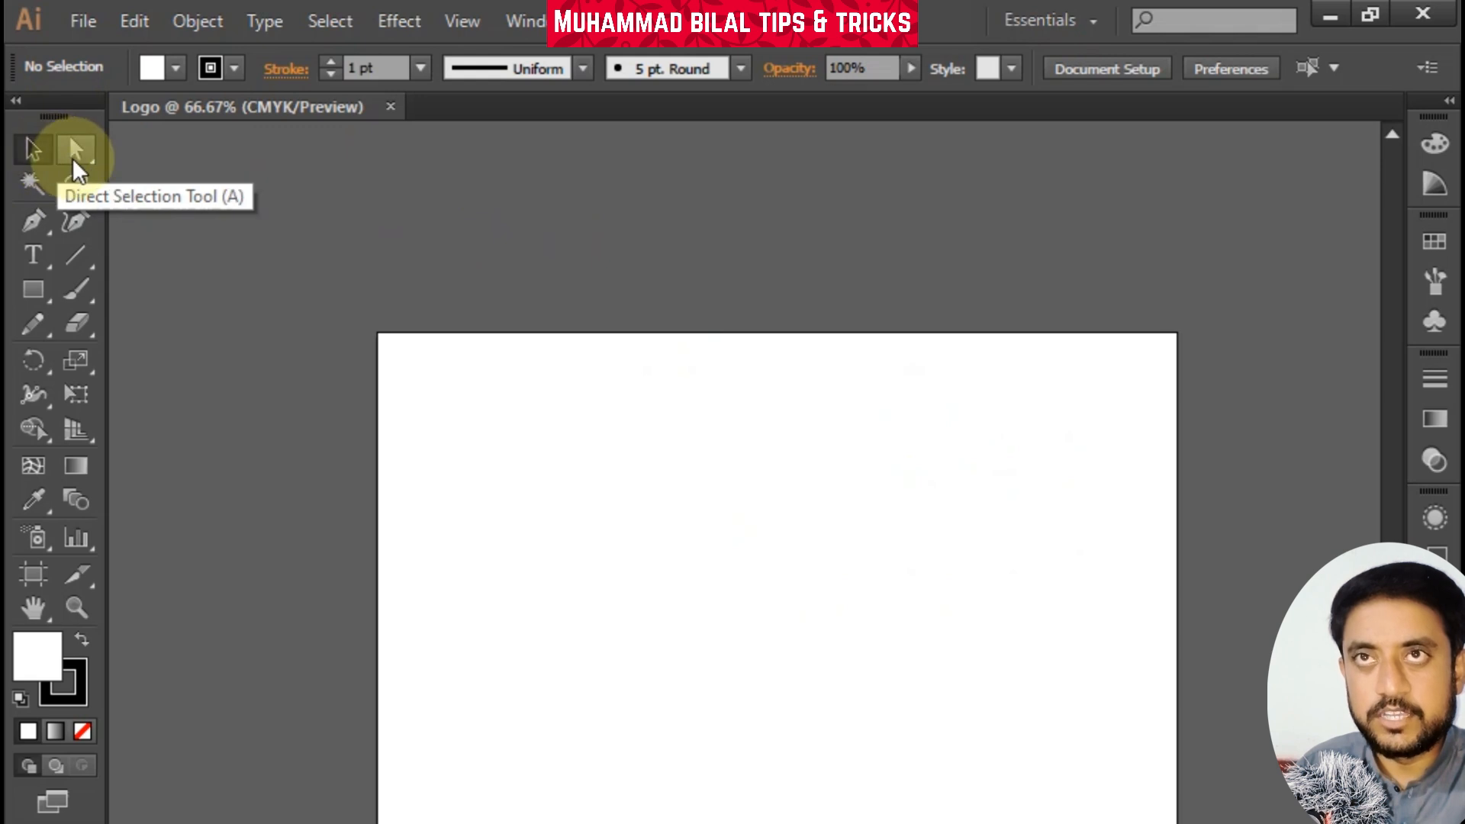
{"action": "left_click", "coordinate": [30, 288]}
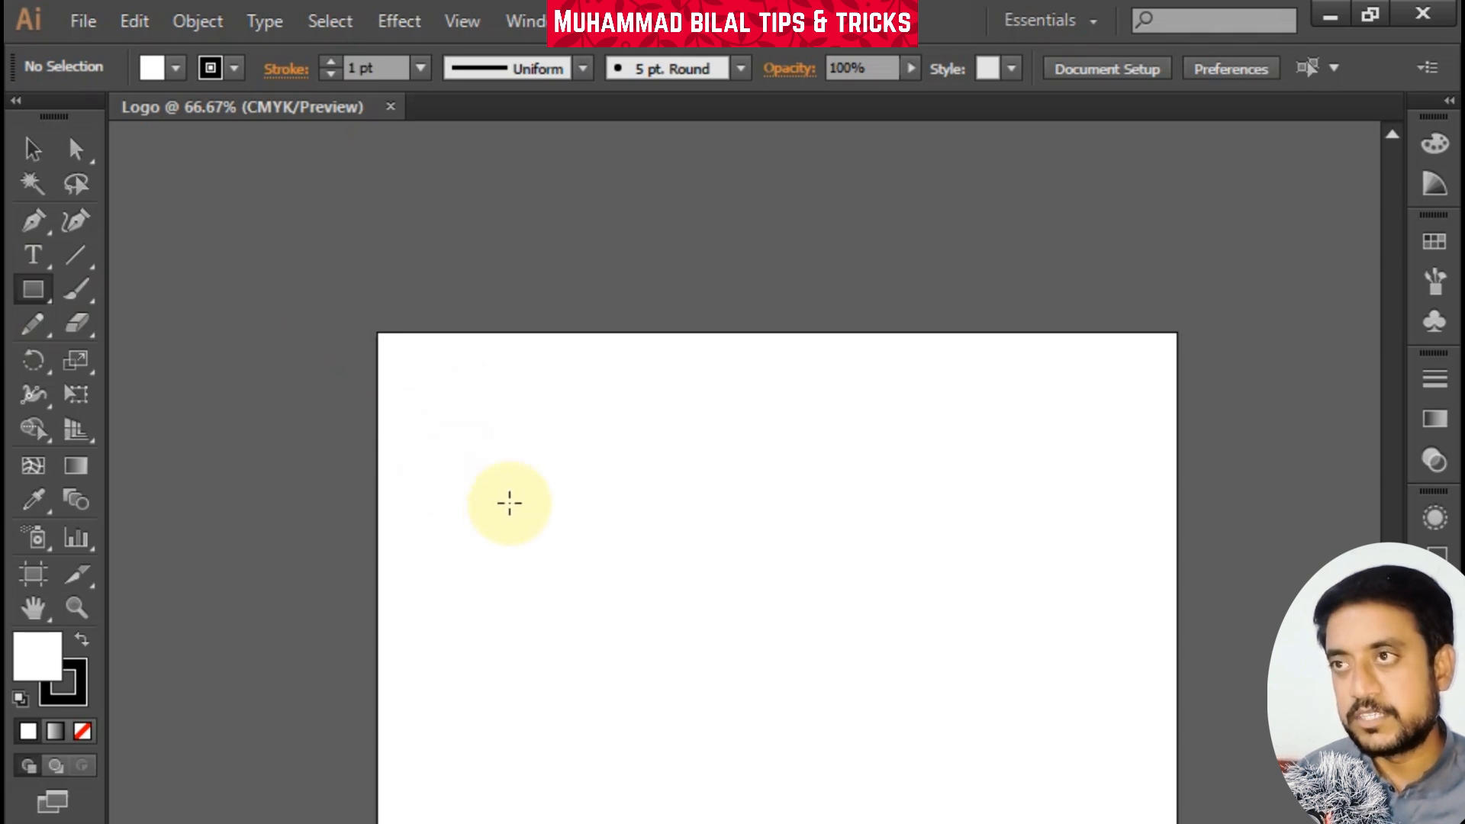
{"action": "left_click_drag", "start_coordinate": [662, 514], "coordinate": [949, 595]}
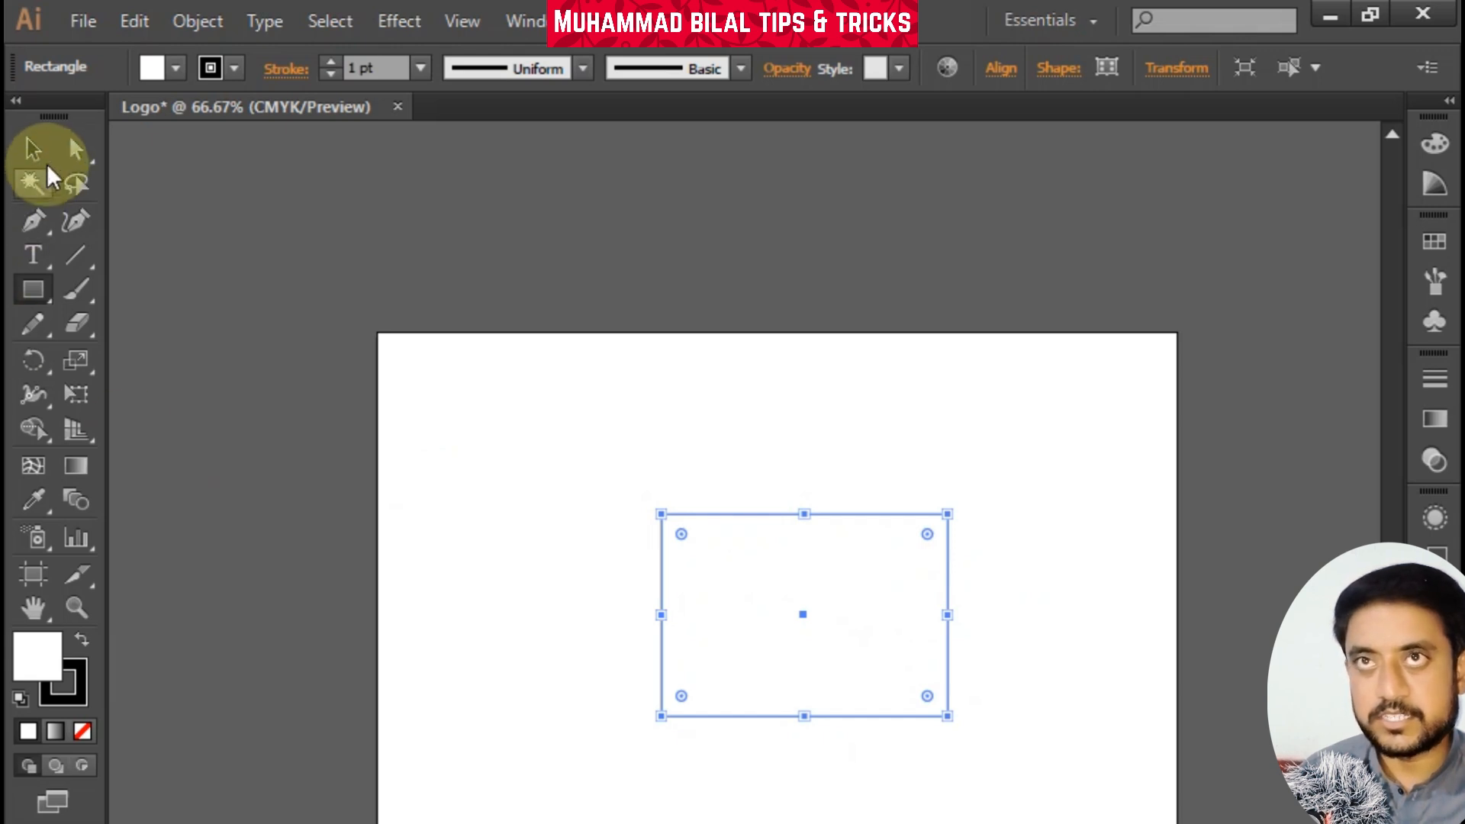
{"action": "left_click", "coordinate": [37, 151]}
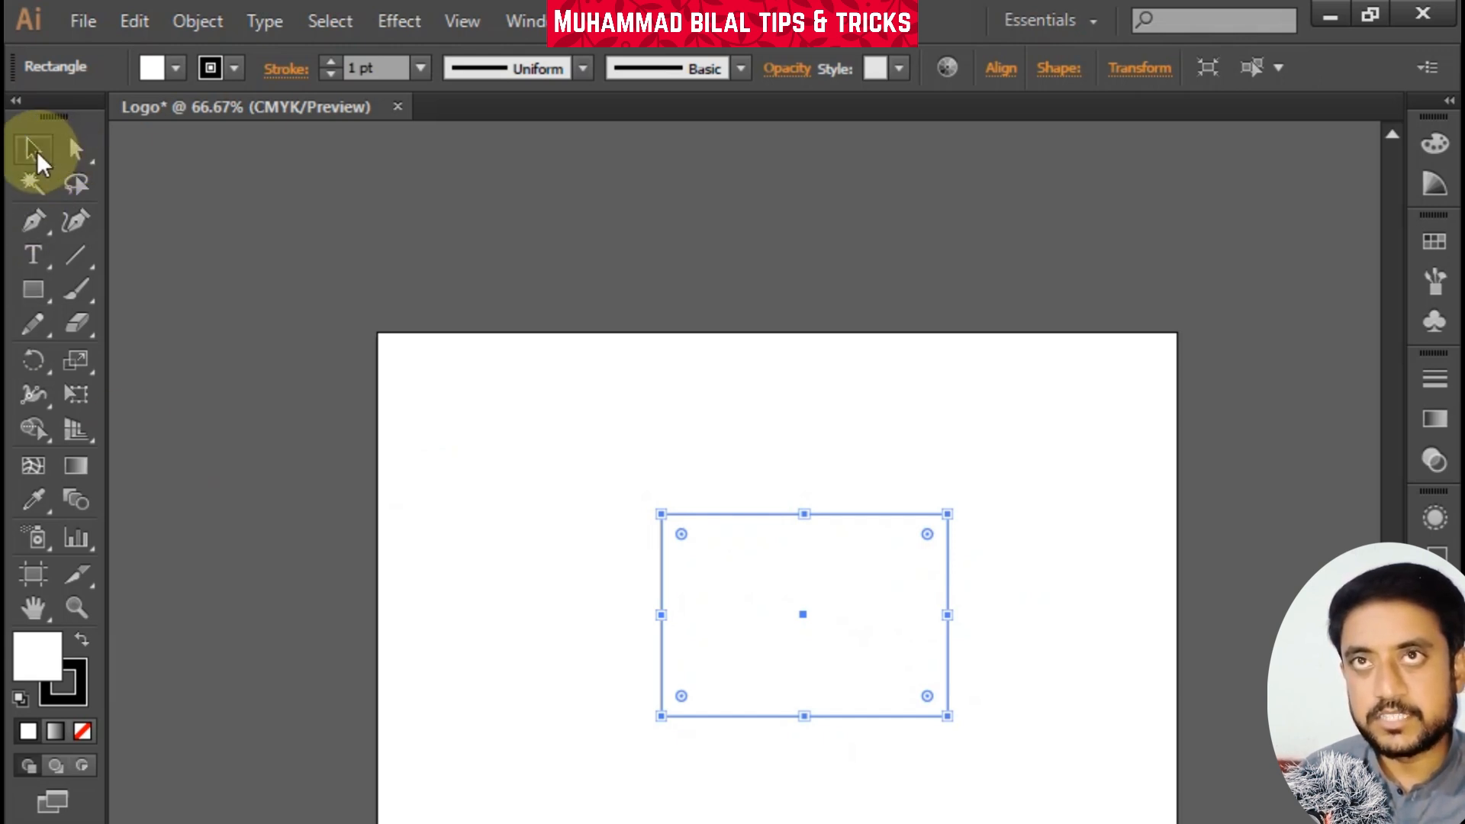
{"action": "left_click_drag", "start_coordinate": [856, 581], "coordinate": [718, 580]}
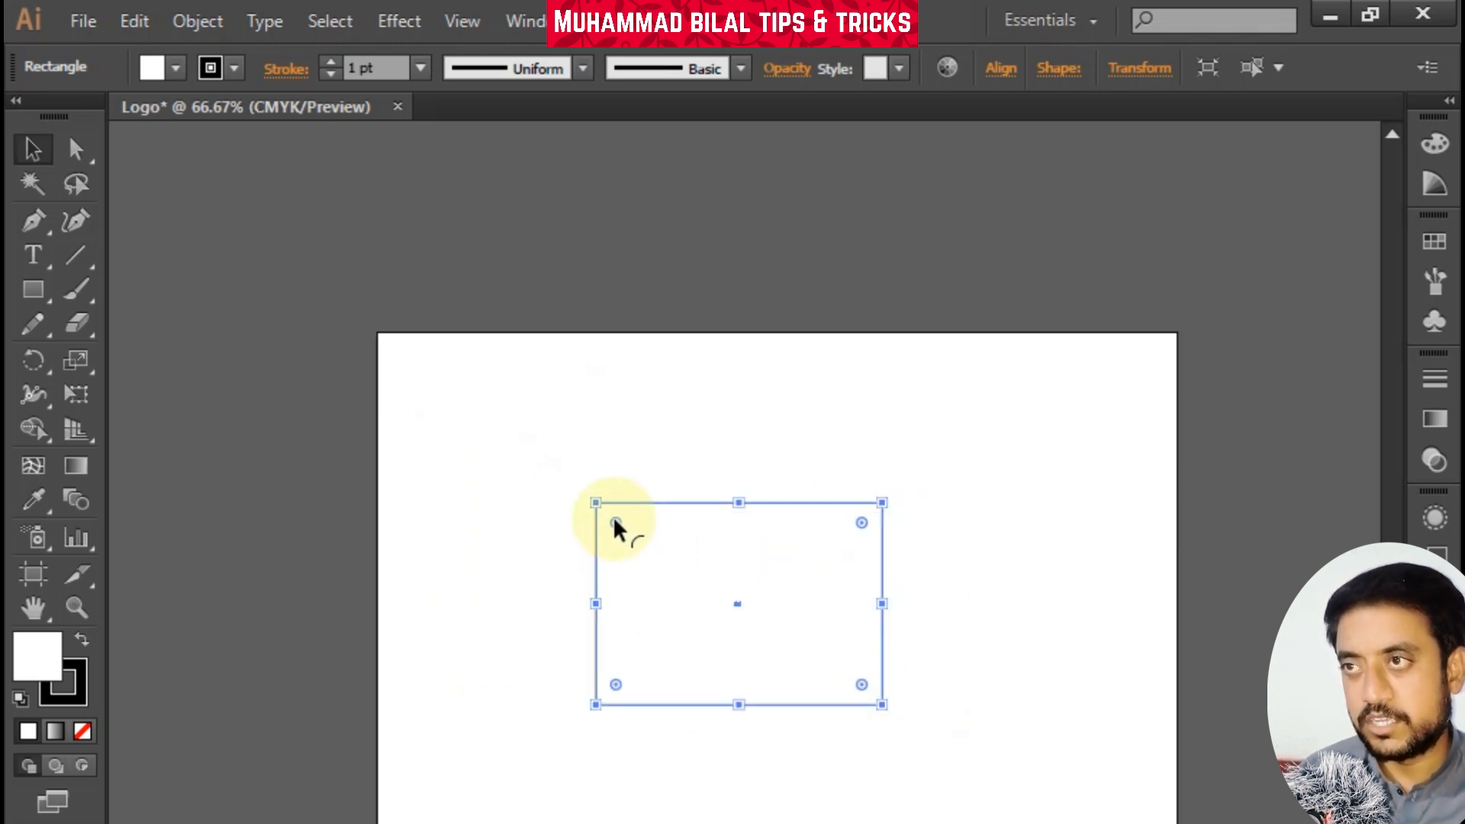
Try rounding the rectangle's corners with a corner widget, and undo the rounding
{"action": "left_click_drag", "start_coordinate": [613, 519], "coordinate": [626, 557]}
{"action": "key", "text": "ctrl+z"}
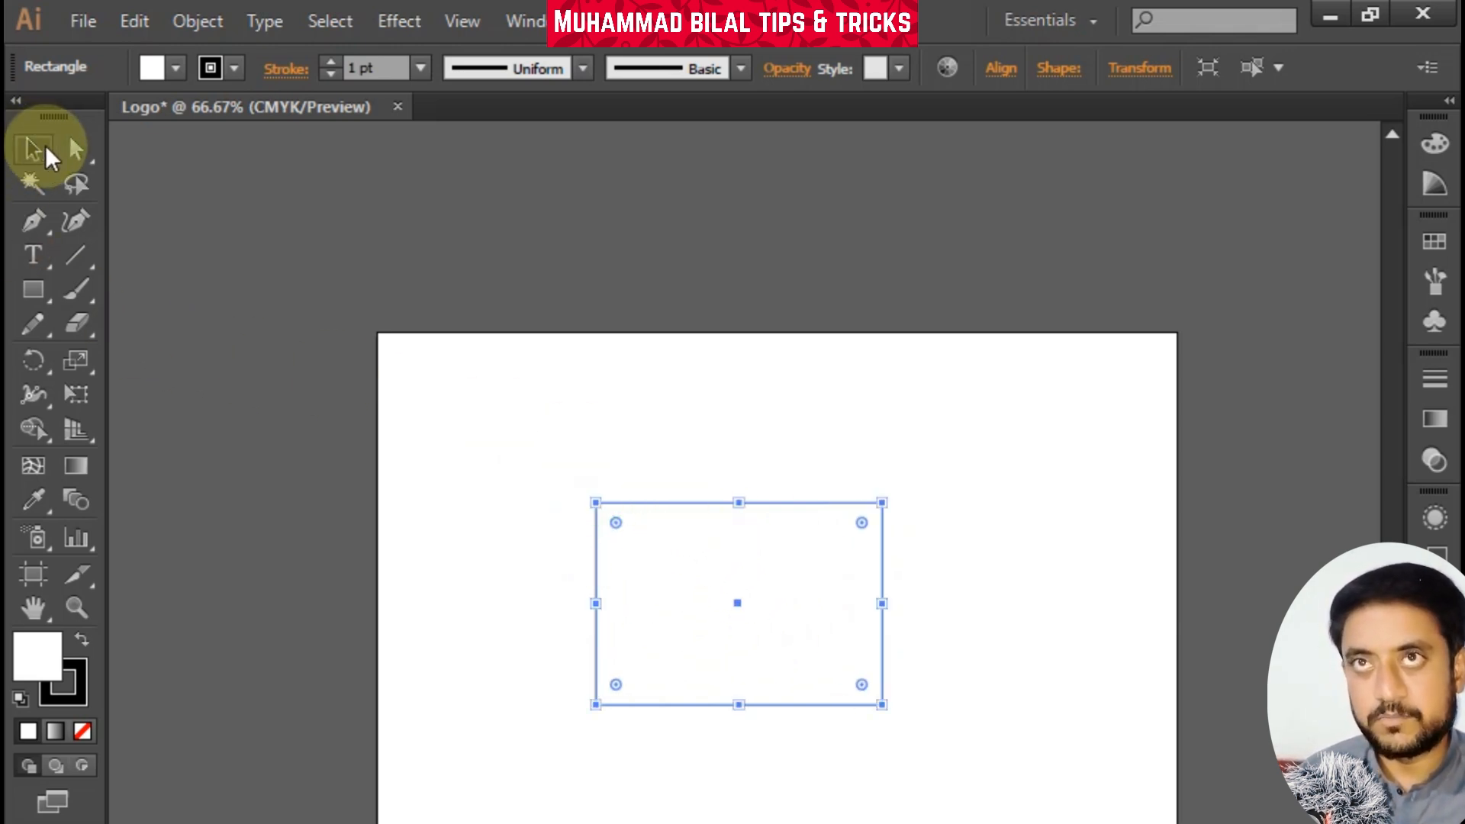
Move the rectangle's upper-left and upper-right anchor points outward with the Direct Selection tool to make an irregular four-sided shape
{"action": "left_click", "coordinate": [77, 147]}
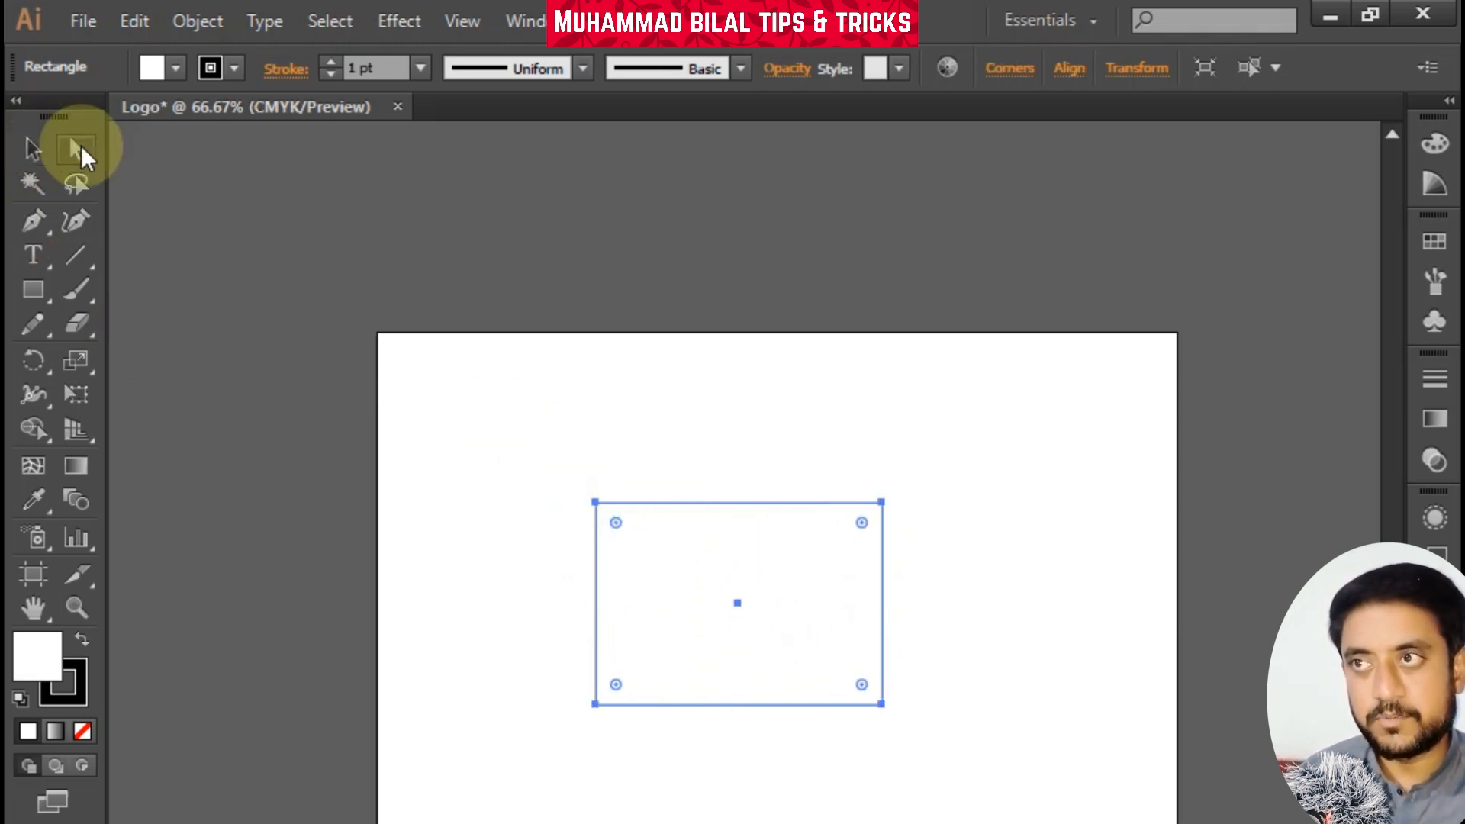
{"action": "left_click", "coordinate": [596, 503]}
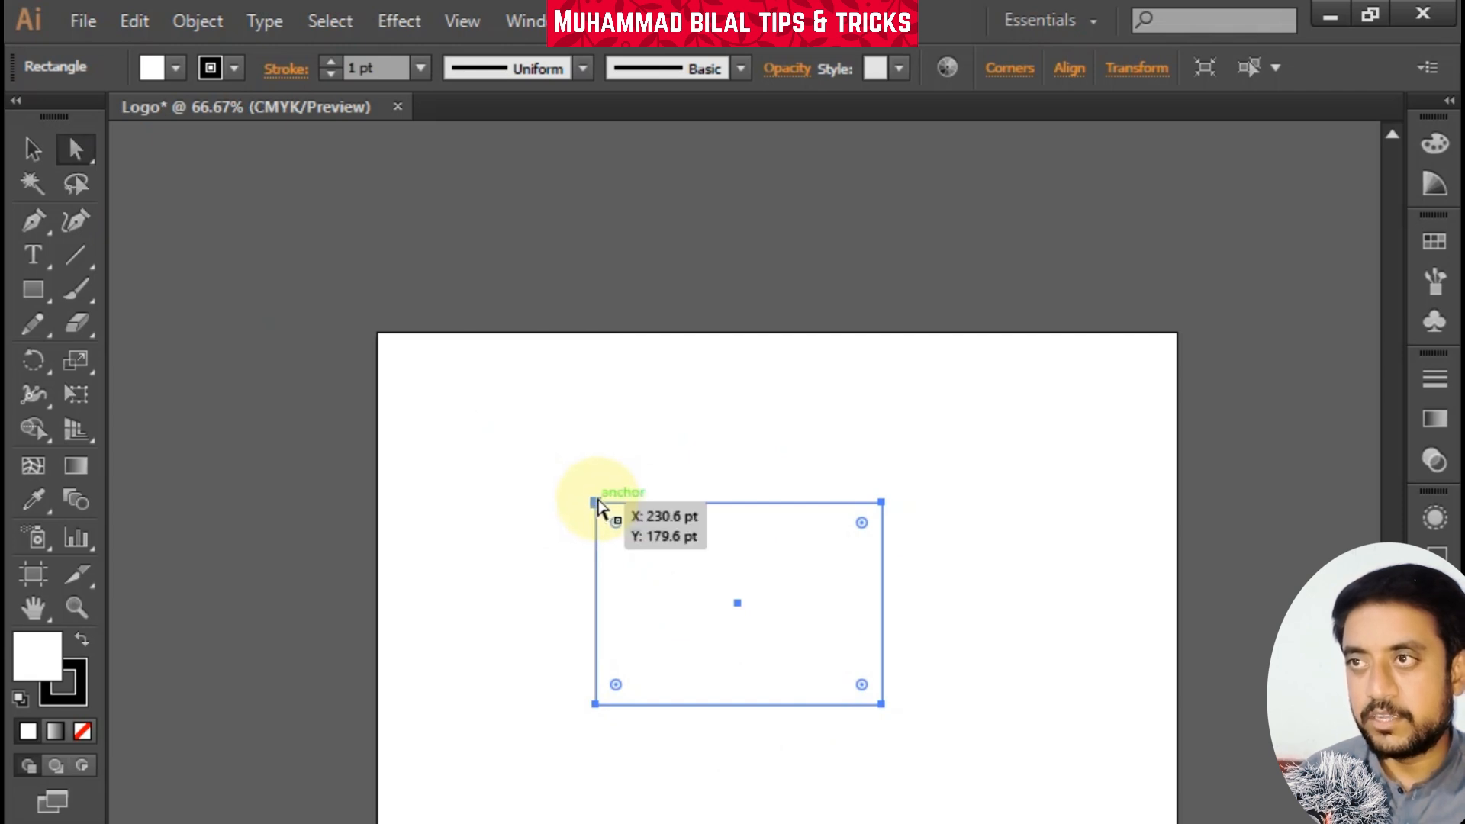
{"action": "left_click_drag", "start_coordinate": [597, 505], "coordinate": [519, 413]}
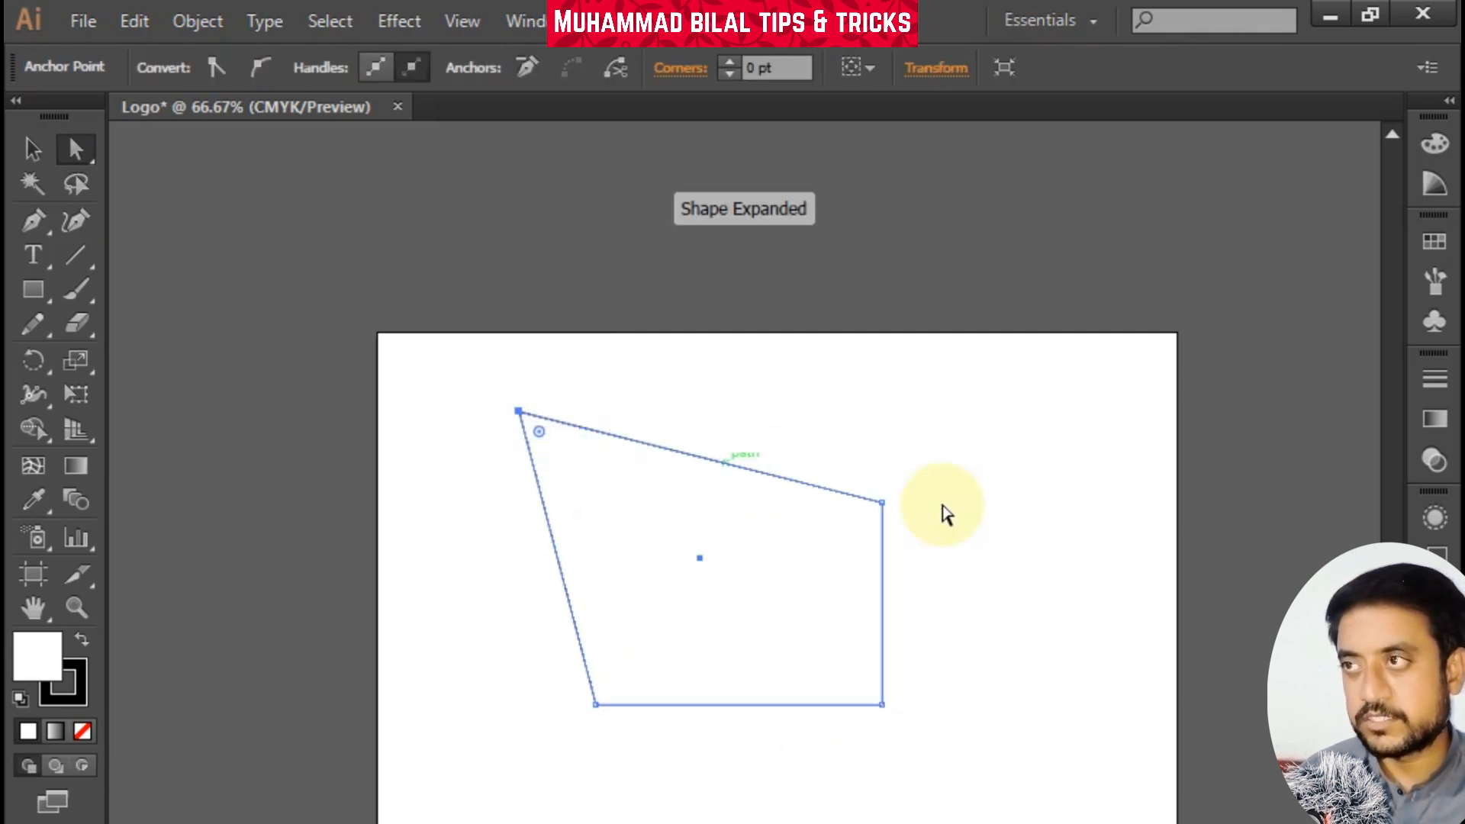
{"action": "left_click_drag", "start_coordinate": [885, 505], "coordinate": [1032, 461]}
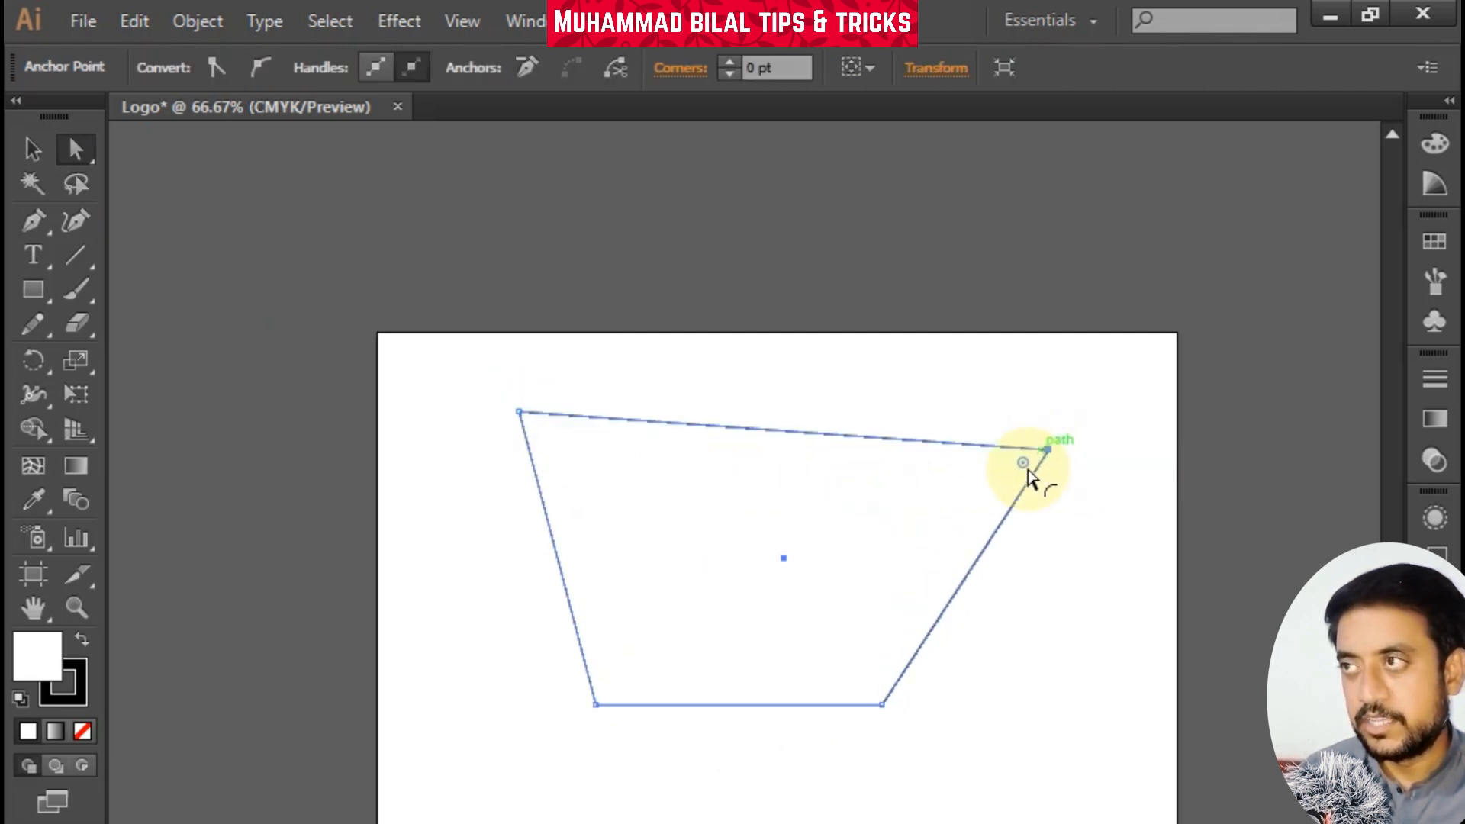
Scale the whole irregular shape down by its bounding box with the Selection tool
{"action": "left_click", "coordinate": [32, 151]}
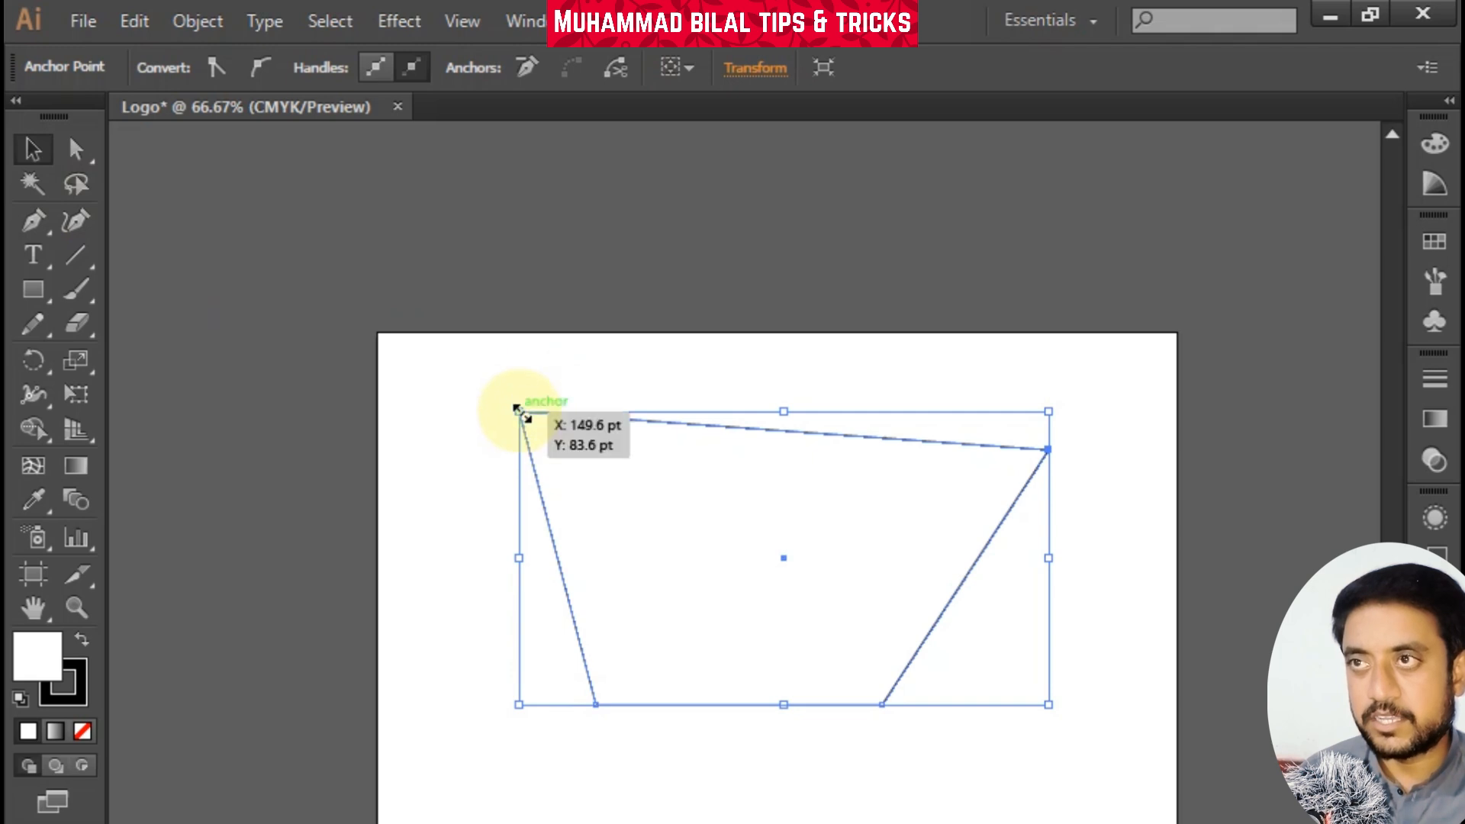
{"action": "left_click_drag", "start_coordinate": [520, 411], "coordinate": [531, 453]}
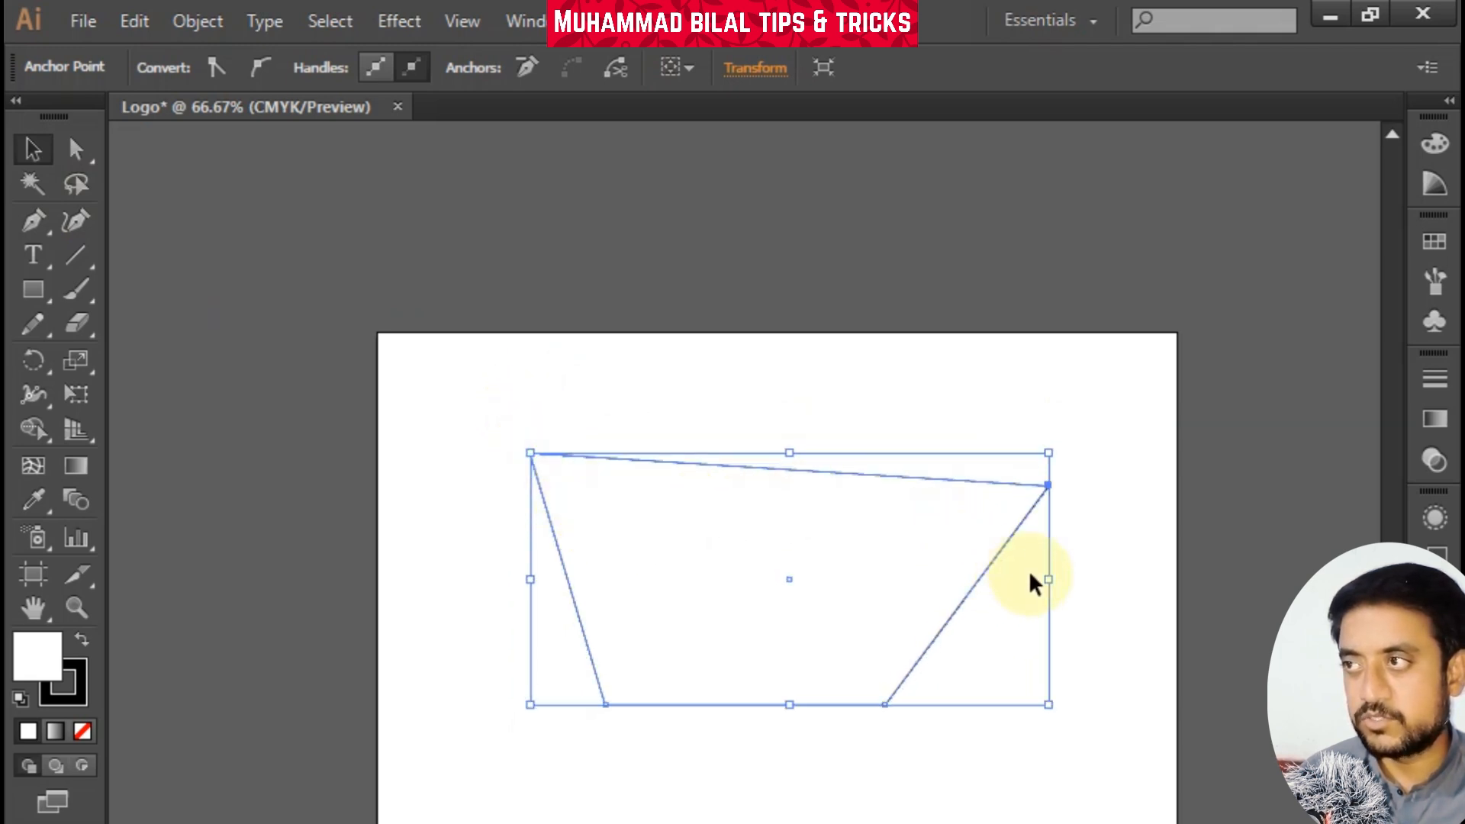
{"action": "left_click_drag", "start_coordinate": [1048, 579], "coordinate": [949, 531]}
Undo the scaling and the anchor point moves to restore the original rectangle
{"action": "key", "text": "ctrl+z"}
{"action": "key", "text": "ctrl+z"}
{"action": "key", "text": "ctrl+z"}
{"action": "key", "text": "ctrl+z"}
{"action": "key", "text": "ctrl+z"}
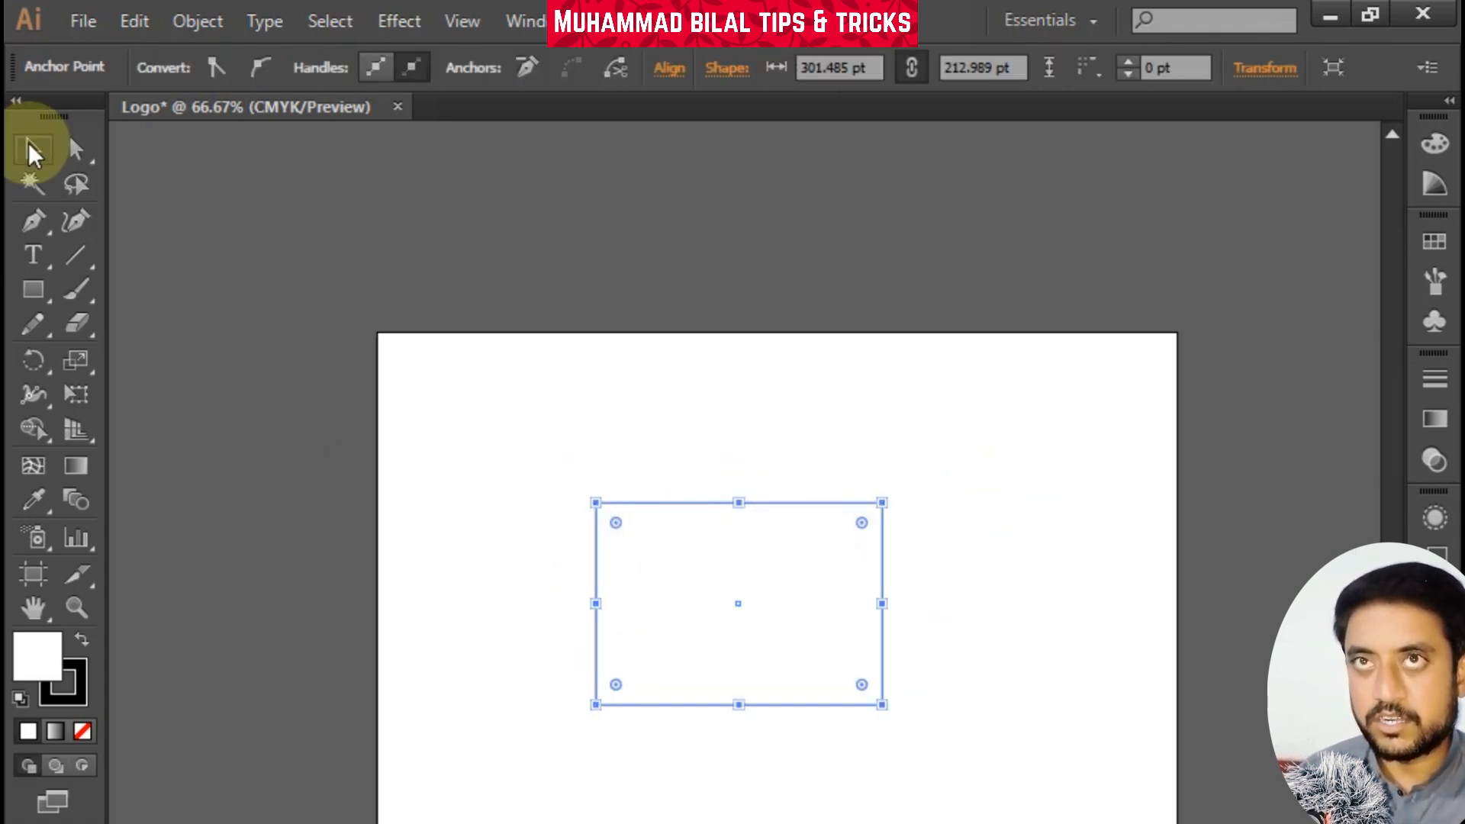
Try rounding the rectangle's two upper corners together with a corner widget, and undo the rounding
{"action": "left_click", "coordinate": [77, 151]}
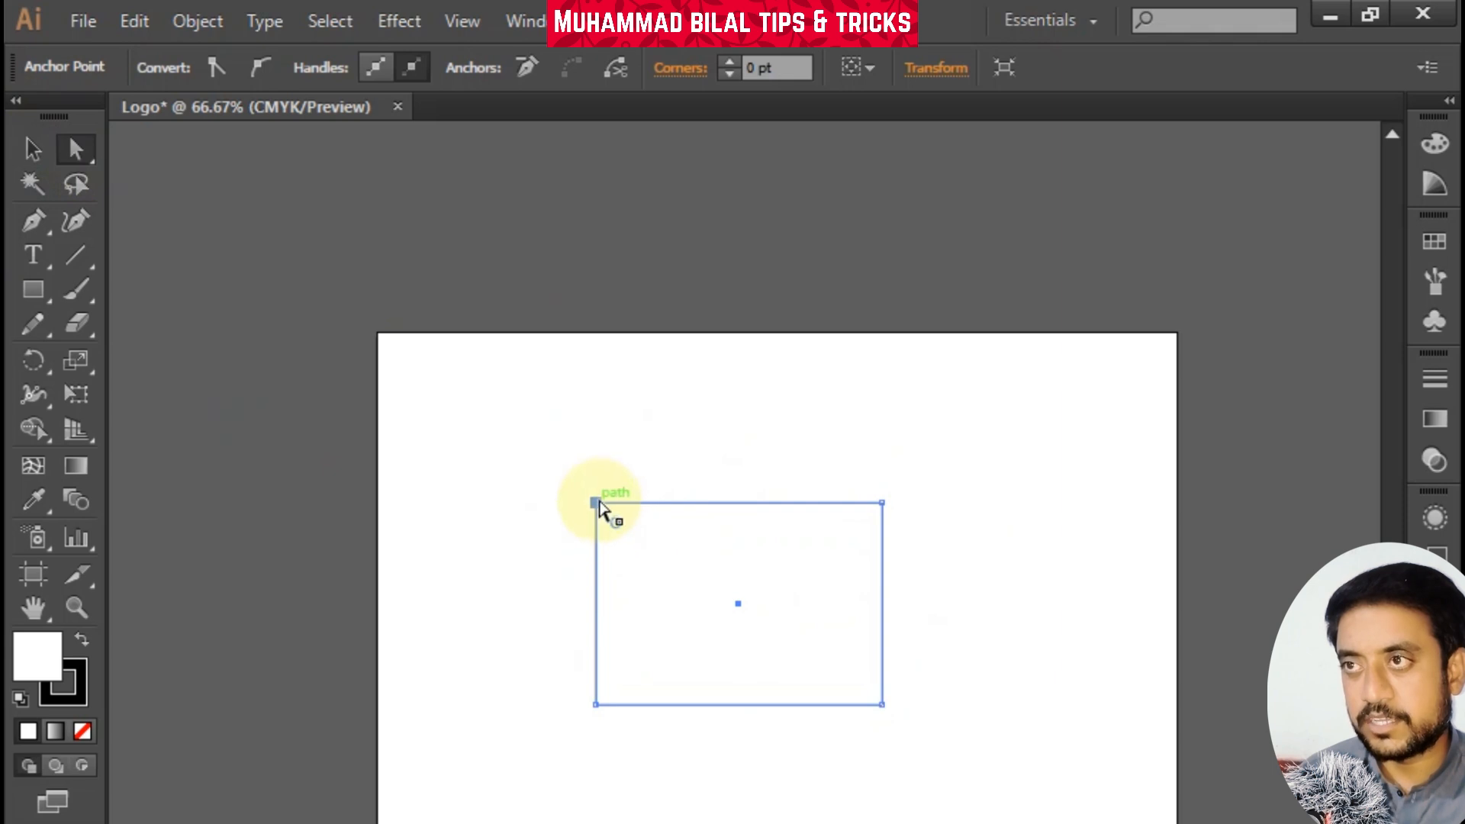
{"action": "left_click_drag", "start_coordinate": [614, 527], "coordinate": [608, 496]}
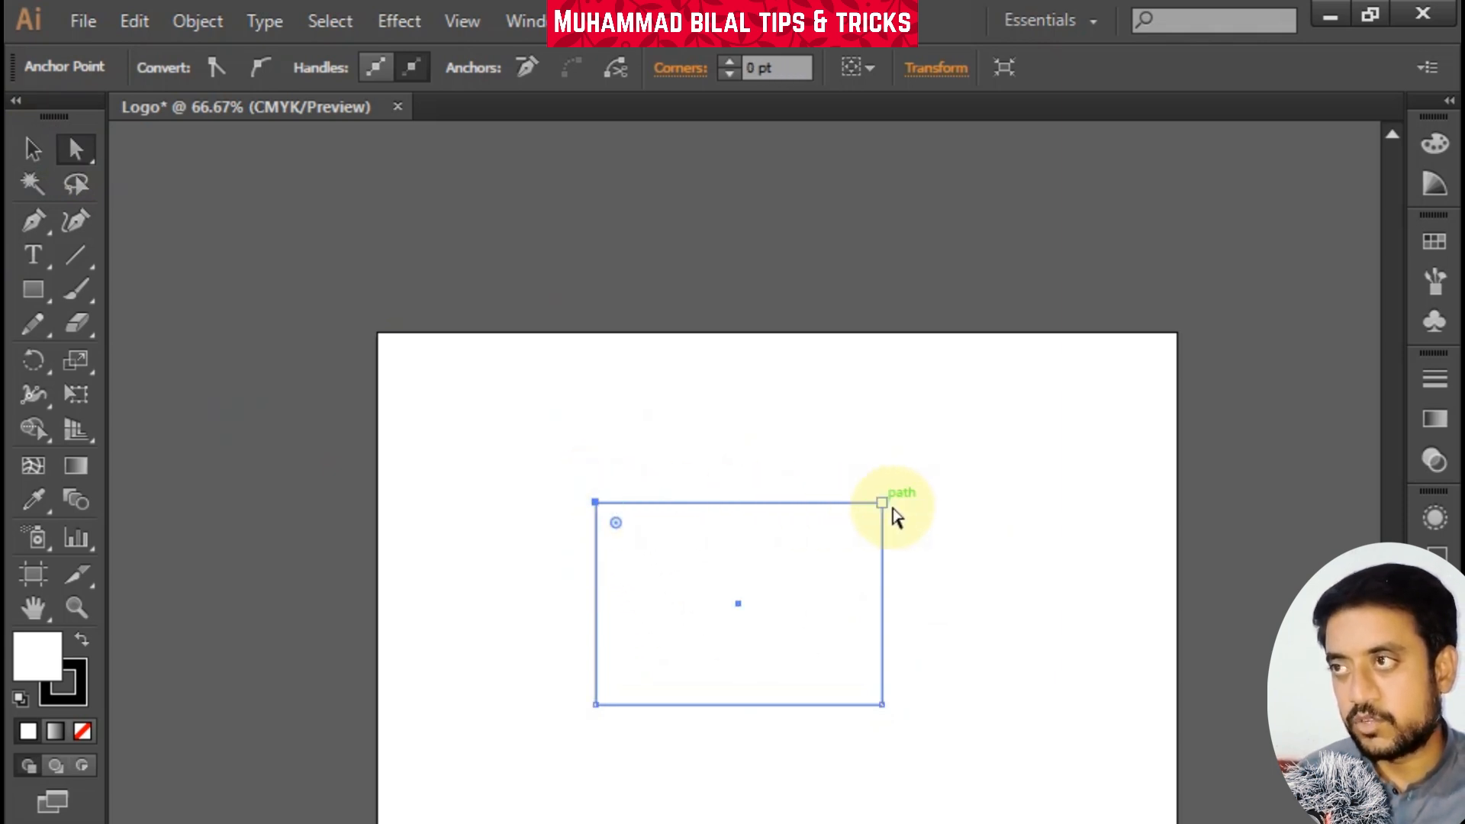
{"action": "left_click", "coordinate": [883, 504], "text": "shift"}
{"action": "left_click_drag", "start_coordinate": [870, 534], "coordinate": [842, 620]}
{"action": "left_click", "coordinate": [920, 526]}
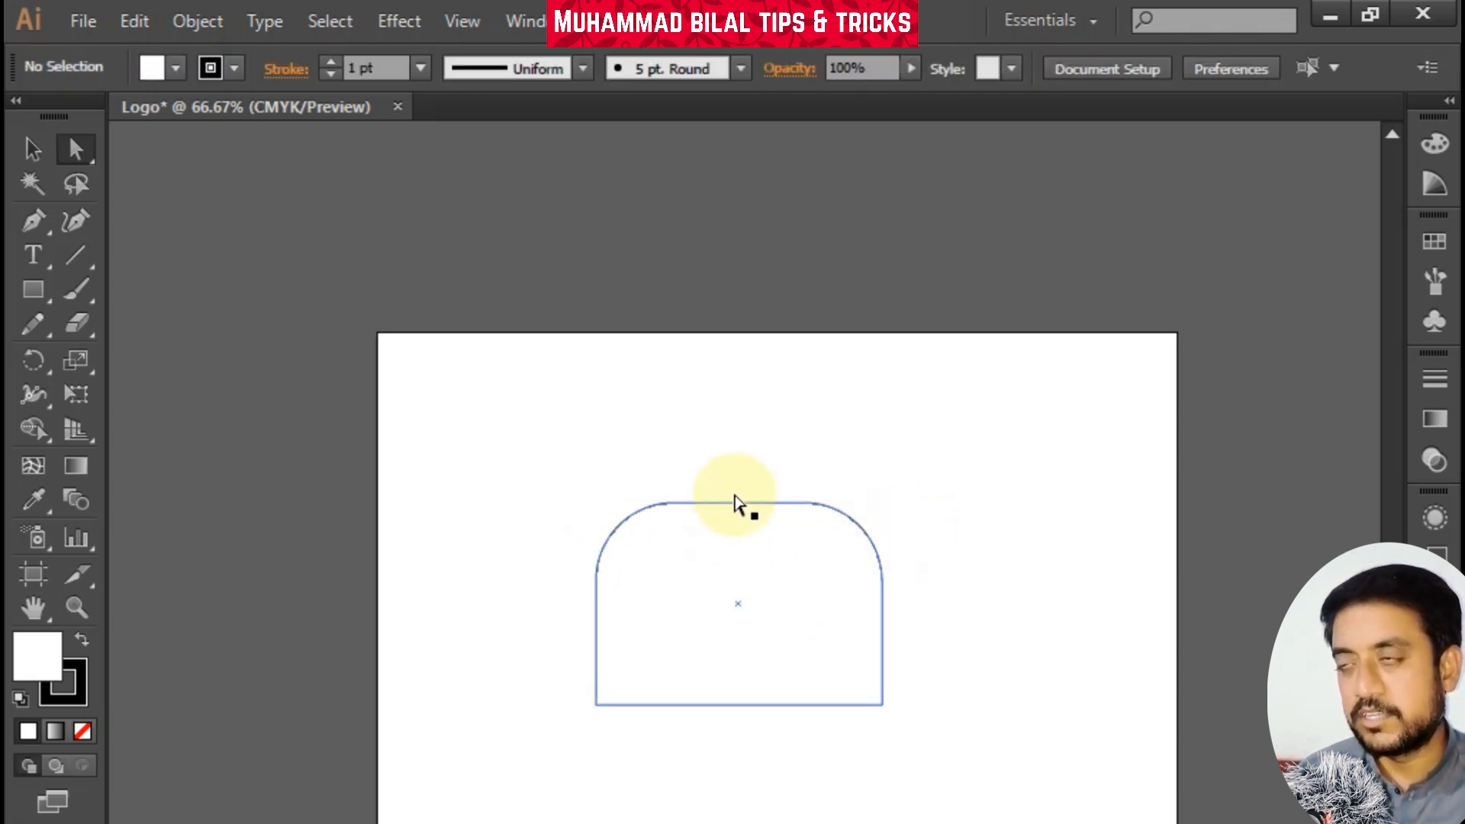
{"action": "key", "text": "ctrl+z"}
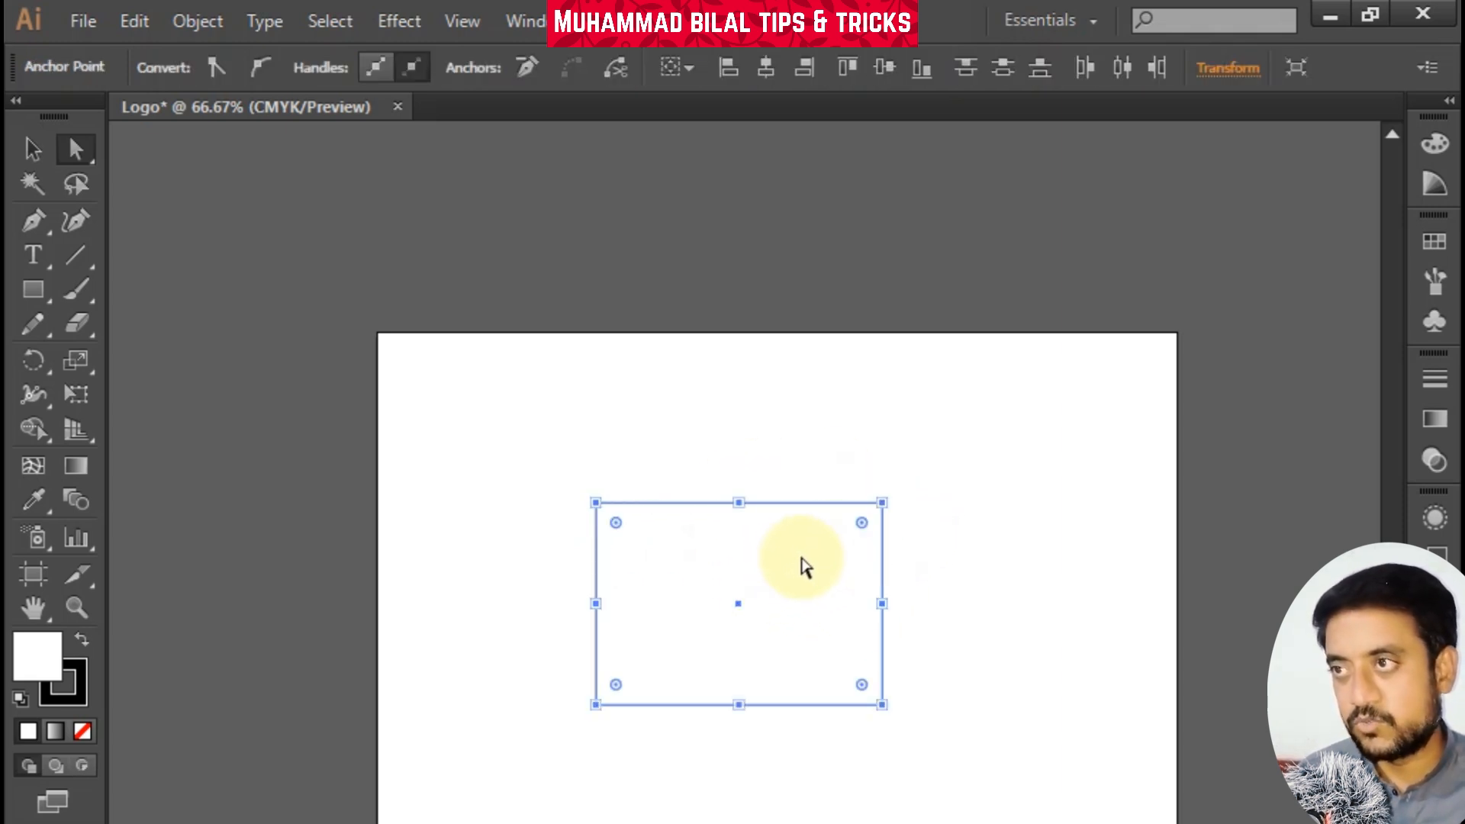
Delete the whole rectangle from the artboard
{"action": "left_click", "coordinate": [33, 148]}
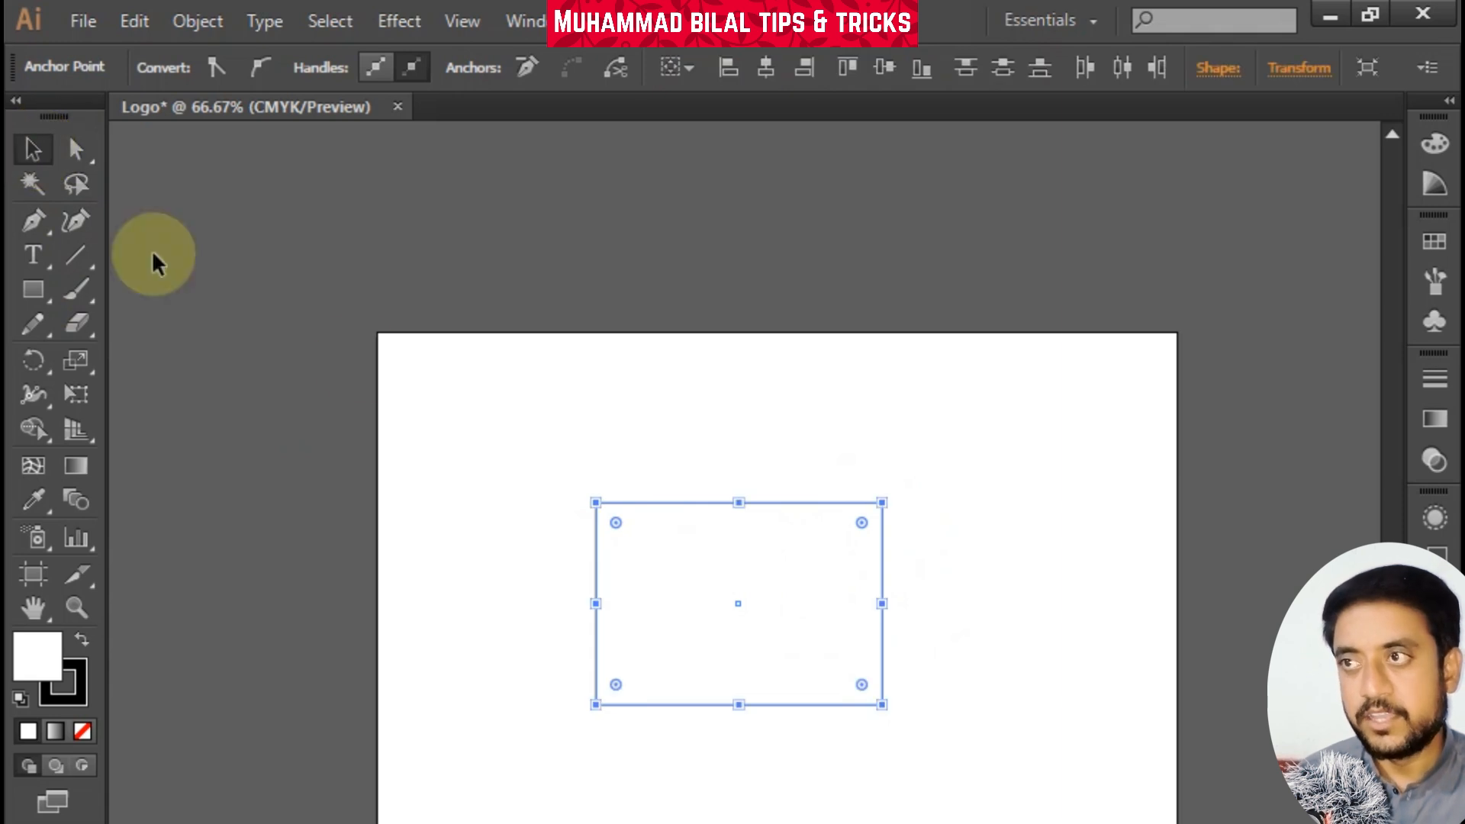
{"action": "left_click", "coordinate": [767, 527]}
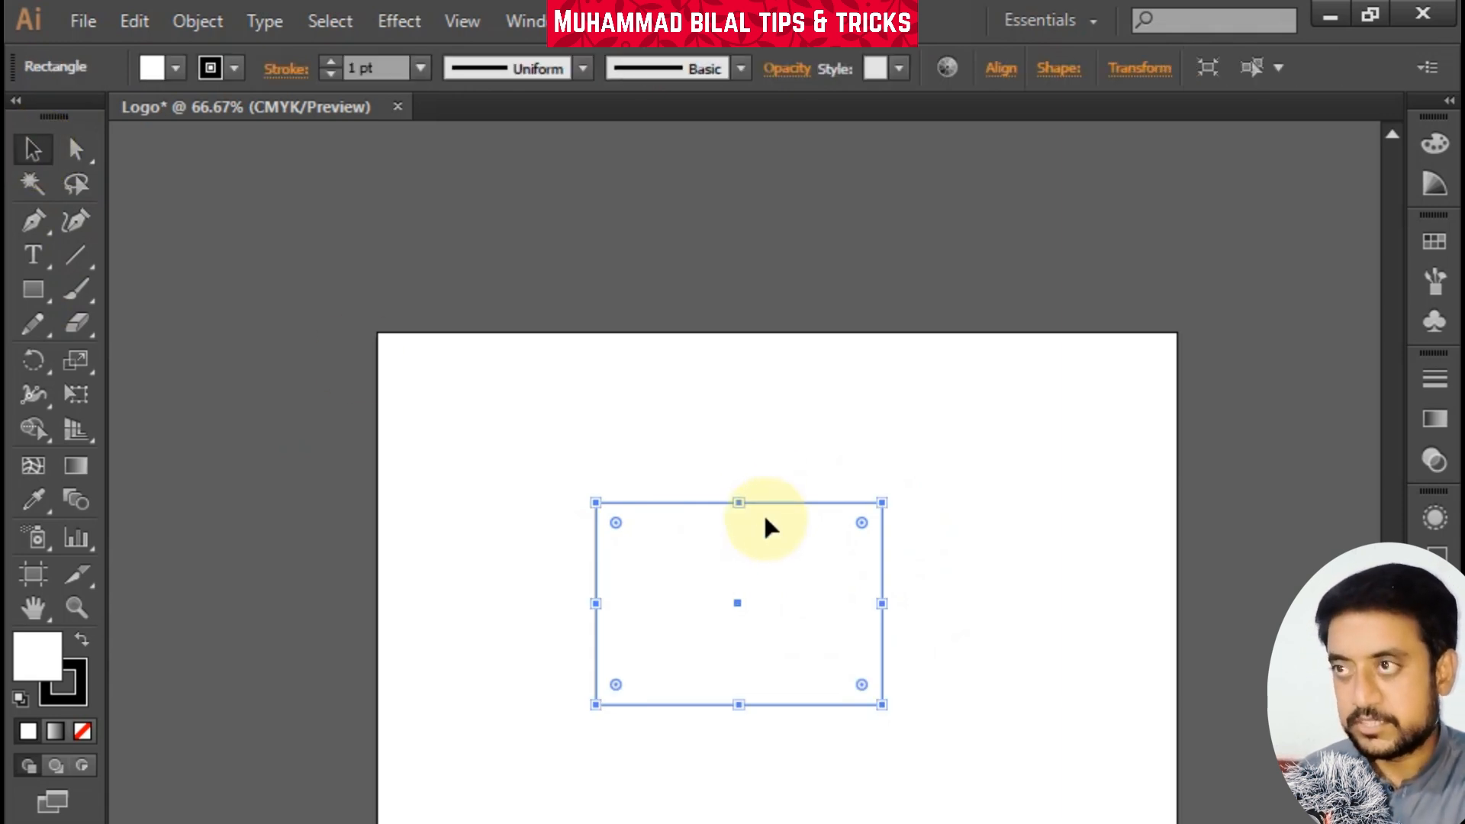
{"action": "key", "text": "Delete"}
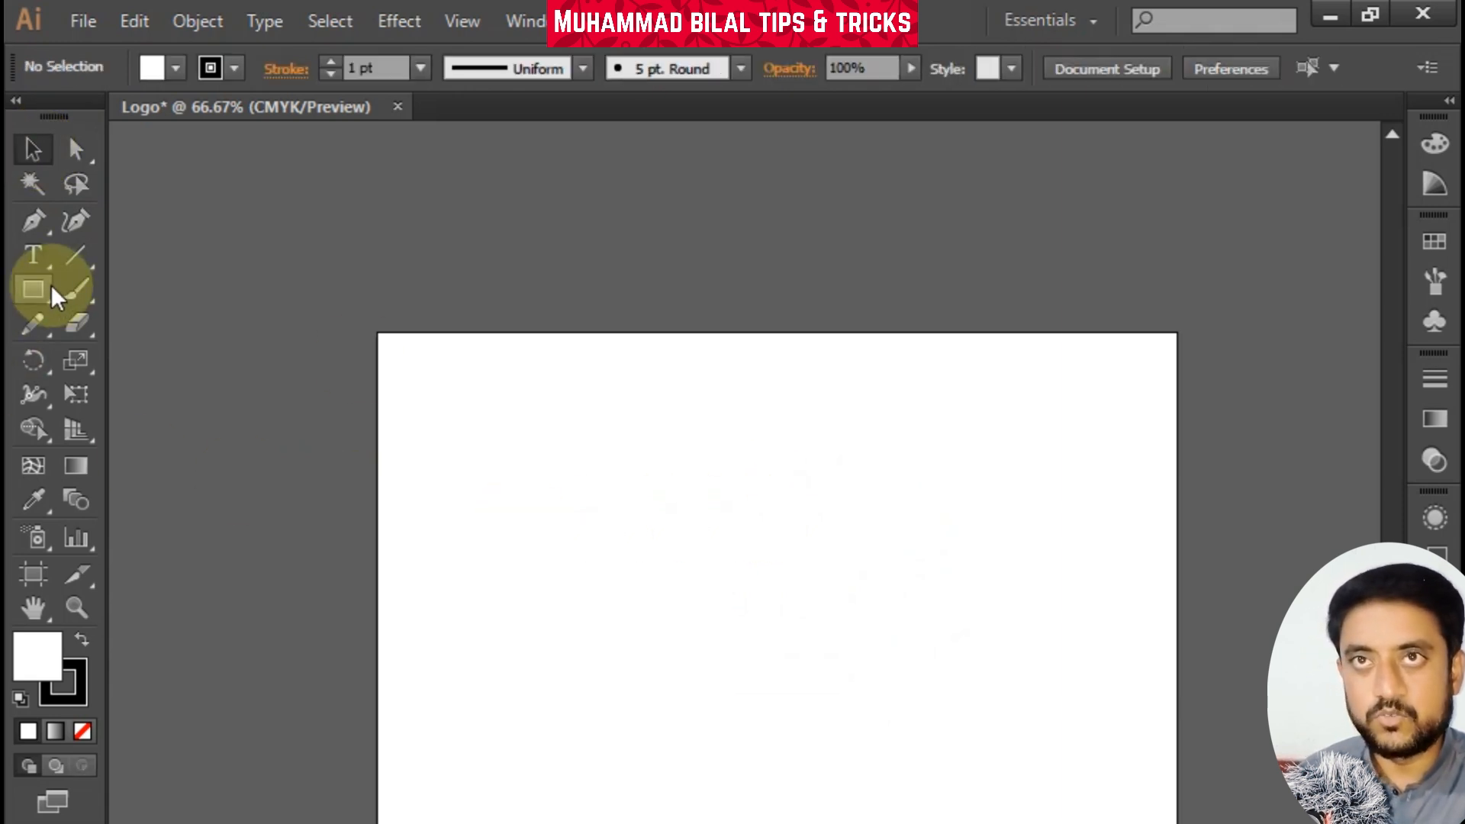
Draw a tall ellipse on the artboard and move its two side anchor points straight down to form an egg shape
{"action": "left_click_drag", "start_coordinate": [36, 289], "coordinate": [156, 357]}
{"action": "left_click_drag", "start_coordinate": [745, 481], "coordinate": [913, 801]}
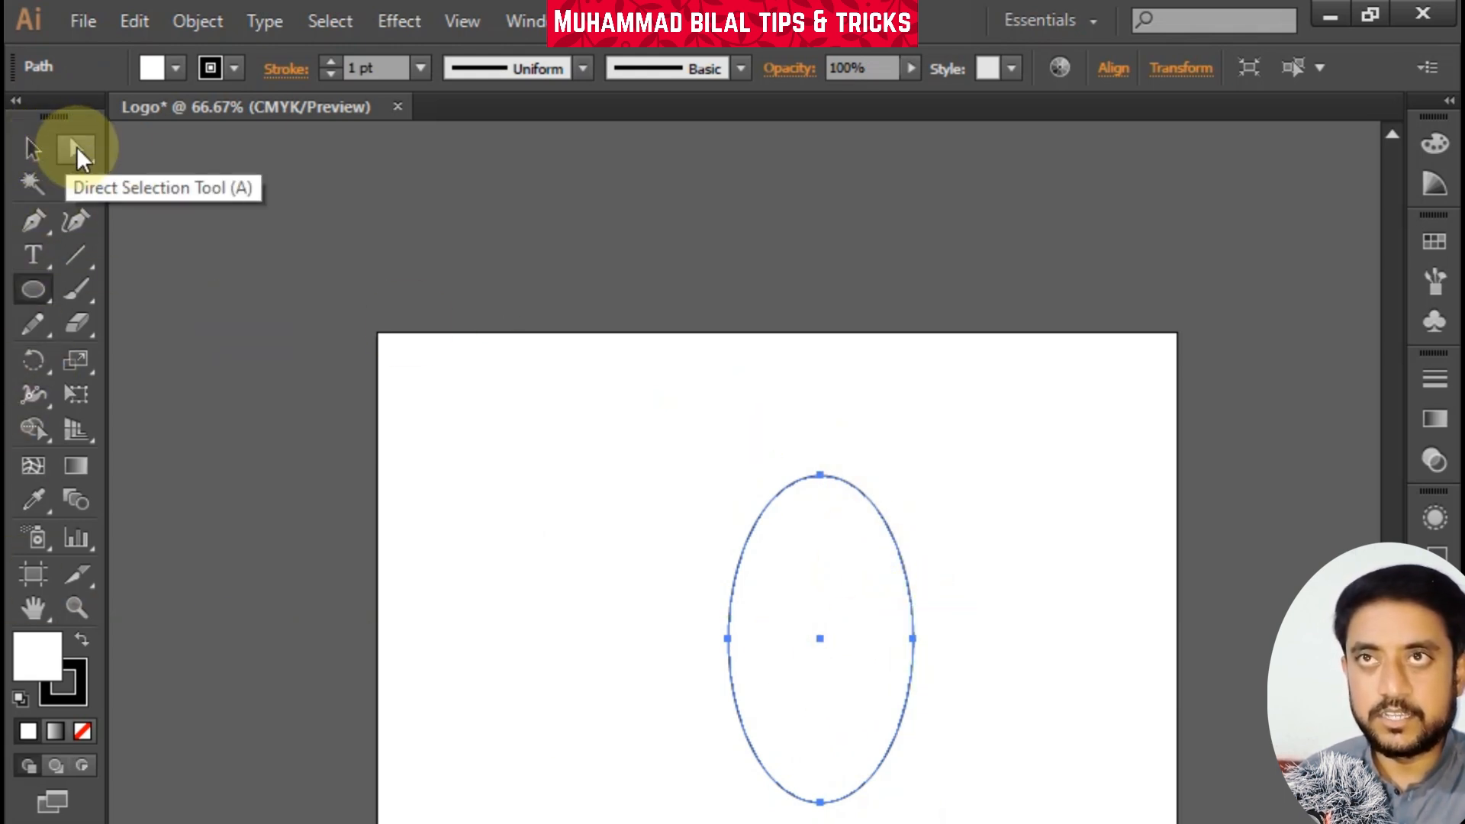
{"action": "left_click", "coordinate": [78, 153]}
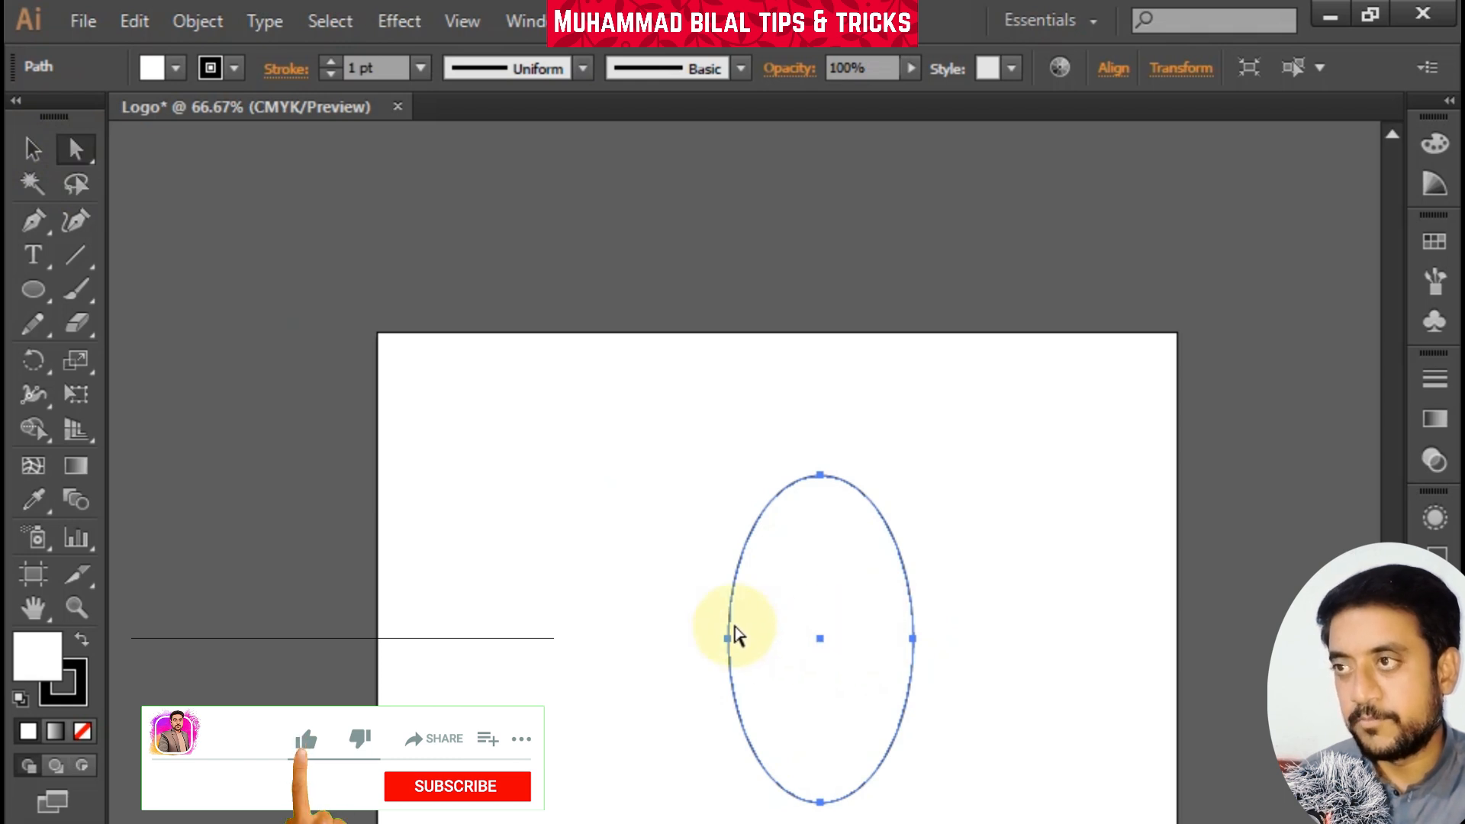
{"action": "left_click_drag", "start_coordinate": [672, 602], "coordinate": [951, 684]}
{"action": "left_click", "coordinate": [981, 654]}
{"action": "left_click_drag", "start_coordinate": [626, 593], "coordinate": [977, 690]}
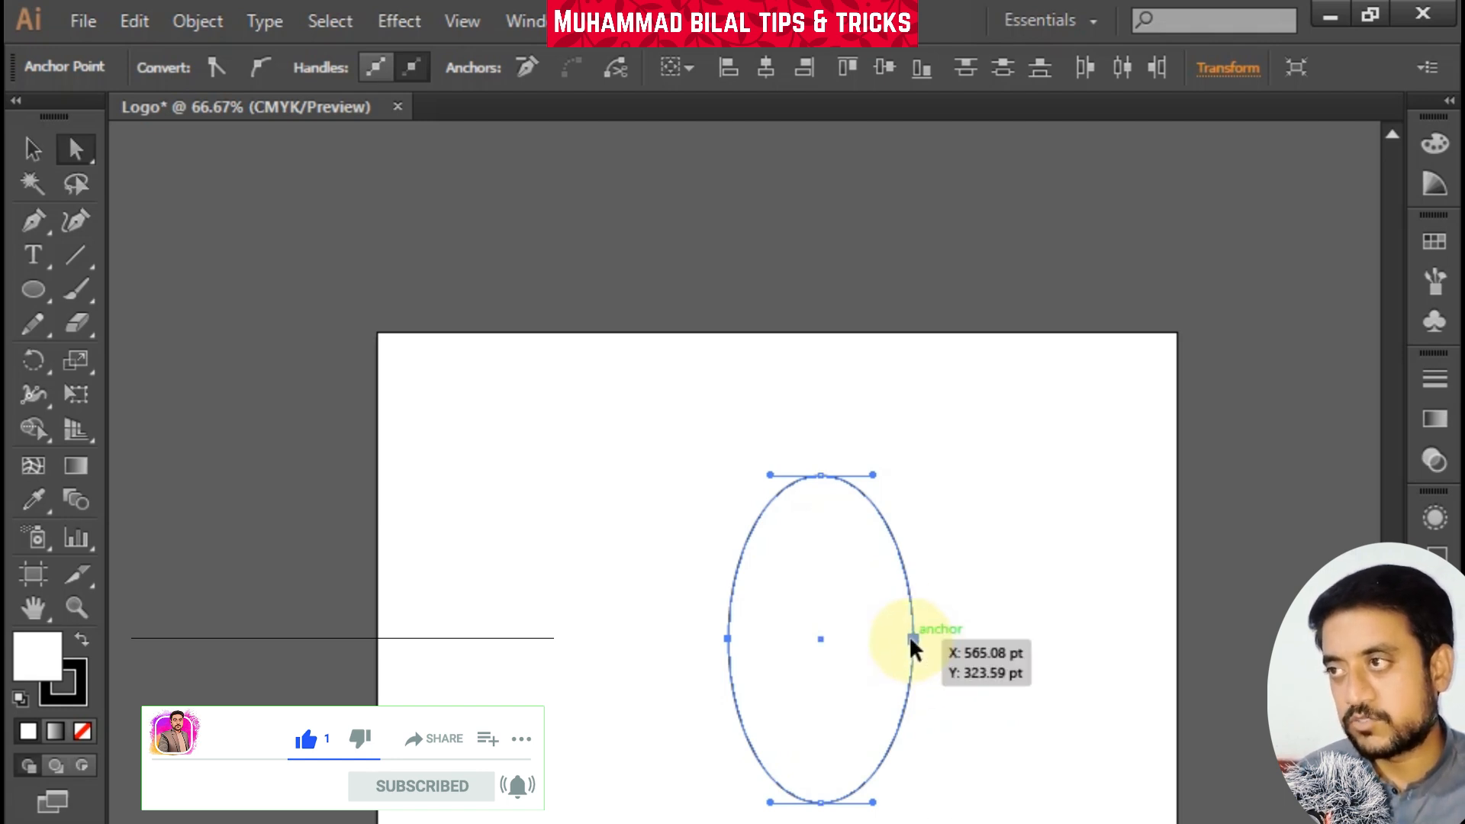
{"action": "left_click_drag", "start_coordinate": [911, 638], "coordinate": [914, 683]}
{"action": "left_click", "coordinate": [972, 614]}
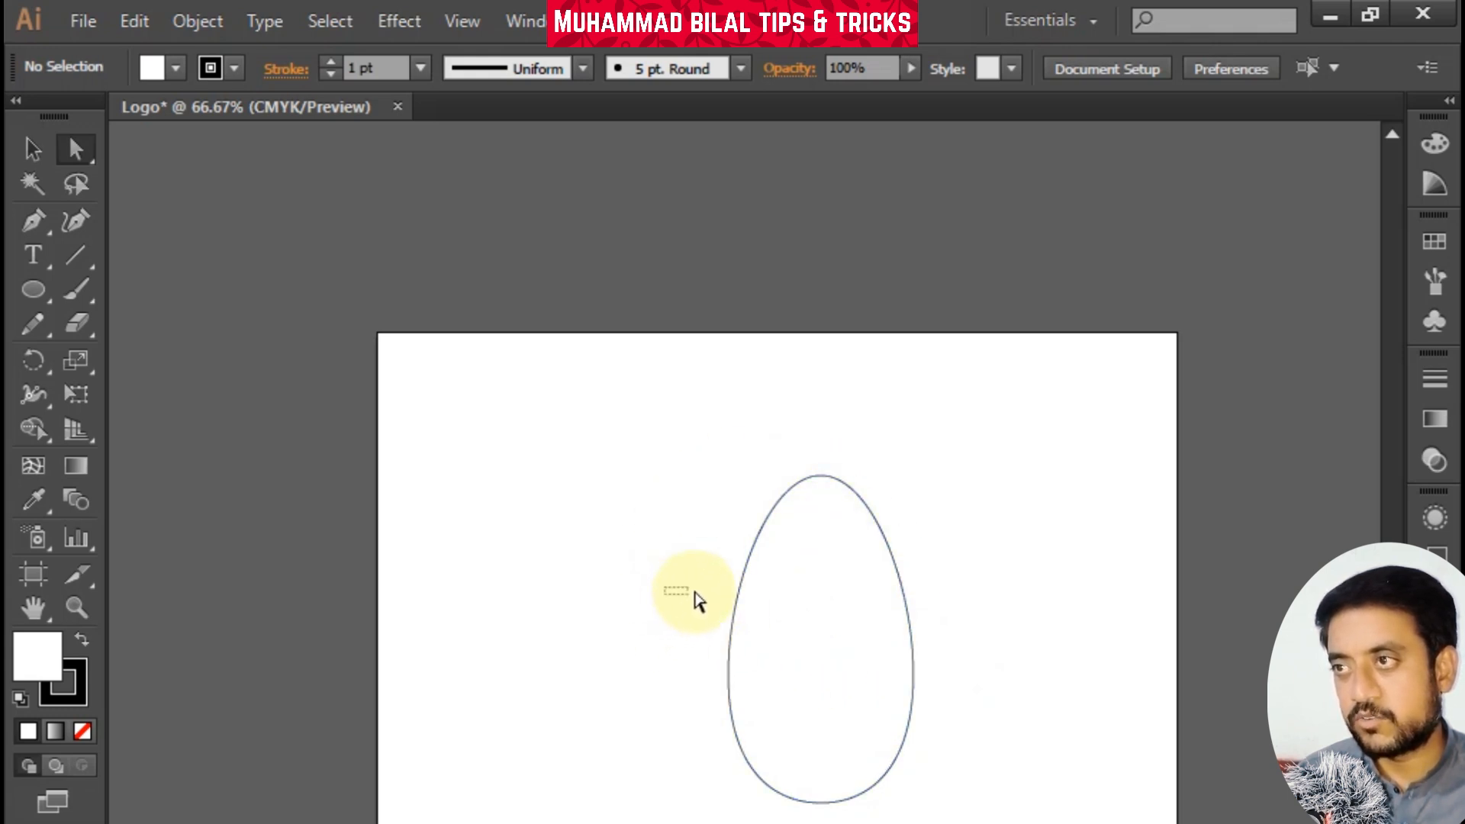
{"action": "left_click_drag", "start_coordinate": [672, 600], "coordinate": [960, 721]}
{"action": "left_click_drag", "start_coordinate": [913, 669], "coordinate": [913, 681]}
{"action": "left_click", "coordinate": [968, 628]}
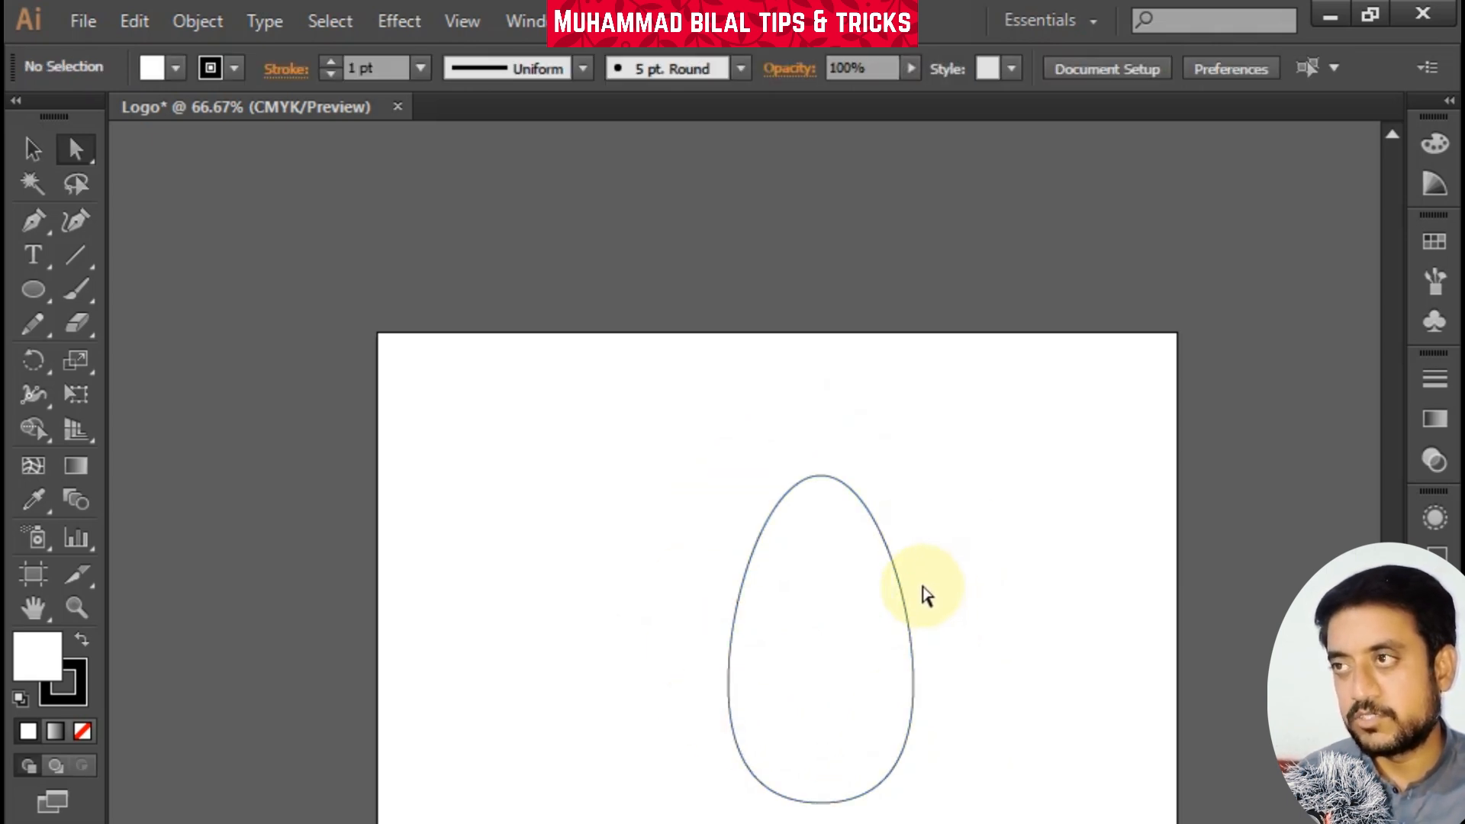
Scale the whole egg shape down and place it outside the artboard, above its upper edge
{"action": "left_click", "coordinate": [821, 638]}
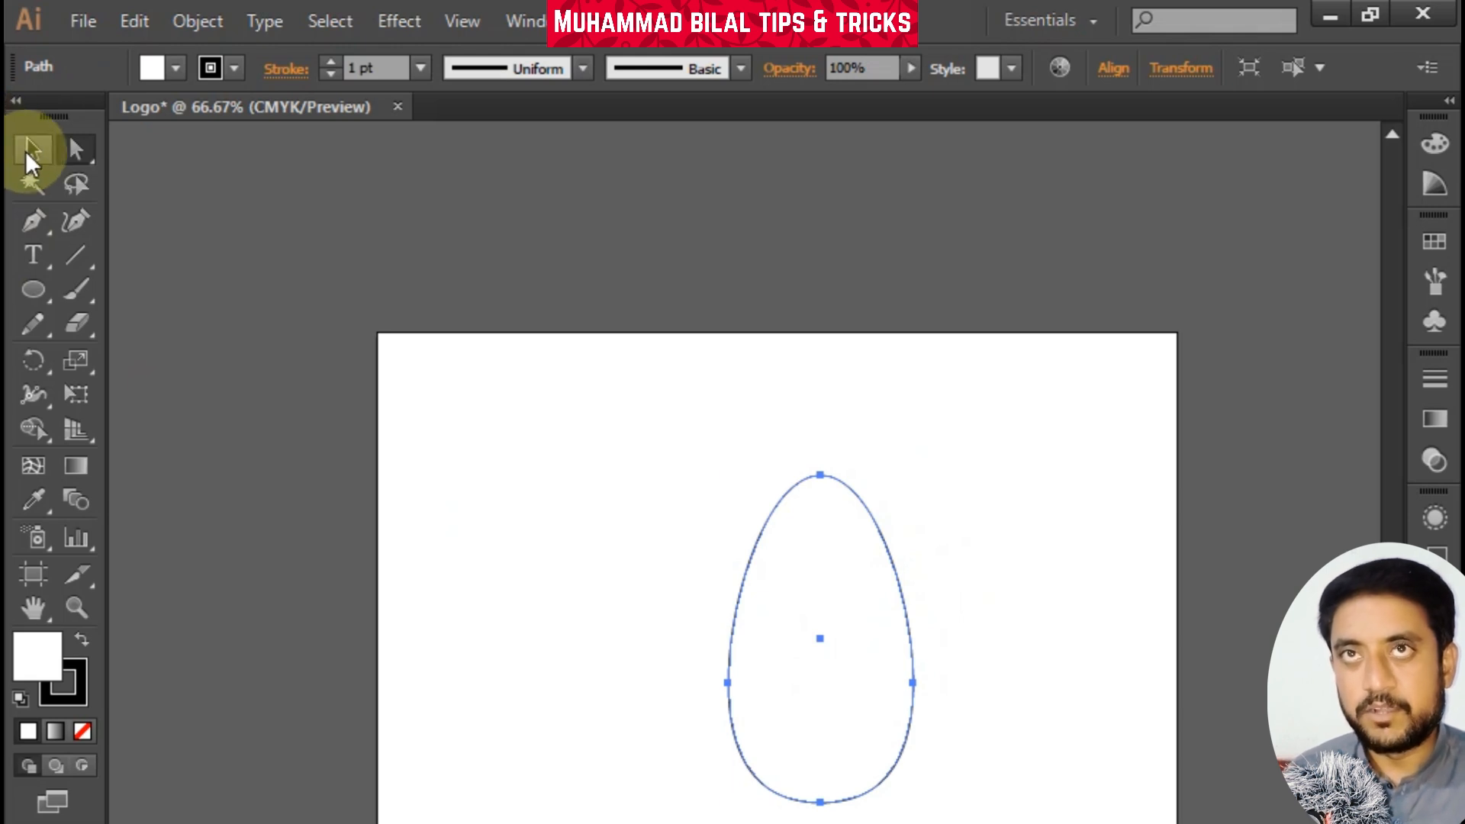
{"action": "left_click", "coordinate": [31, 149]}
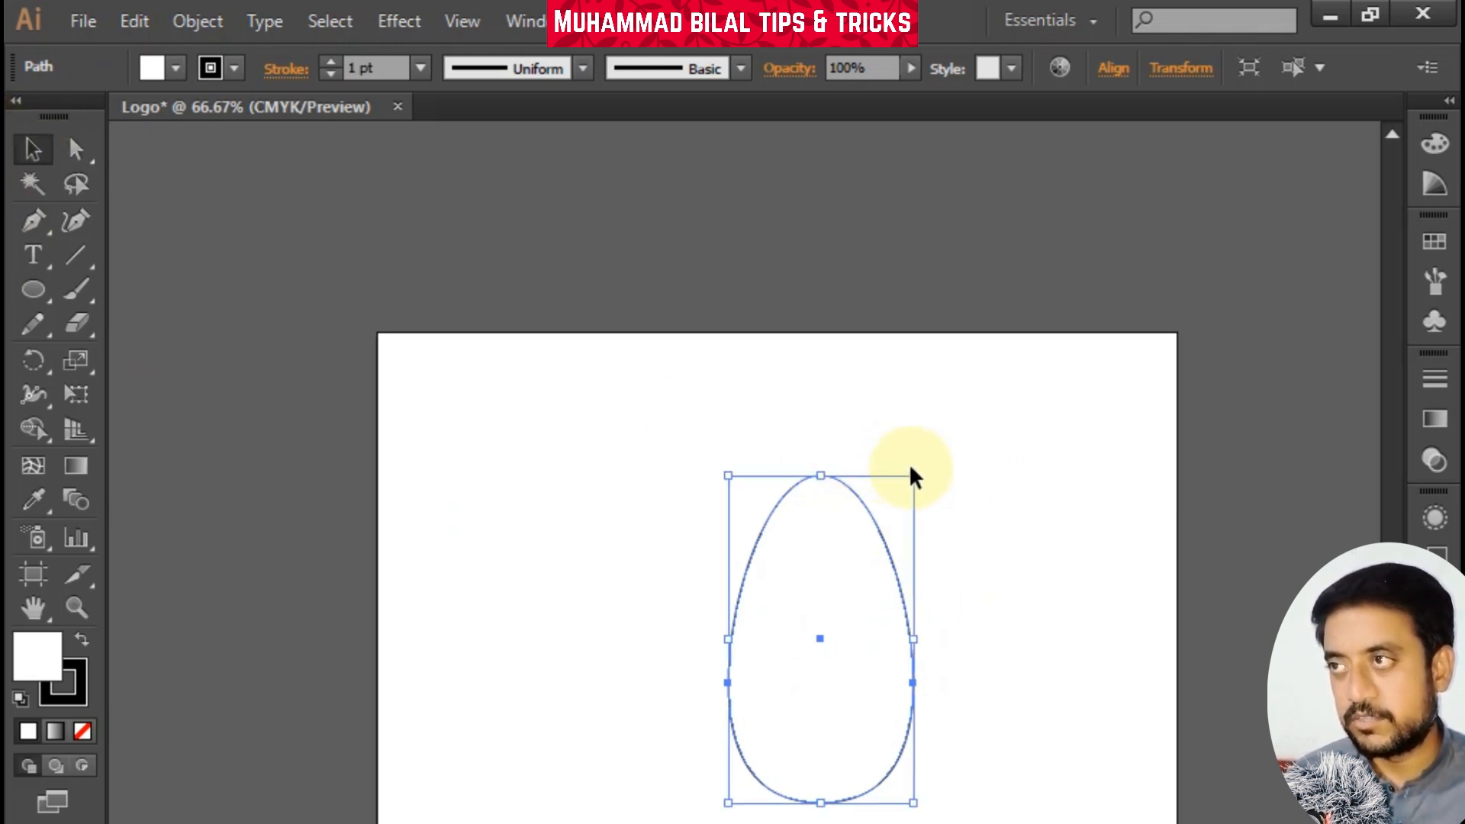
{"action": "left_click_drag", "start_coordinate": [912, 476], "coordinate": [877, 187]}
{"action": "left_click", "coordinate": [718, 450]}
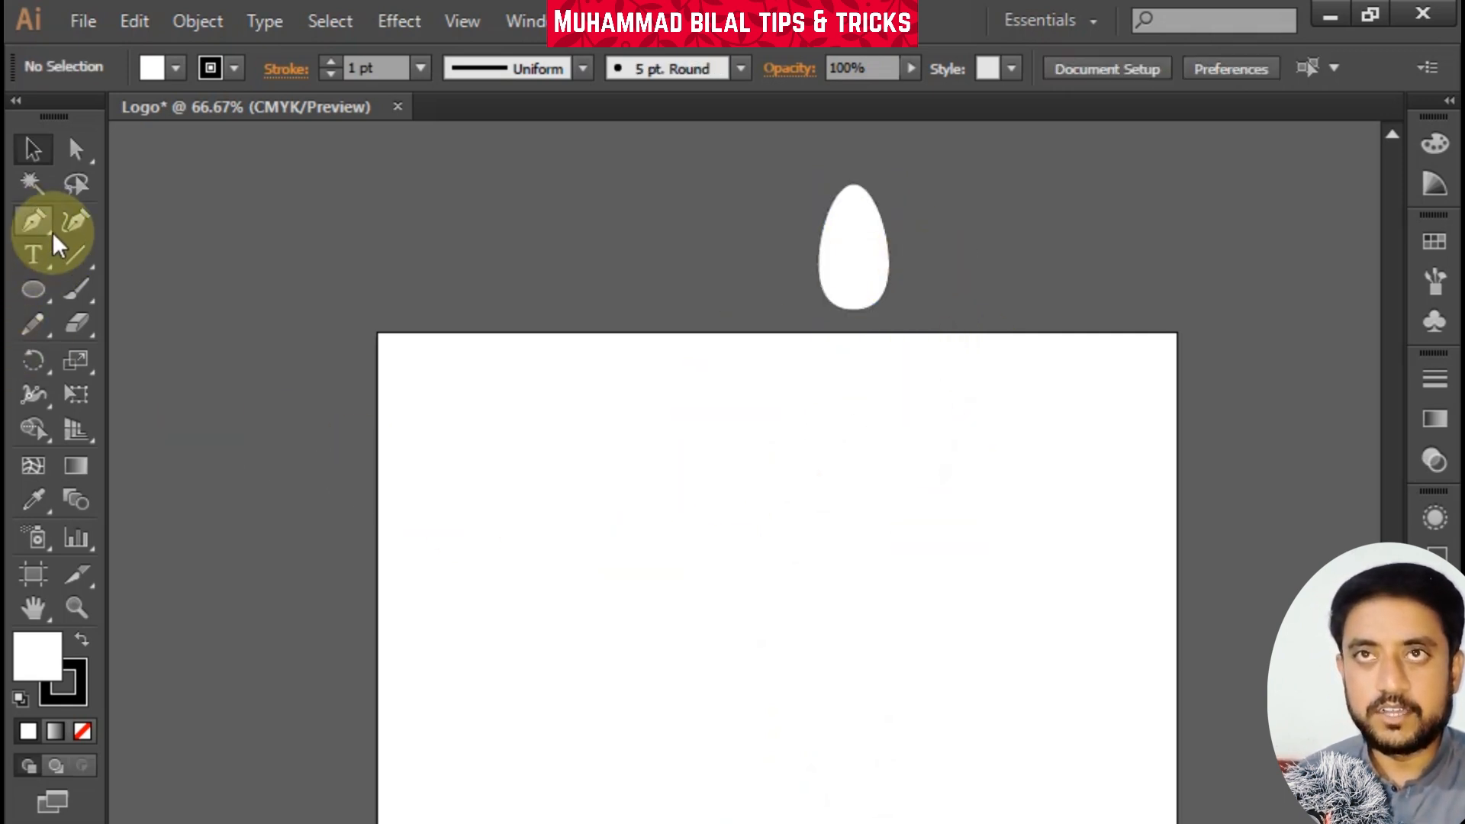
Draw a new tall ellipse near the middle of the artboard with the Ellipse tool
{"action": "left_click", "coordinate": [47, 290]}
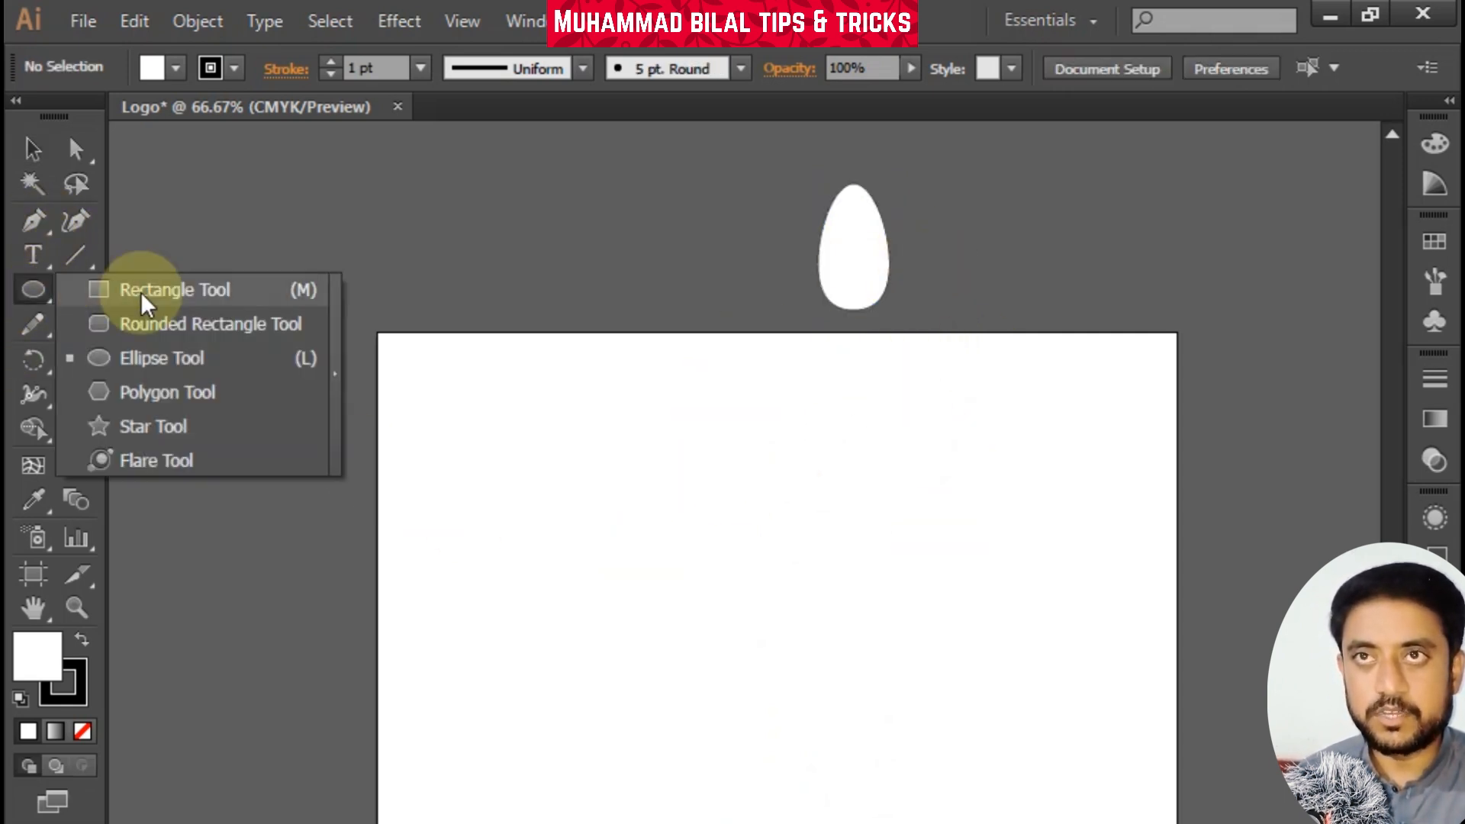
{"action": "left_click", "coordinate": [152, 358]}
{"action": "left_click_drag", "start_coordinate": [702, 469], "coordinate": [877, 791]}
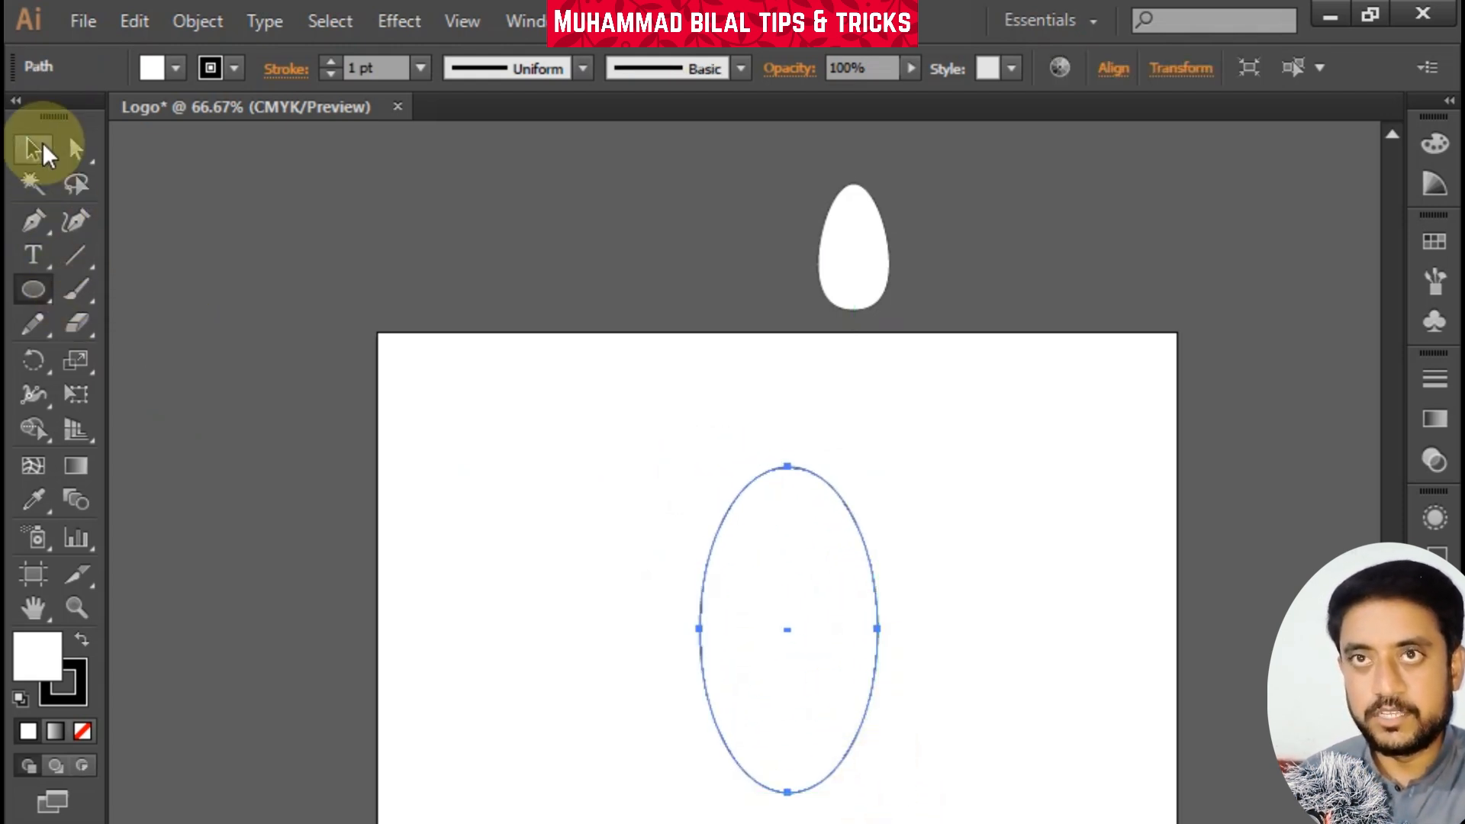
Raise the new ellipse's right anchor point with the Direct Selection tool and swing its lower handle inward
{"action": "left_click", "coordinate": [74, 148]}
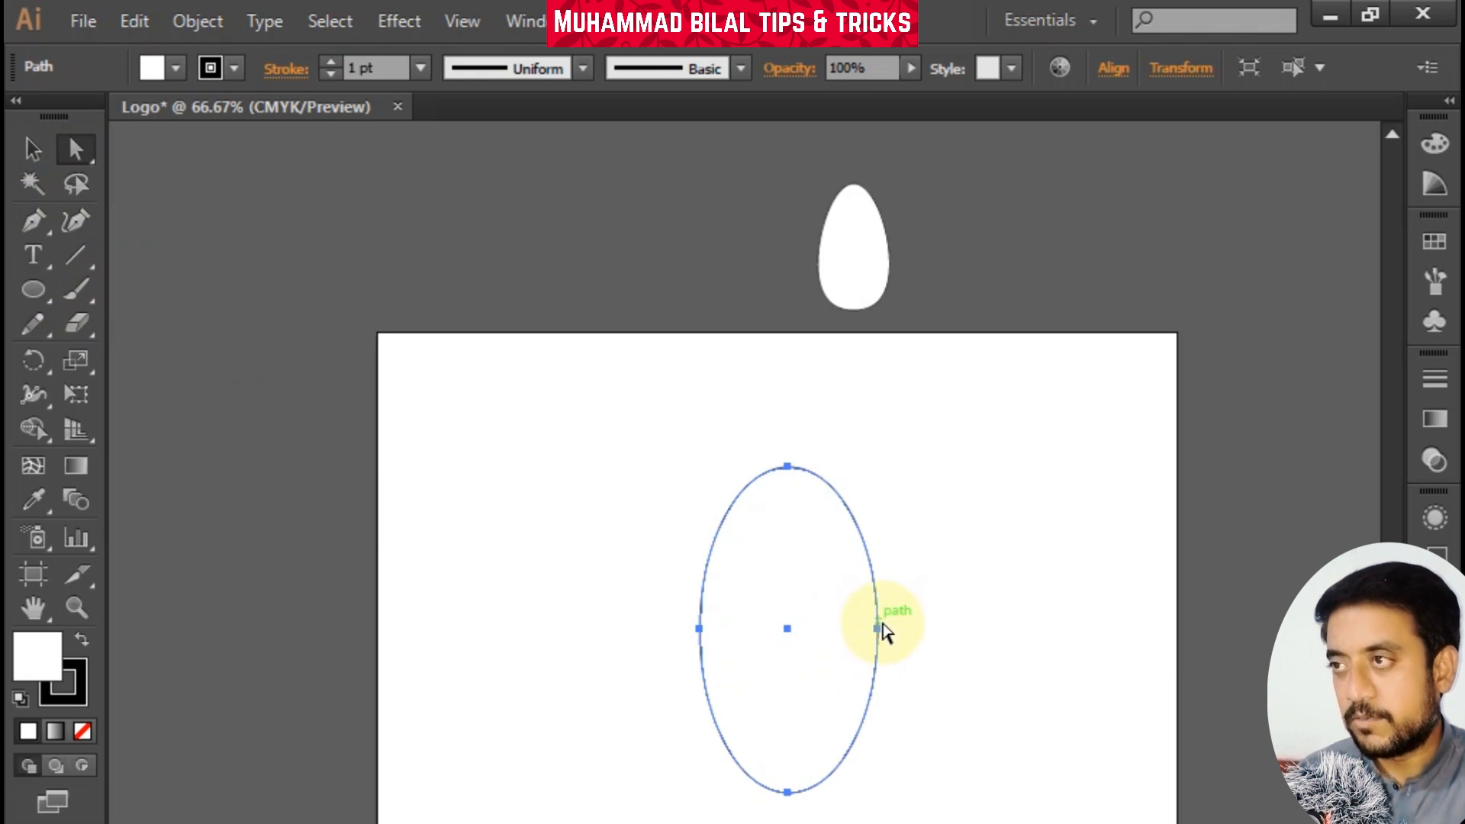
{"action": "left_click_drag", "start_coordinate": [883, 631], "coordinate": [876, 588]}
{"action": "left_click", "coordinate": [906, 621]}
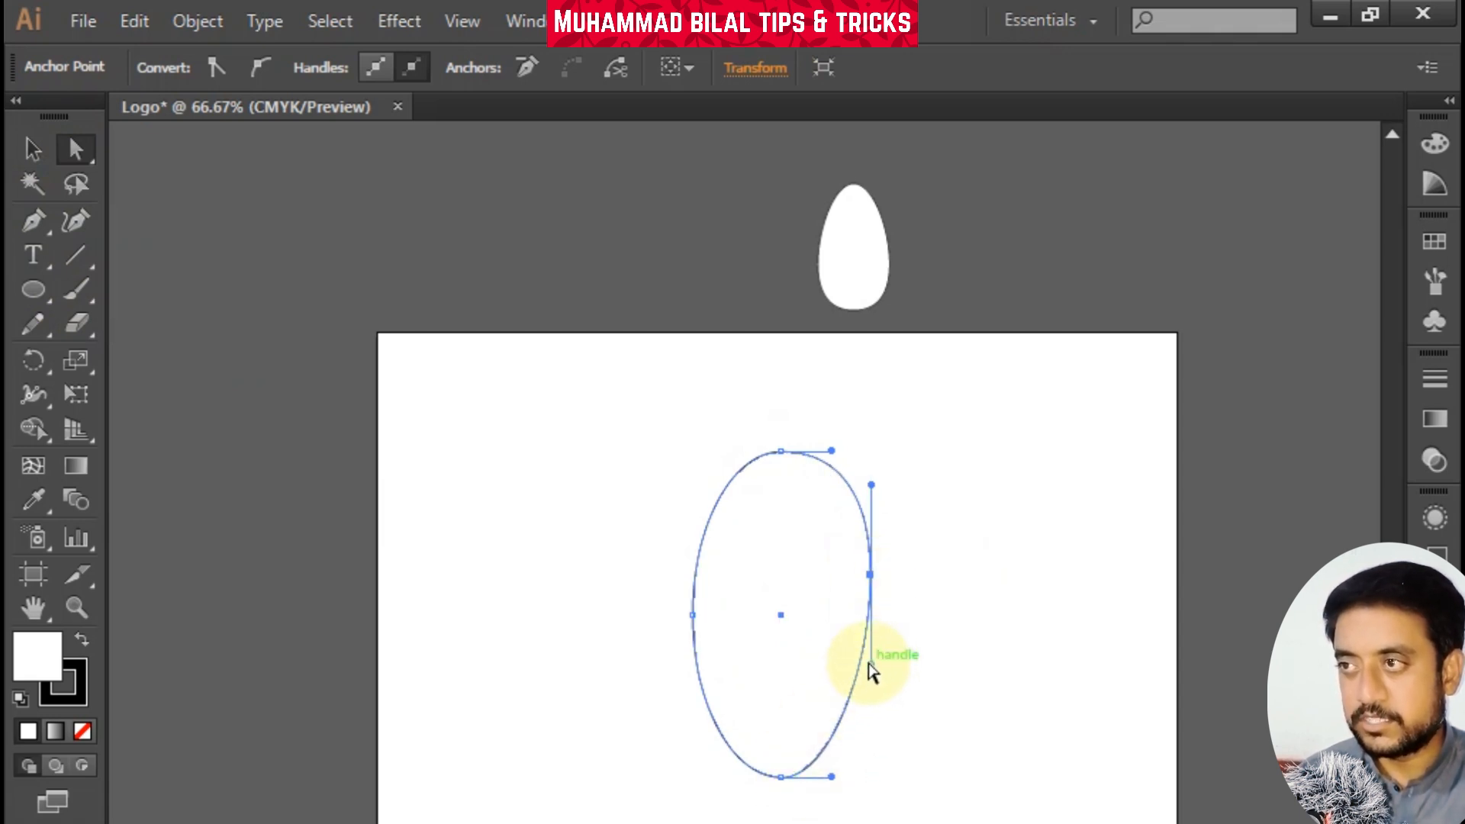
{"action": "left_click_drag", "start_coordinate": [870, 663], "coordinate": [800, 719]}
{"action": "left_click", "coordinate": [883, 605]}
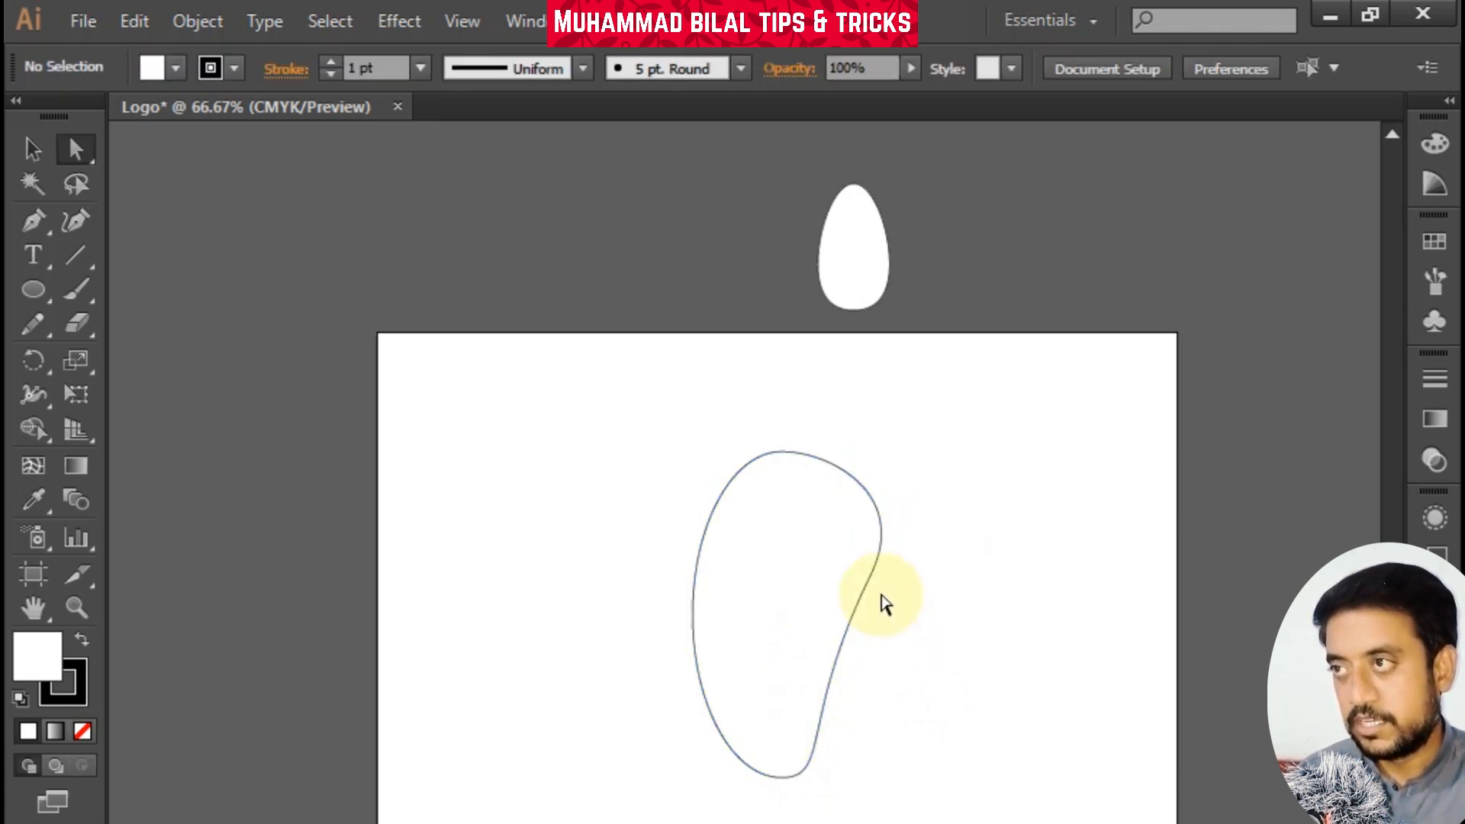
Move the right anchor point down and inward and adjust its lower handle to smooth the shape into a bean-like curve
{"action": "left_click_drag", "start_coordinate": [869, 579], "coordinate": [837, 638]}
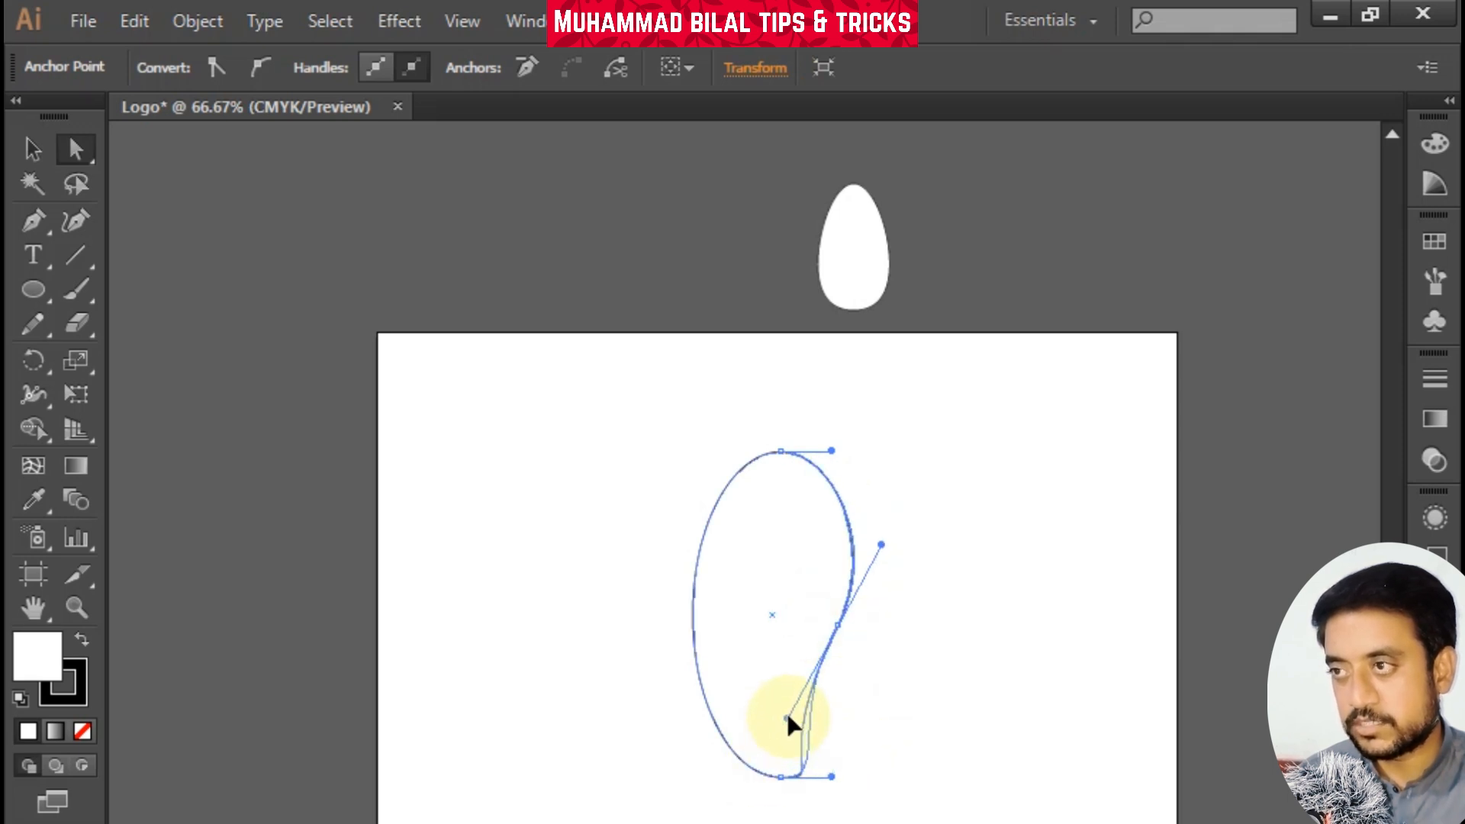
{"action": "left_click_drag", "start_coordinate": [785, 717], "coordinate": [786, 718]}
{"action": "left_click", "coordinate": [905, 680]}
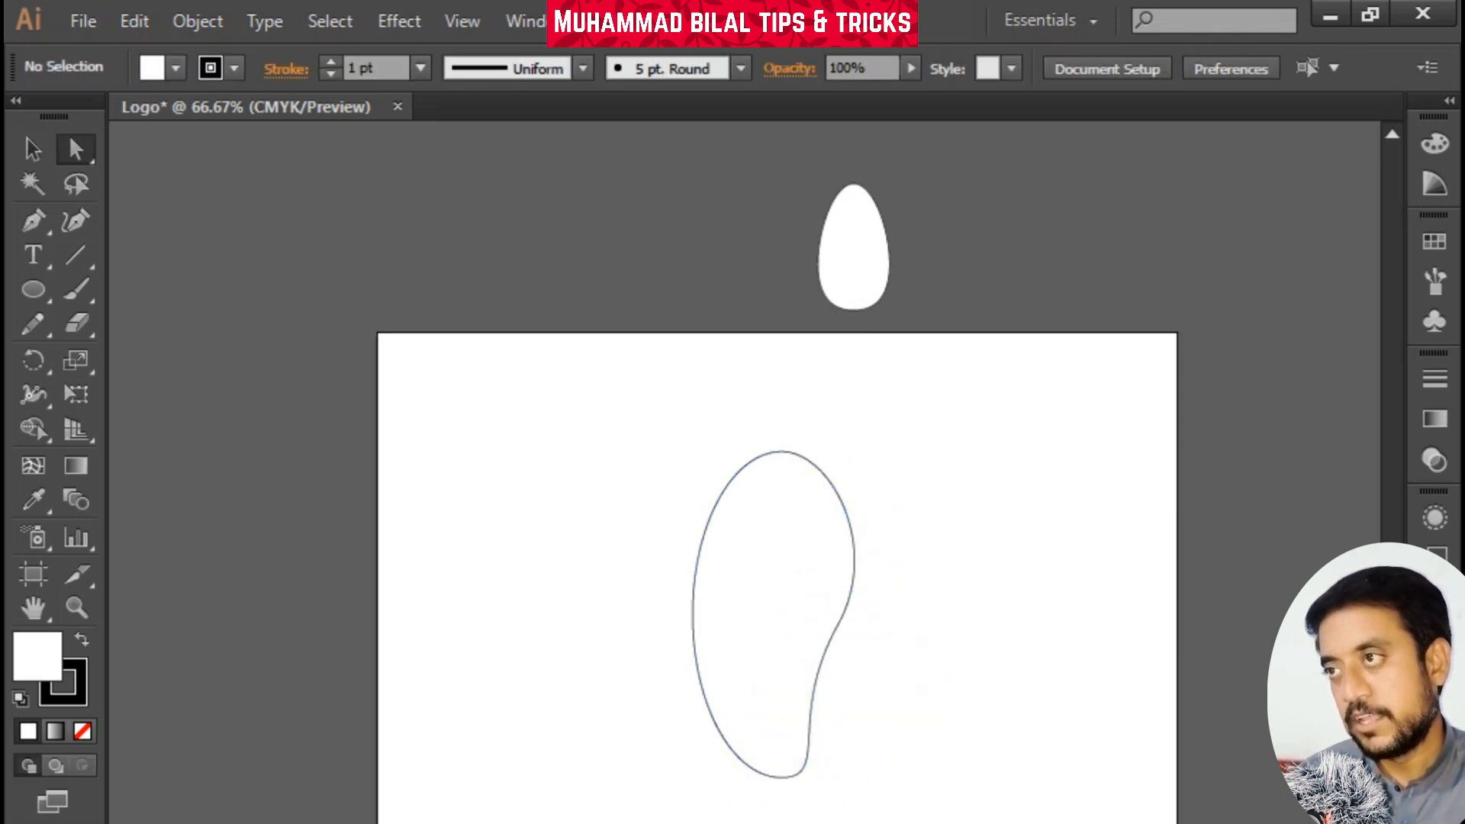
{"action": "left_click", "coordinate": [831, 660]}
{"action": "left_click_drag", "start_coordinate": [789, 716], "coordinate": [778, 708]}
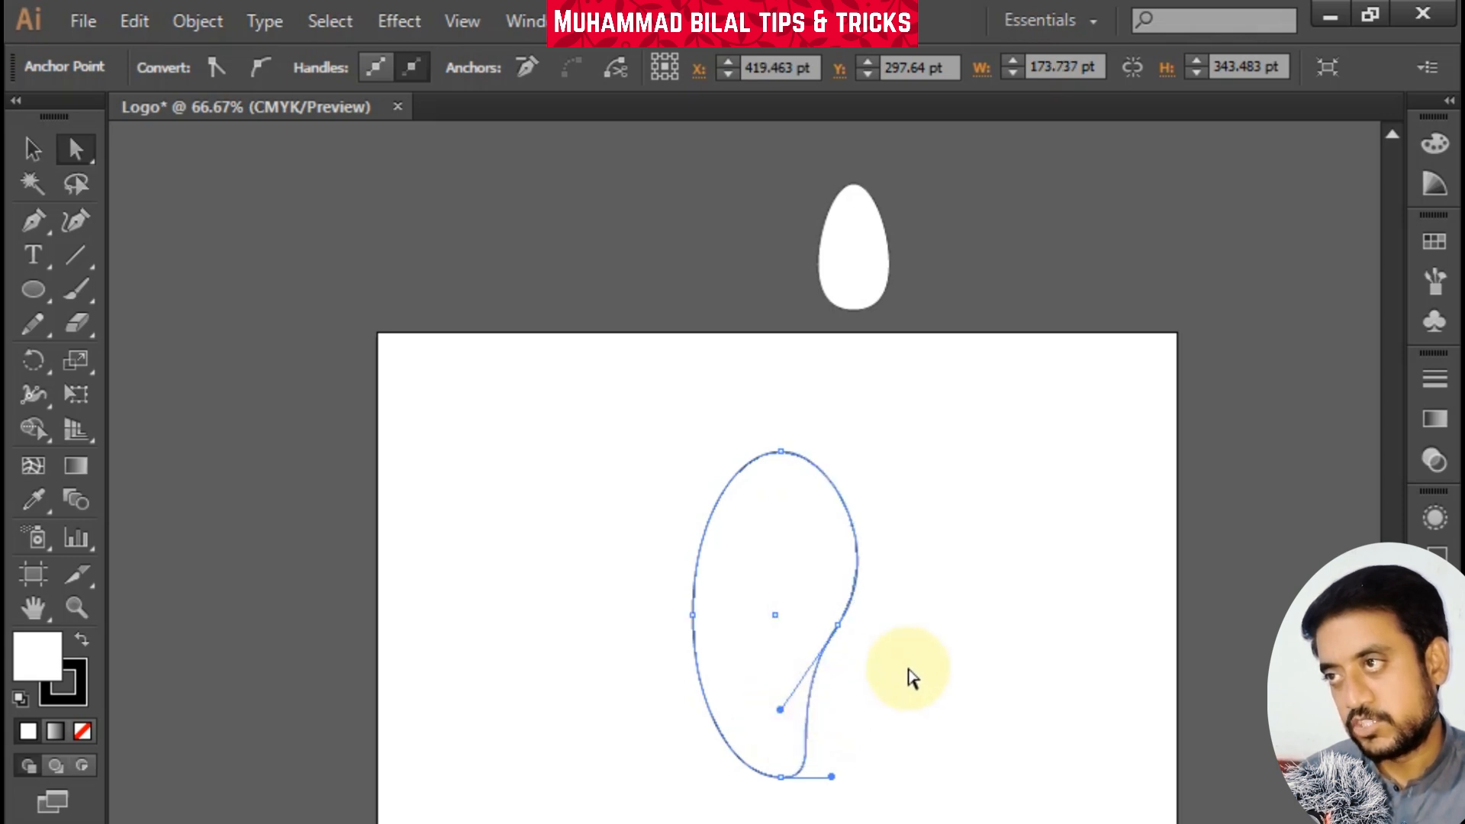
{"action": "left_click", "coordinate": [908, 677]}
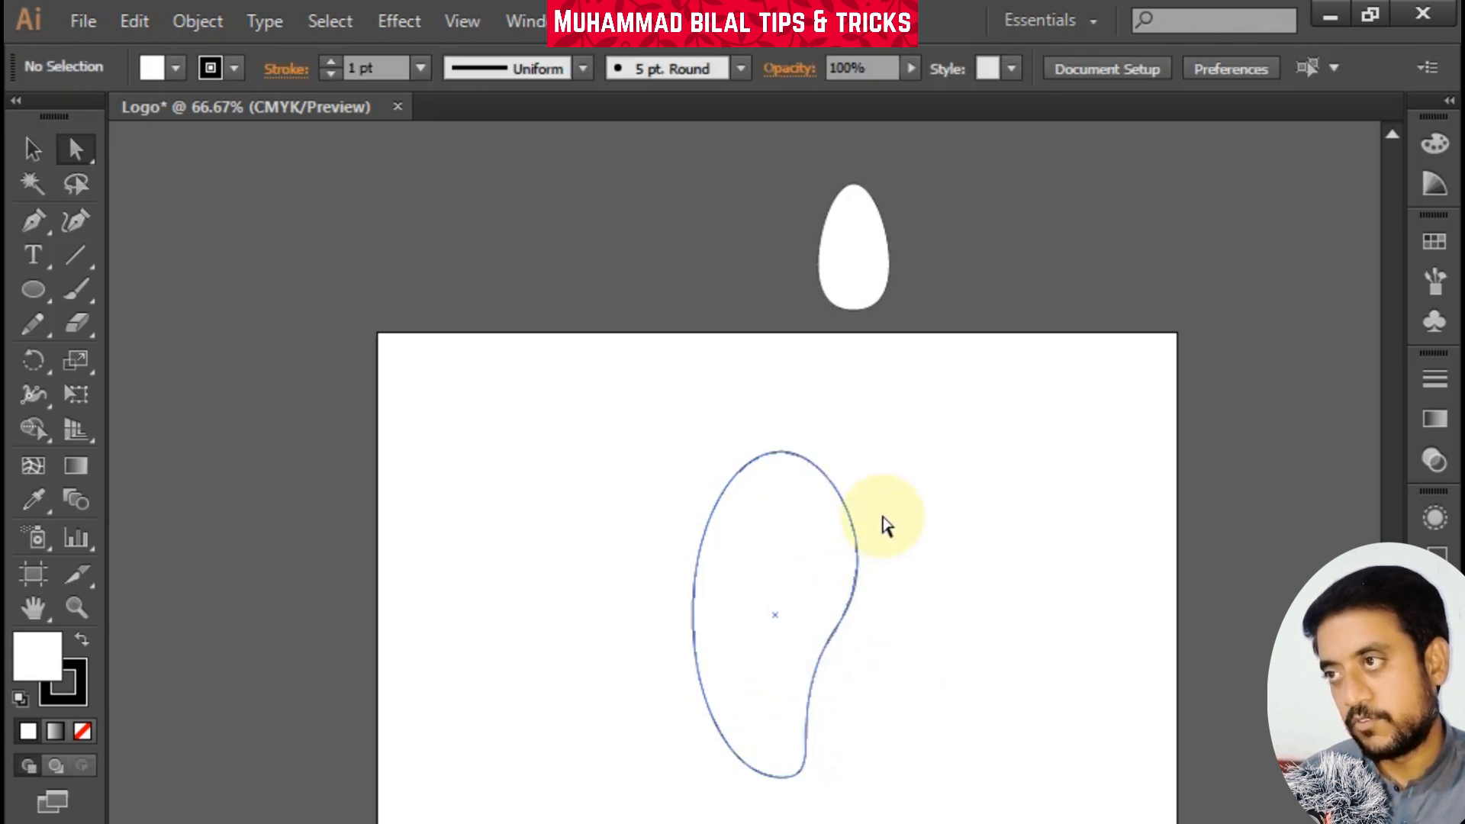
Draw a small narrow upright ellipse in the empty area to the right of the bean shape
{"action": "left_click", "coordinate": [783, 569]}
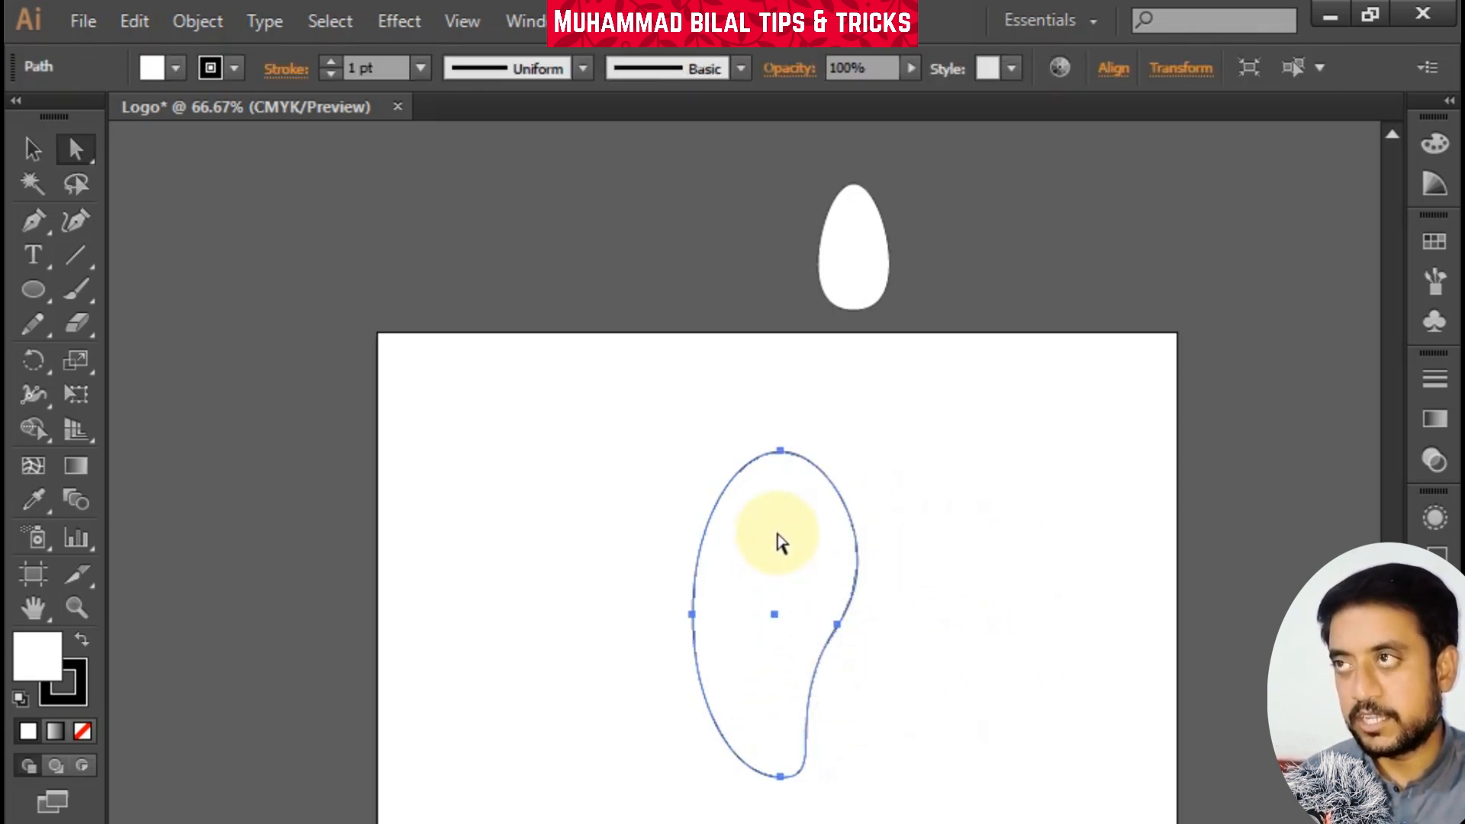
{"action": "left_click", "coordinate": [37, 293]}
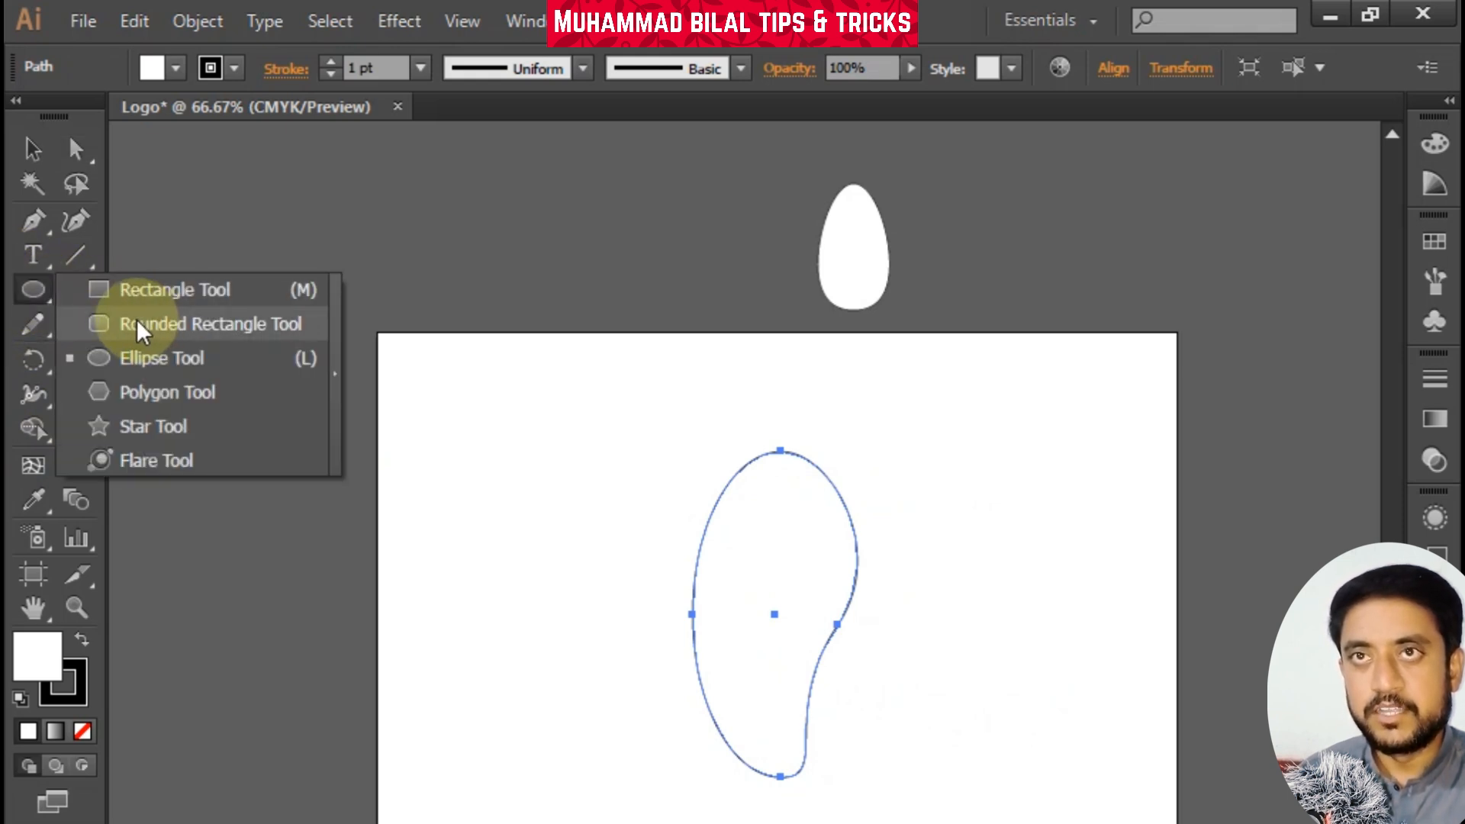
{"action": "left_click", "coordinate": [139, 350]}
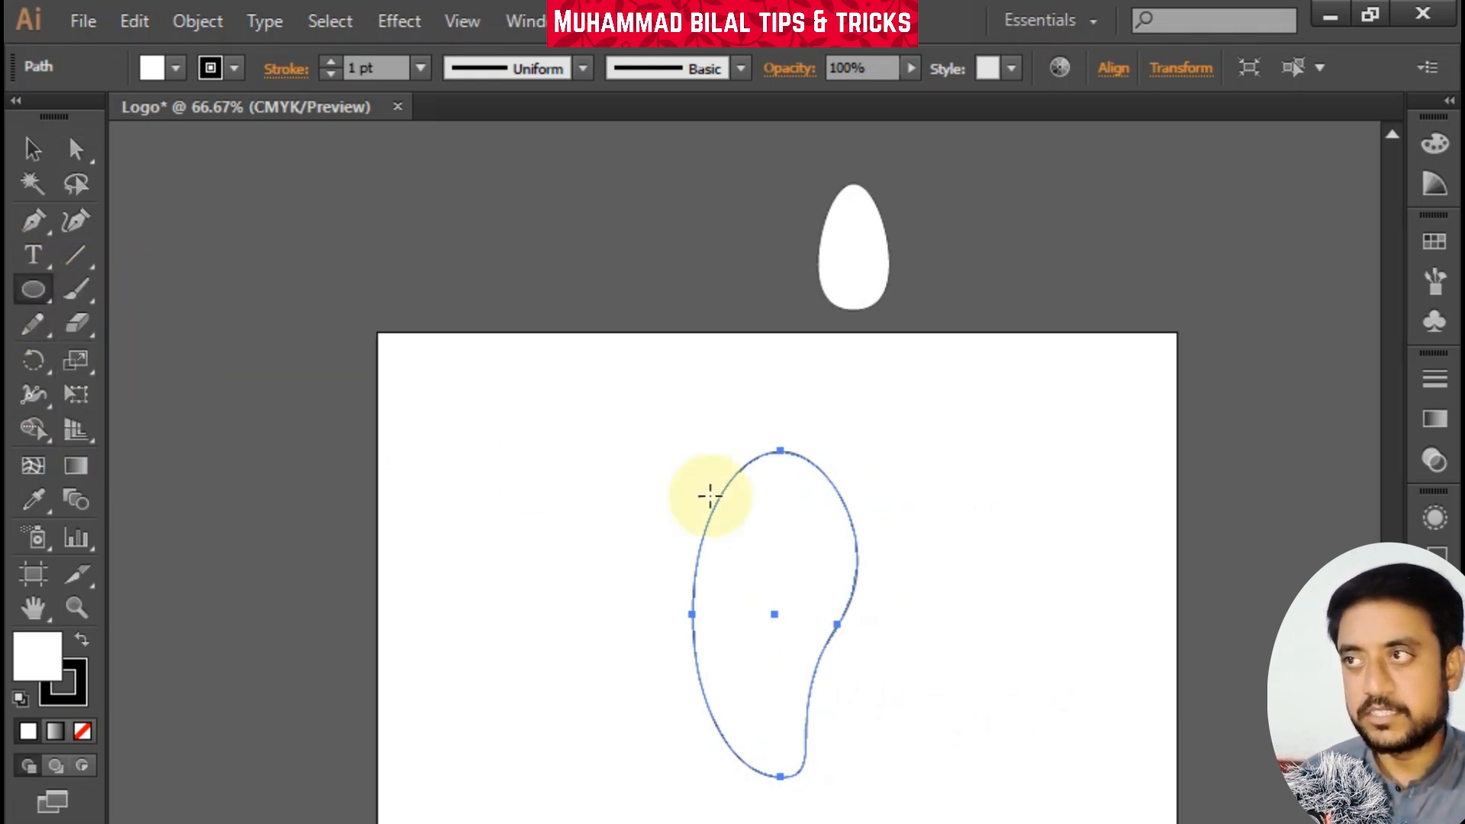
{"action": "left_click_drag", "start_coordinate": [979, 525], "coordinate": [1038, 690]}
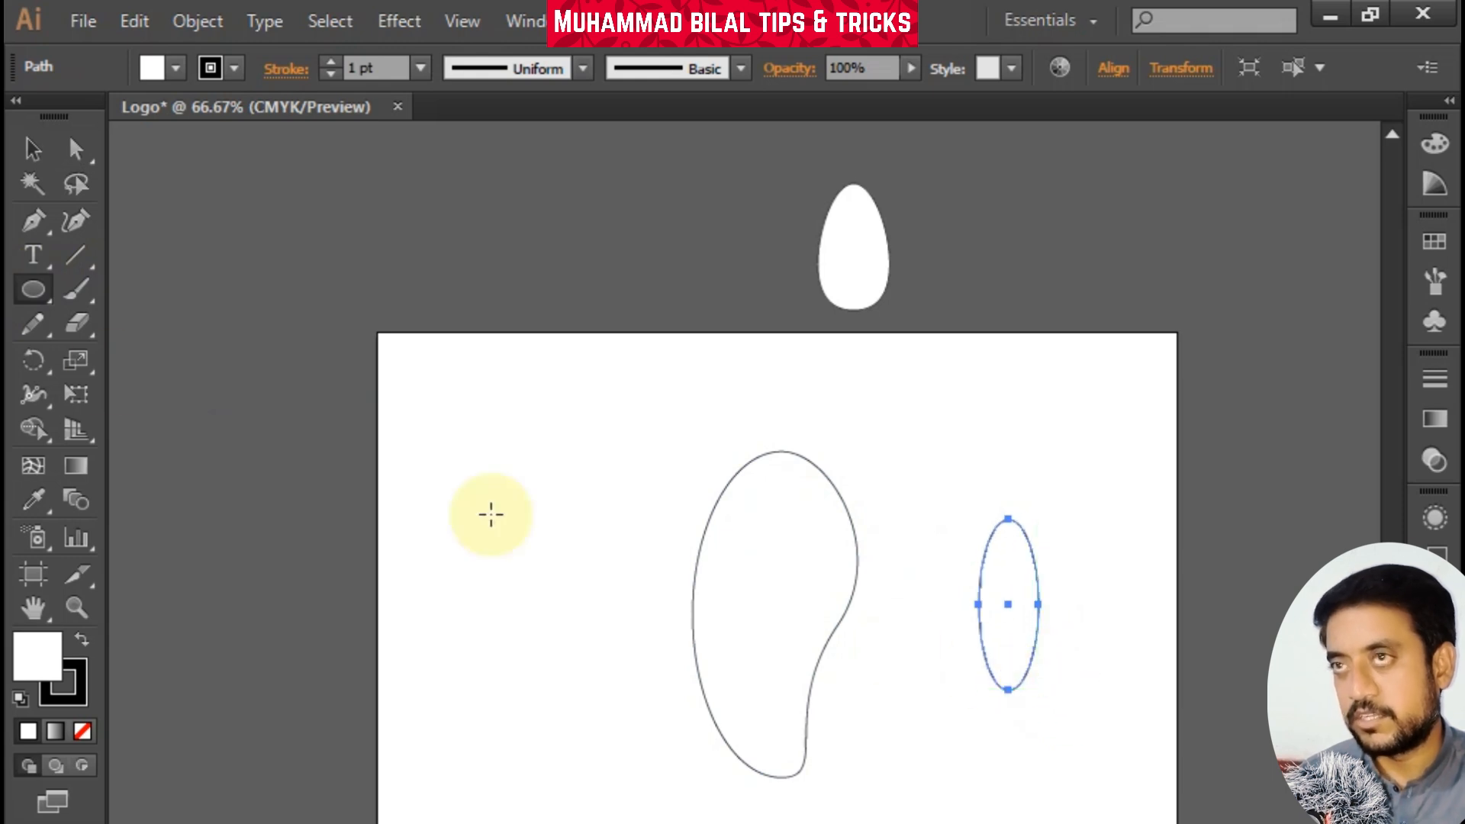
Convert the small ellipse's top and bottom anchor points to sharp corners with the Anchor Point tool to form a leaf
{"action": "left_click", "coordinate": [33, 222]}
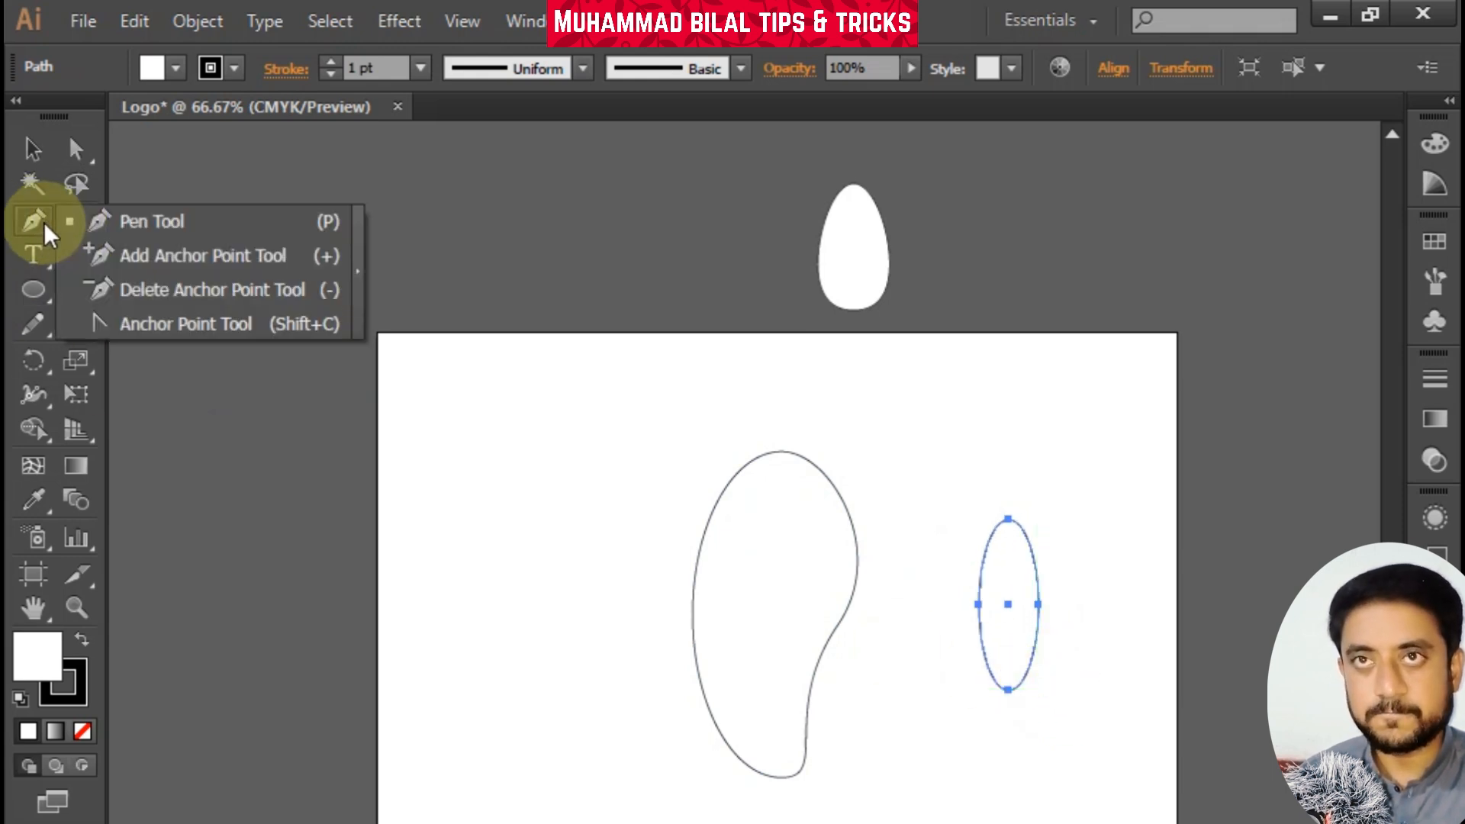
{"action": "left_click", "coordinate": [154, 323]}
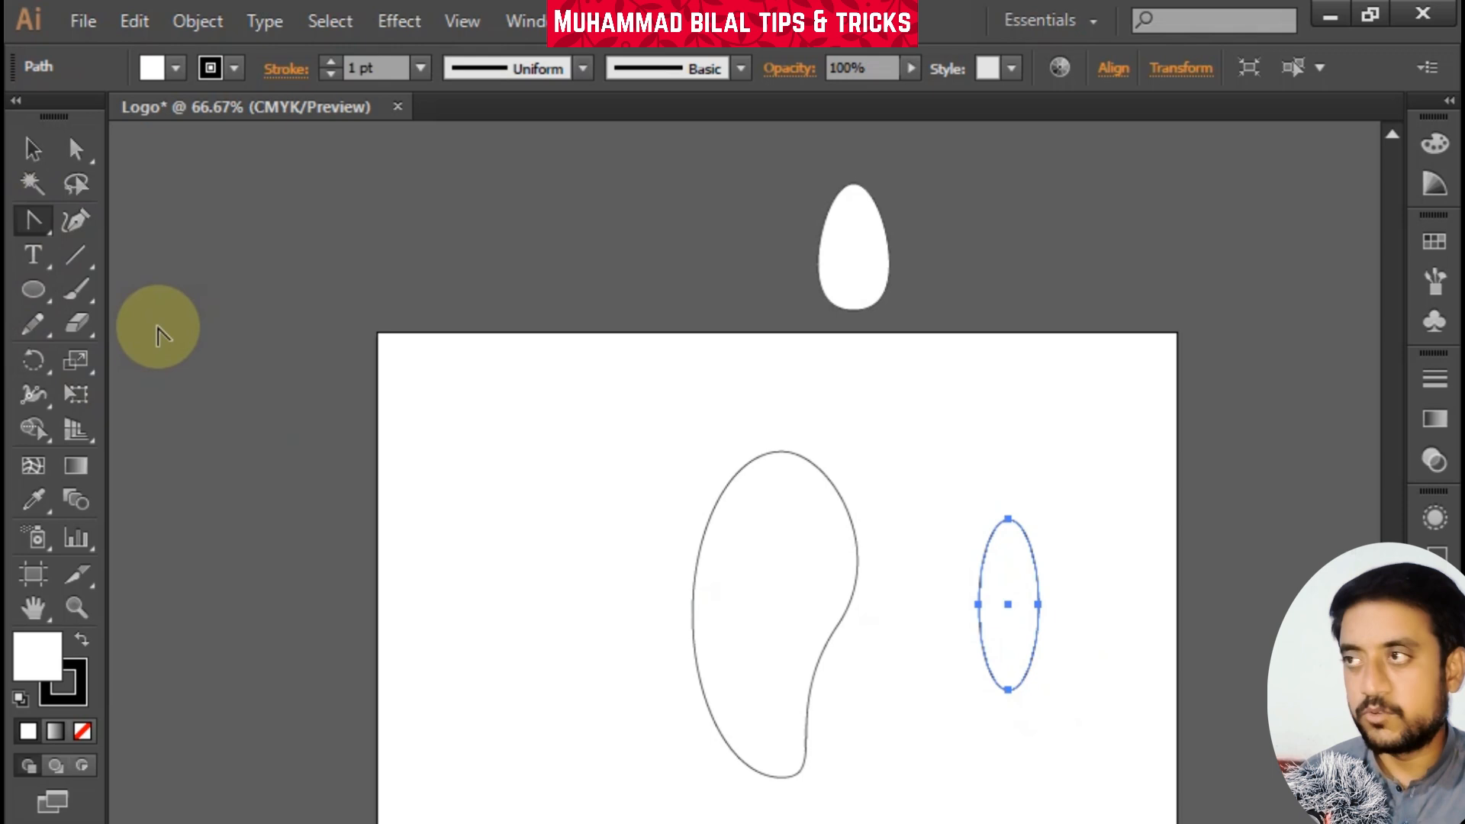
{"action": "left_click", "coordinate": [1009, 522]}
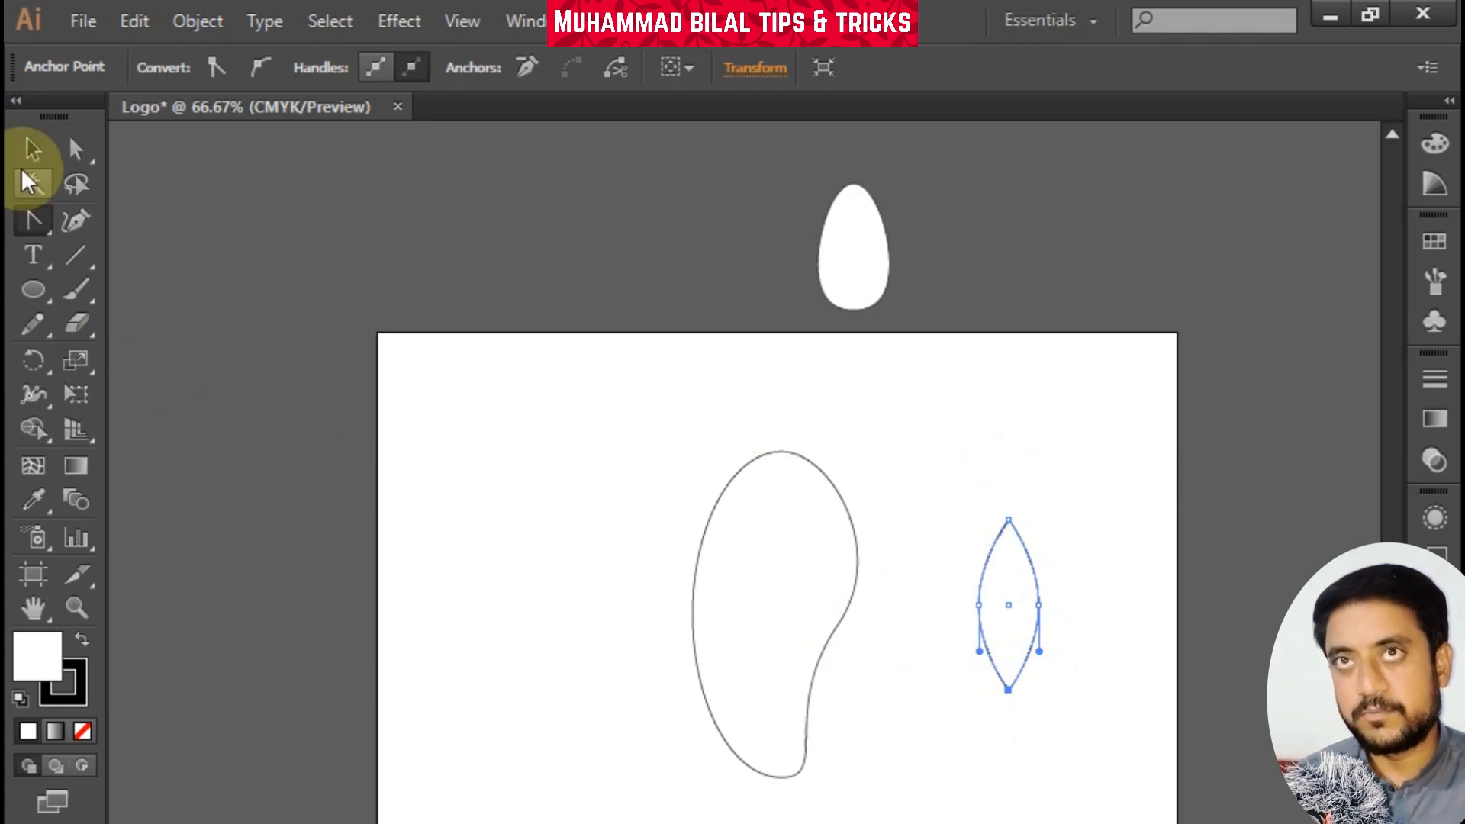
Scale the leaf down to about half its size and place it tilted inside the bean shape's upper-right edge
{"action": "left_click", "coordinate": [32, 149]}
{"action": "left_click_drag", "start_coordinate": [1040, 522], "coordinate": [1011, 603]}
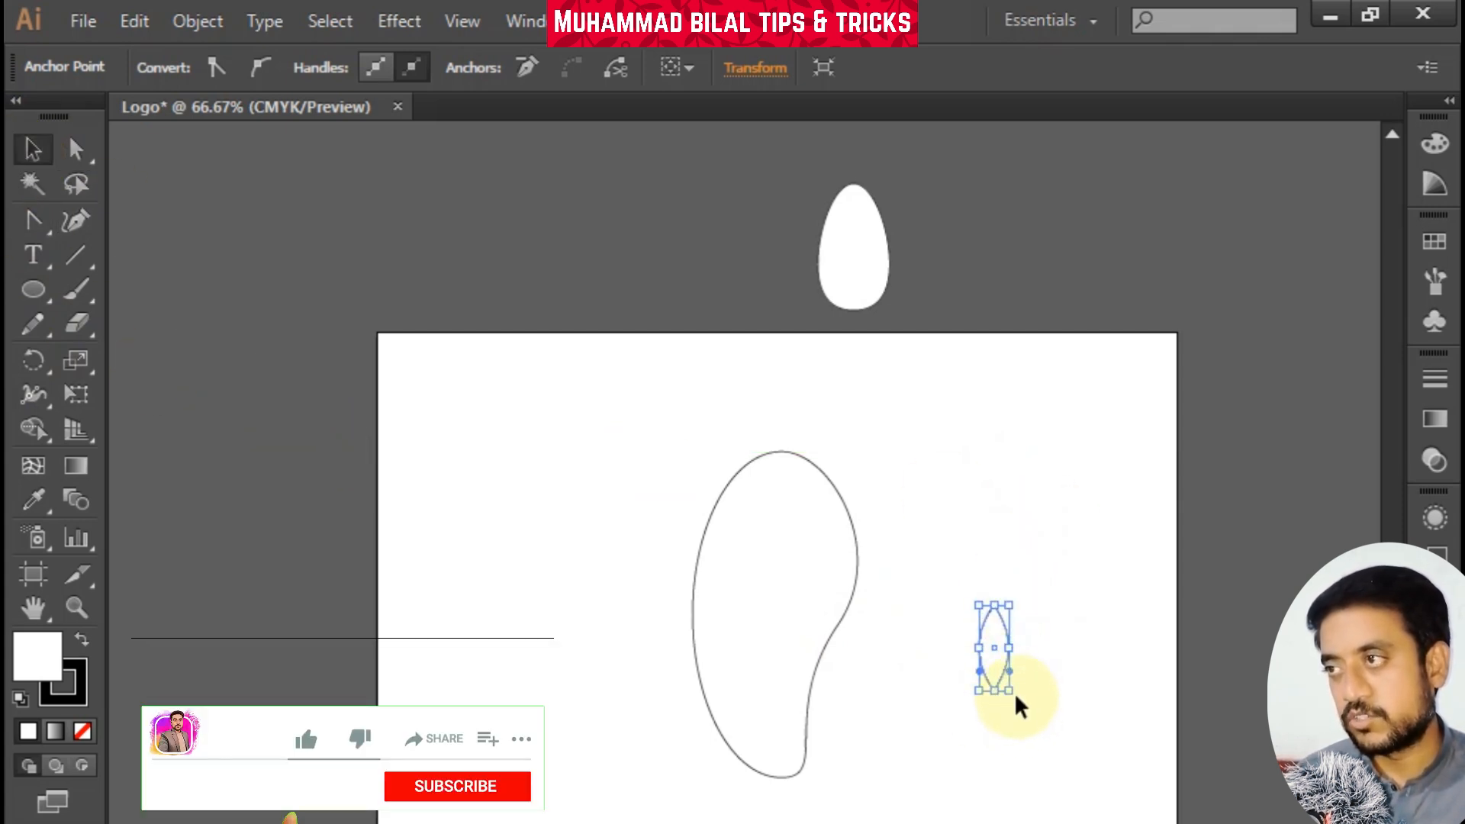
{"action": "left_click_drag", "start_coordinate": [1023, 700], "coordinate": [965, 584]}
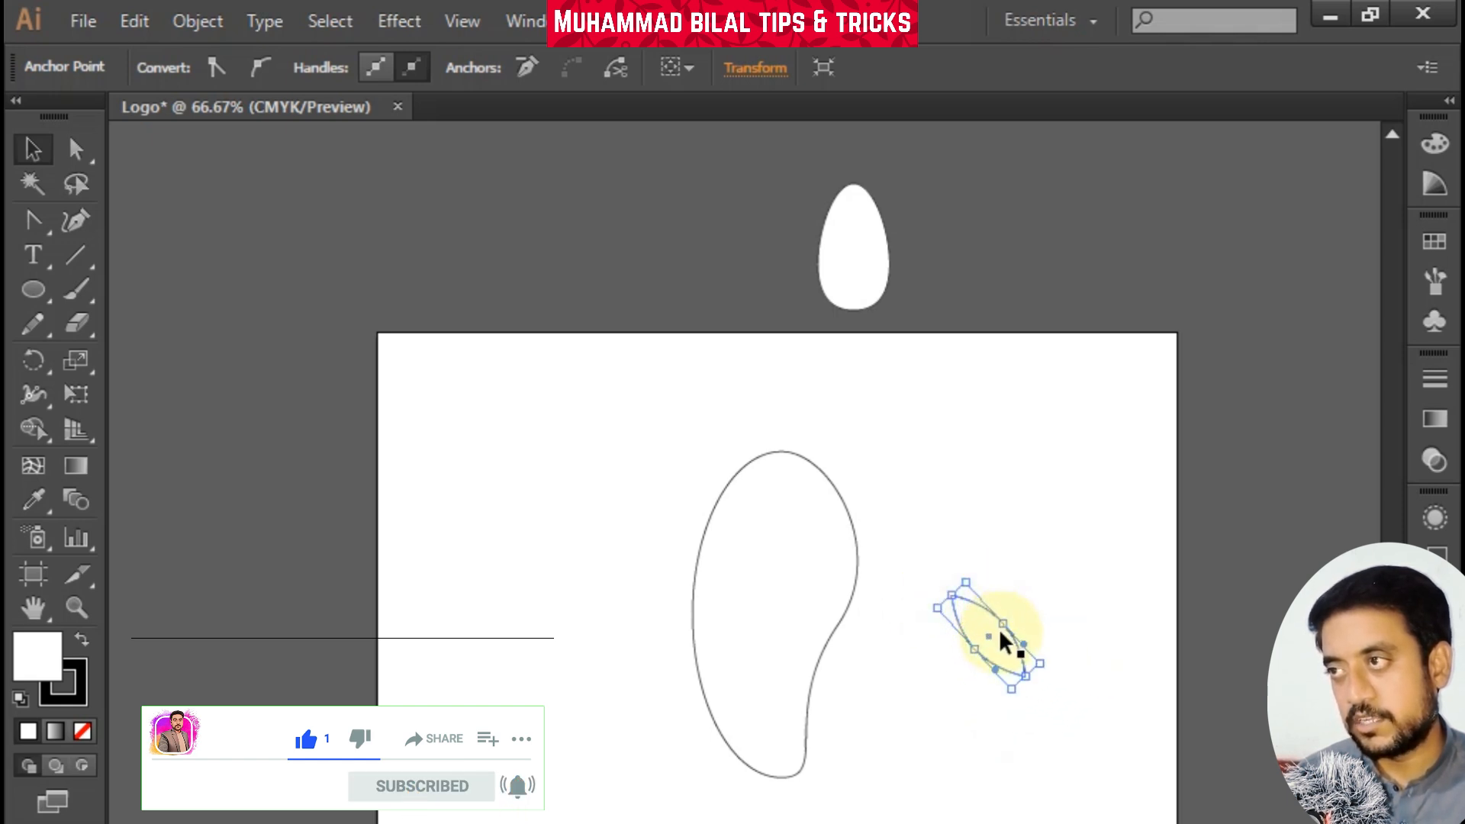
{"action": "left_click_drag", "start_coordinate": [999, 632], "coordinate": [821, 502]}
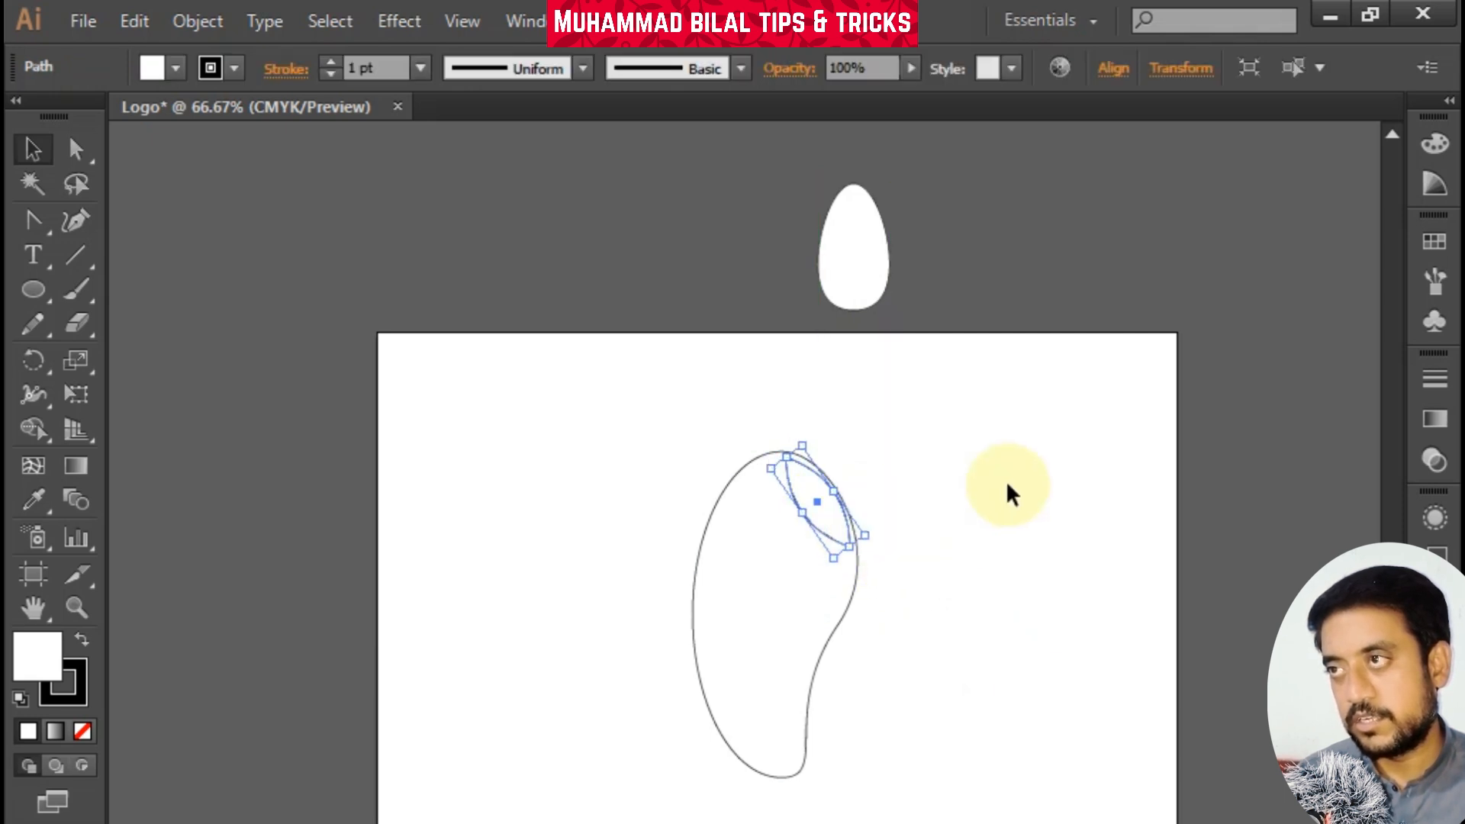
Scale the bean and its leaf down together to about half size and move them above the artboard beside the egg
{"action": "left_click", "coordinate": [1005, 479]}
{"action": "left_click_drag", "start_coordinate": [588, 381], "coordinate": [932, 810]}
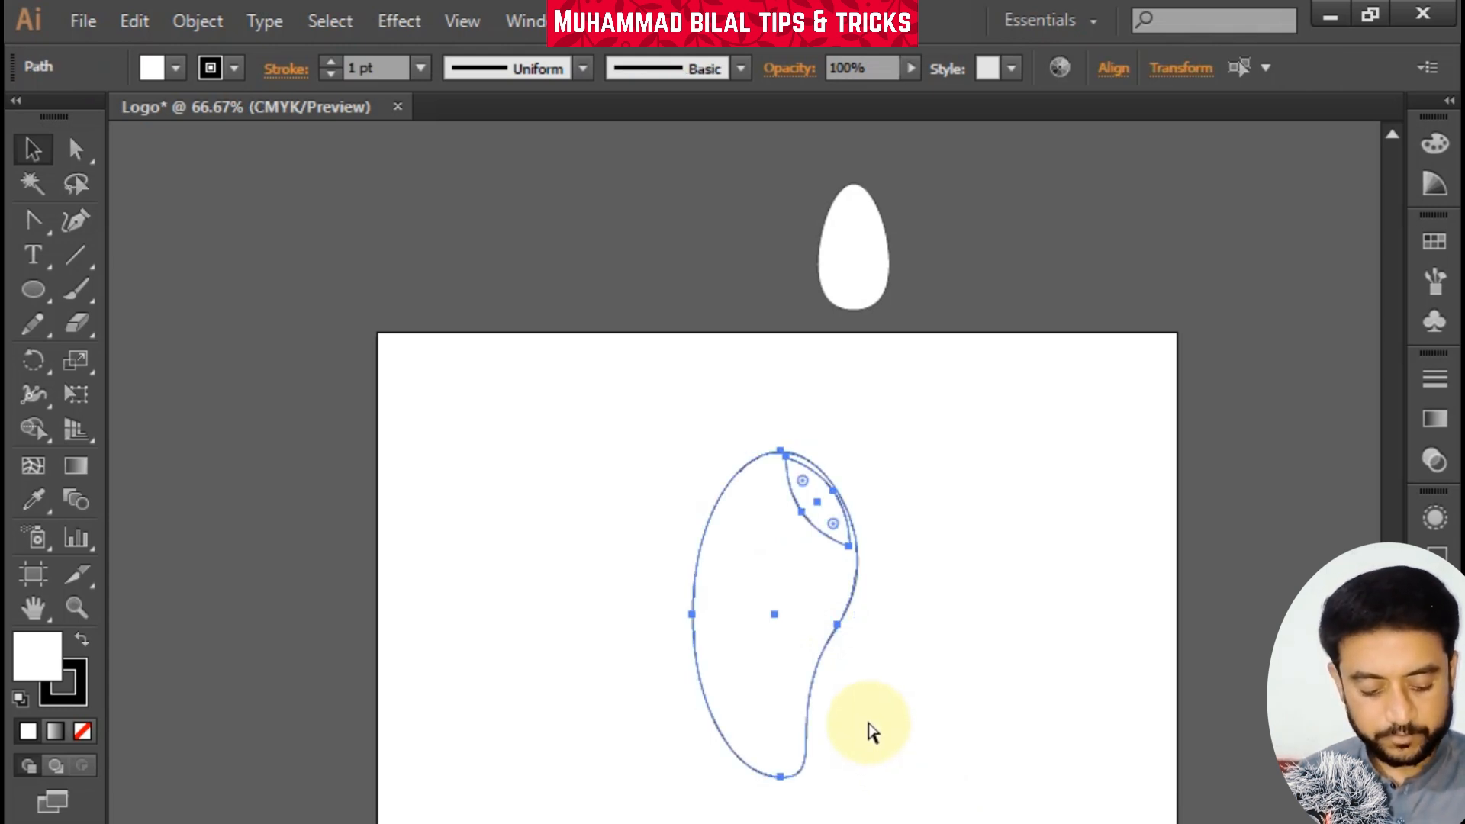
{"action": "left_click", "coordinate": [832, 482]}
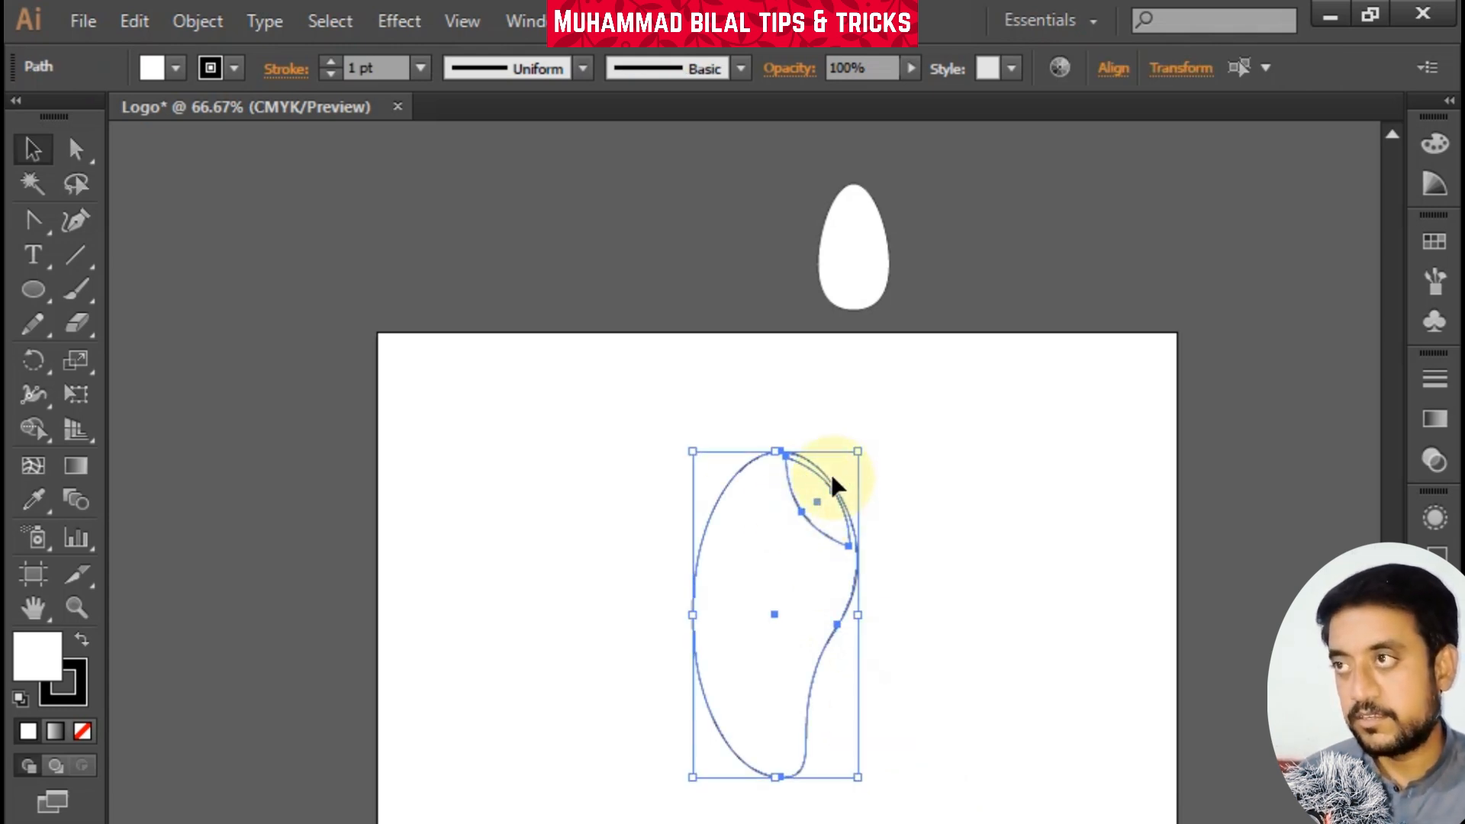
{"action": "left_click_drag", "start_coordinate": [857, 450], "coordinate": [734, 233]}
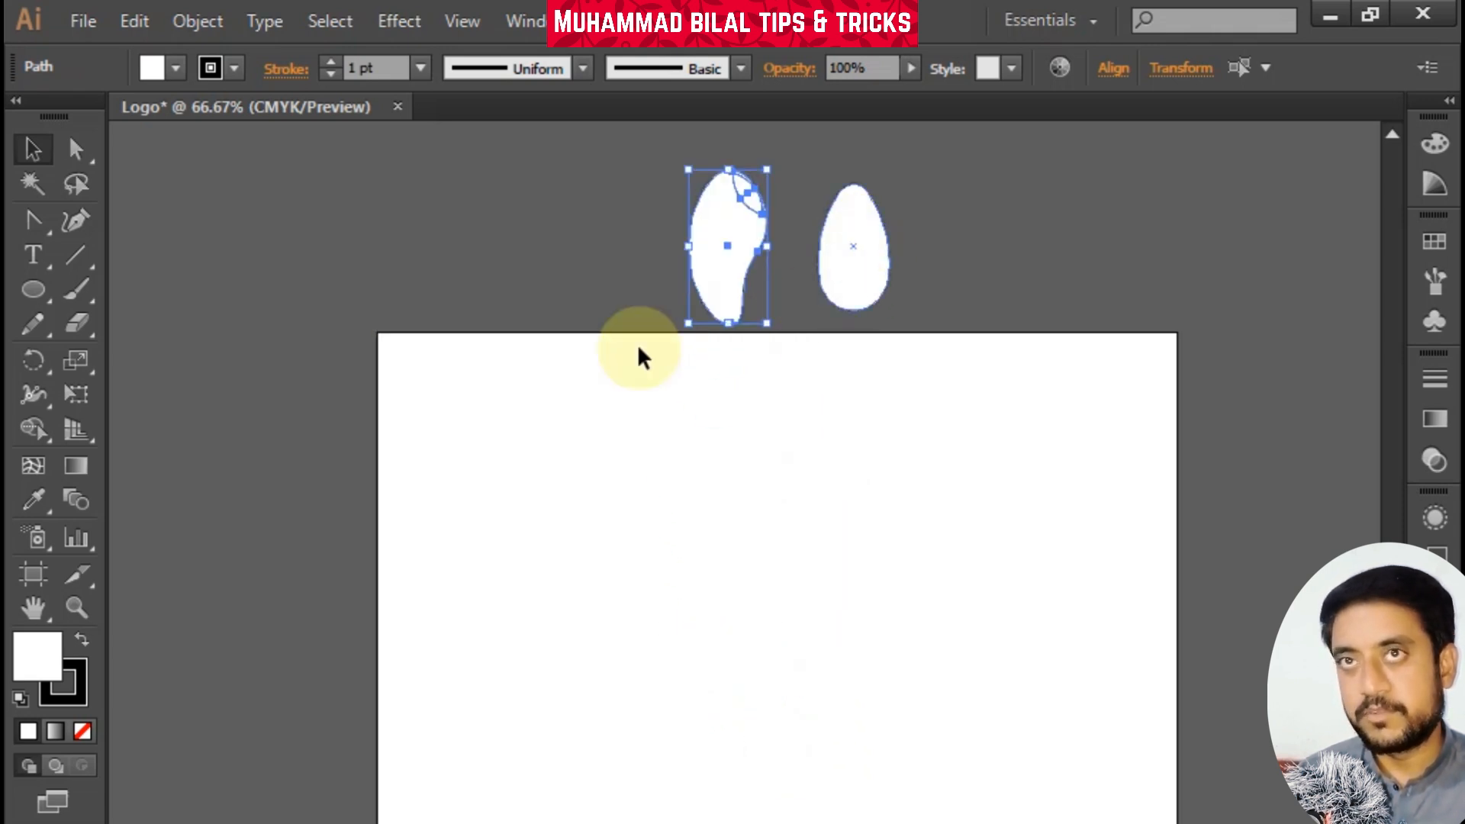
Draw a narrow upright ellipse, about twice as tall as wide, near the middle of the artboard
{"action": "left_click_drag", "start_coordinate": [33, 296], "coordinate": [134, 354]}
{"action": "left_click_drag", "start_coordinate": [765, 546], "coordinate": [830, 672]}
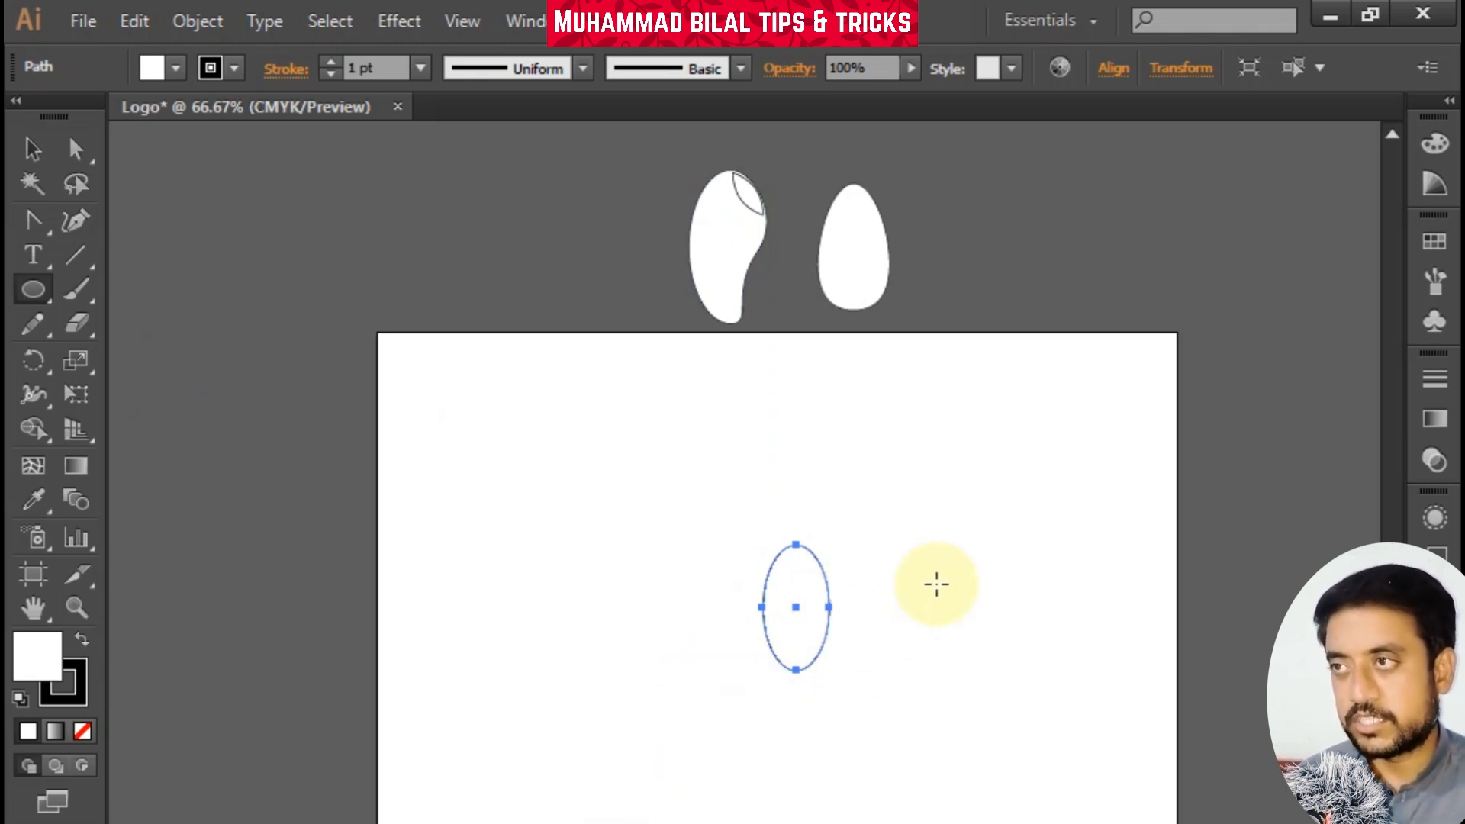
{"action": "left_click", "coordinate": [936, 584]}
{"action": "left_click", "coordinate": [872, 616]}
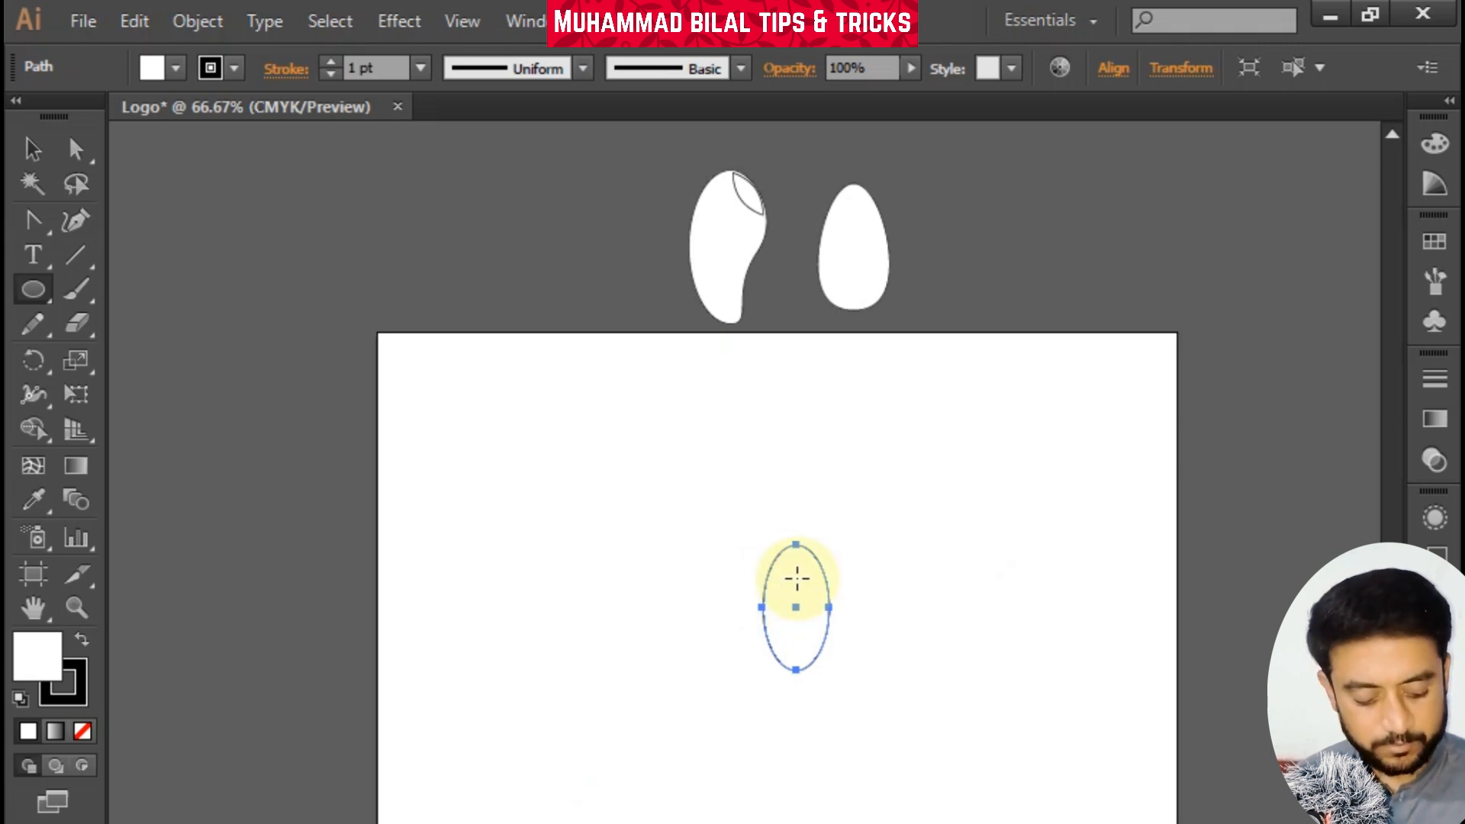
{"action": "key", "text": "ctrl+1"}
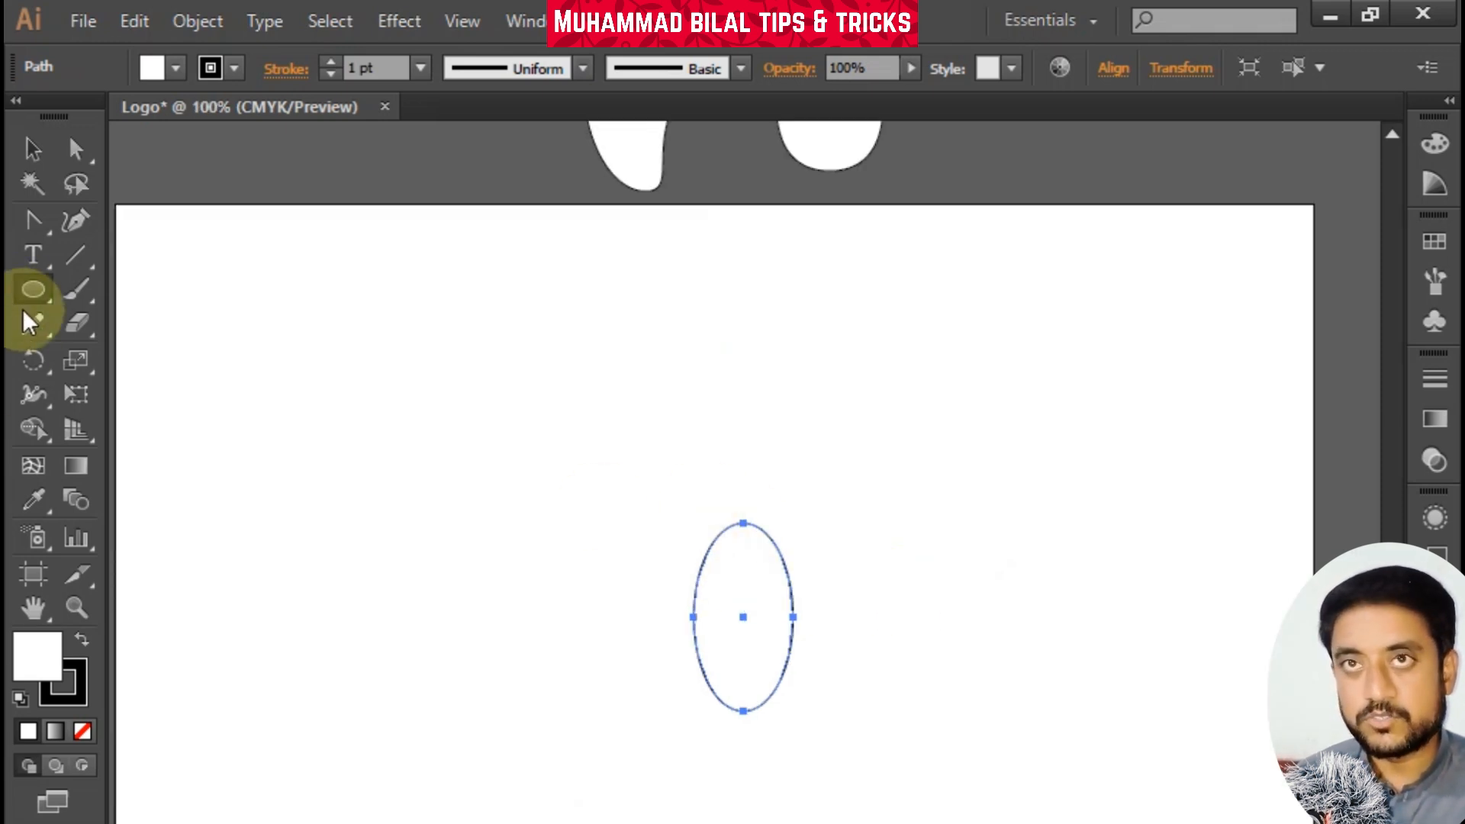
{"action": "scroll", "coordinate": [732, 535], "scroll_direction": "up", "scroll_amount": 2}
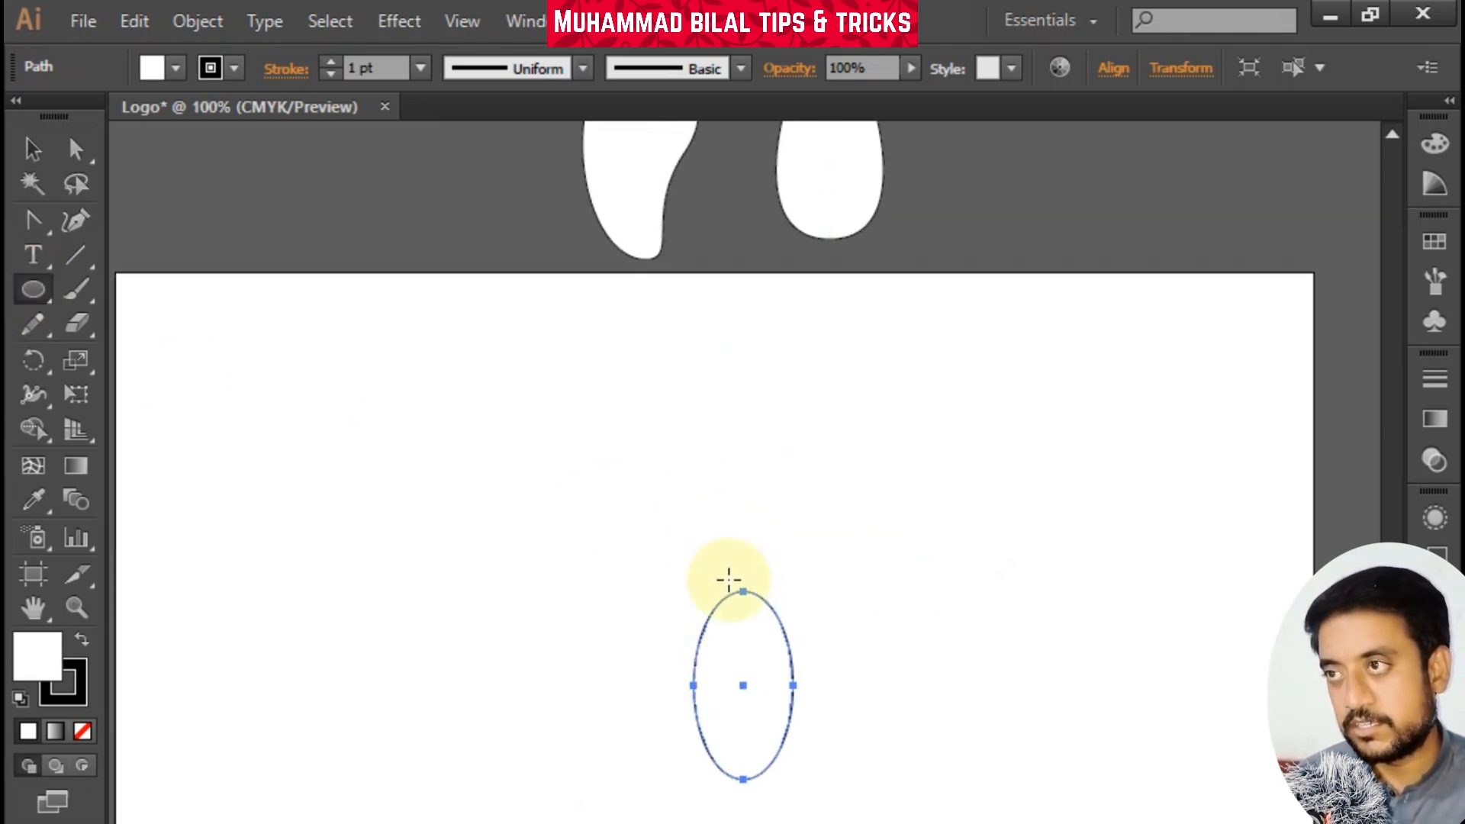
{"action": "scroll", "coordinate": [728, 580], "scroll_direction": "down", "scroll_amount": 2}
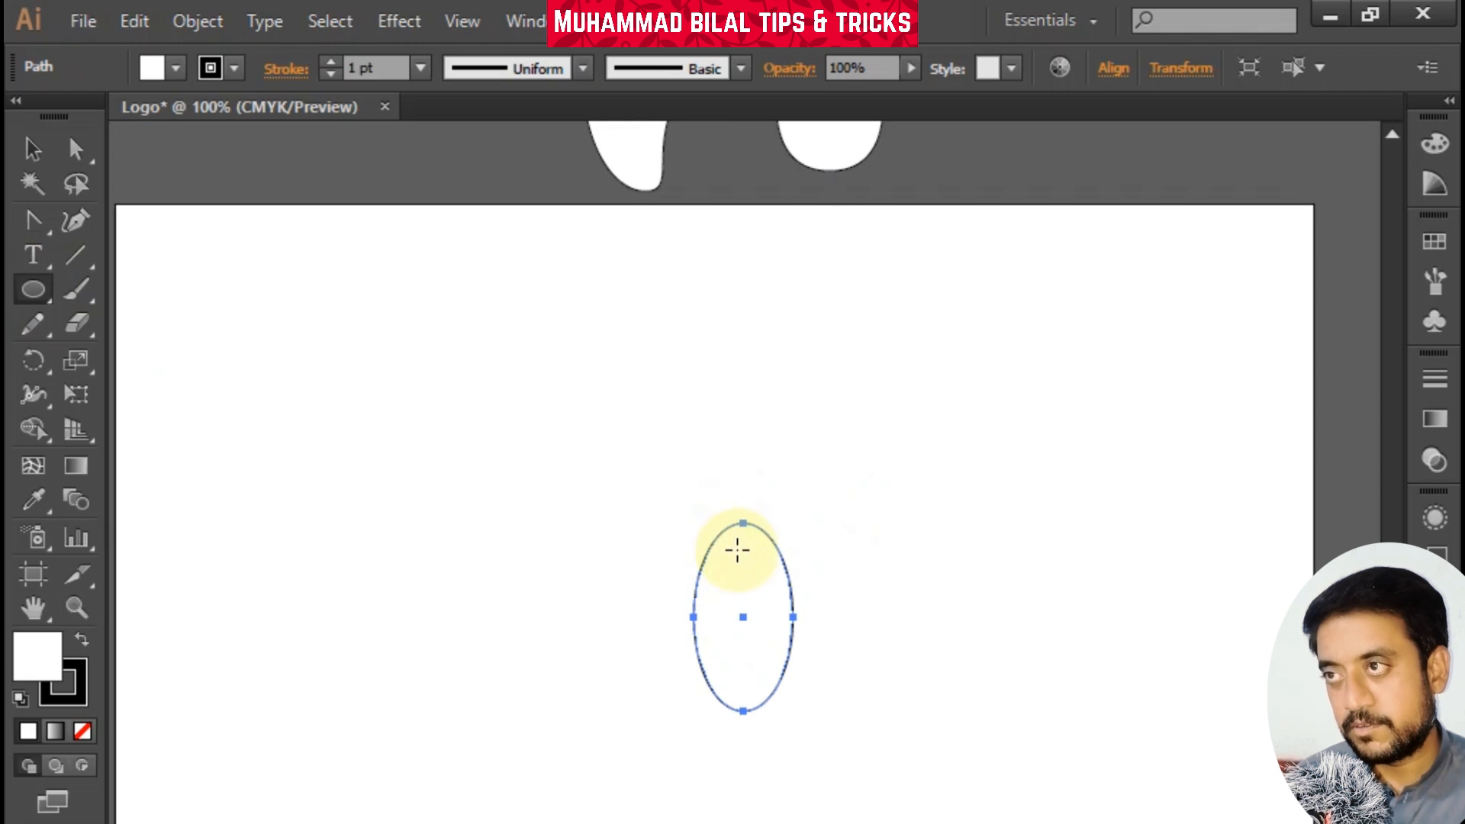
Draw a tiny circle inside the ellipse, just below its top edge
{"action": "left_click_drag", "start_coordinate": [737, 550], "coordinate": [745, 546]}
{"action": "left_click", "coordinate": [856, 481]}
{"action": "left_click", "coordinate": [883, 488]}
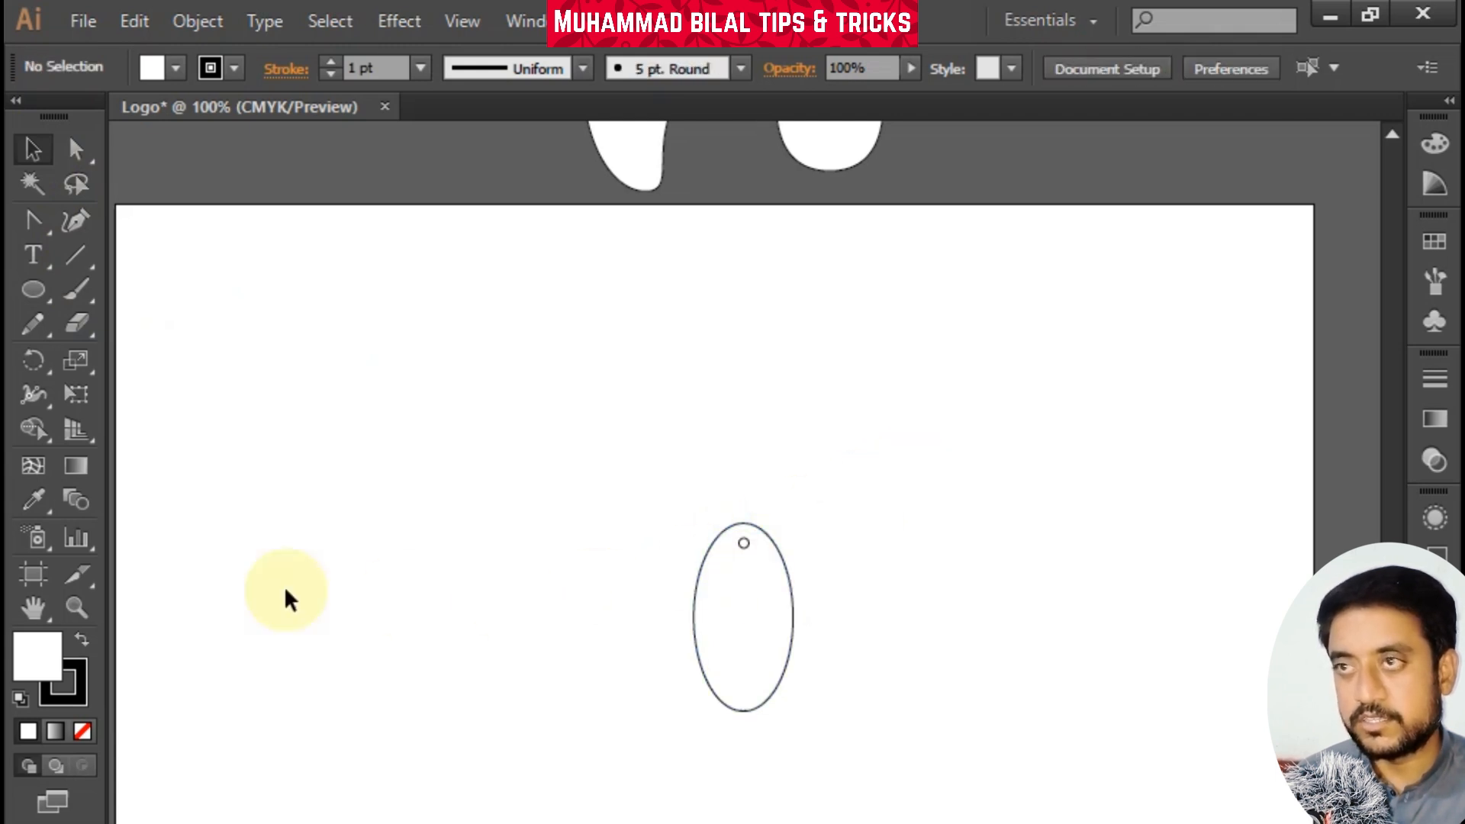
Set the fill colour to black with no object selected
{"action": "double_click", "coordinate": [40, 651]}
{"action": "mouse_move", "coordinate": [213, 300]}
{"action": "left_mouse_down"}
{"action": "mouse_move", "coordinate": [89, 481]}
{"action": "mouse_move", "coordinate": [91, 536]}
{"action": "left_mouse_up"}
{"action": "left_click", "coordinate": [757, 193]}
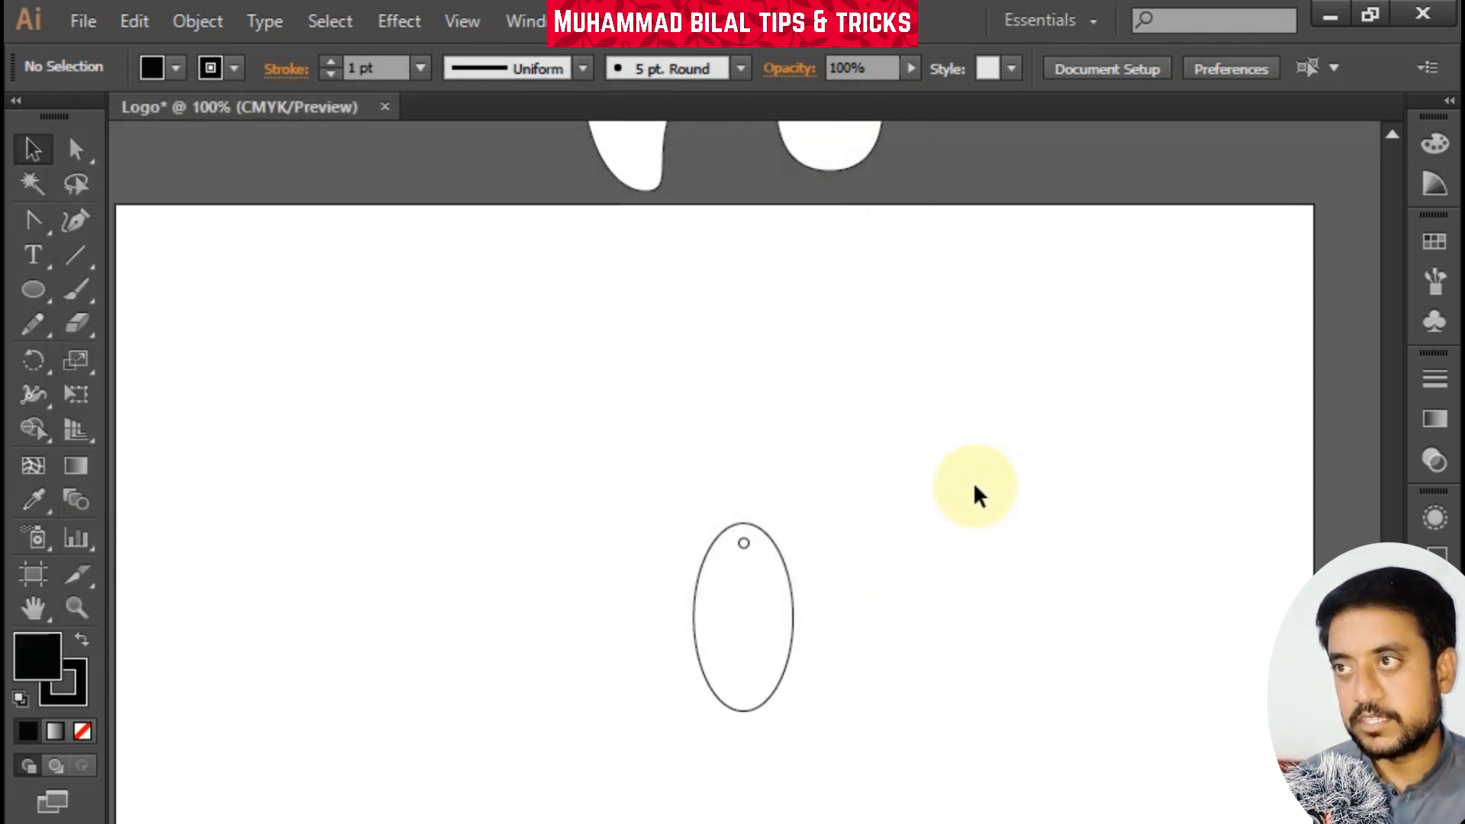
Fill the tiny circle inside the ellipse with black
{"action": "left_click", "coordinate": [744, 543]}
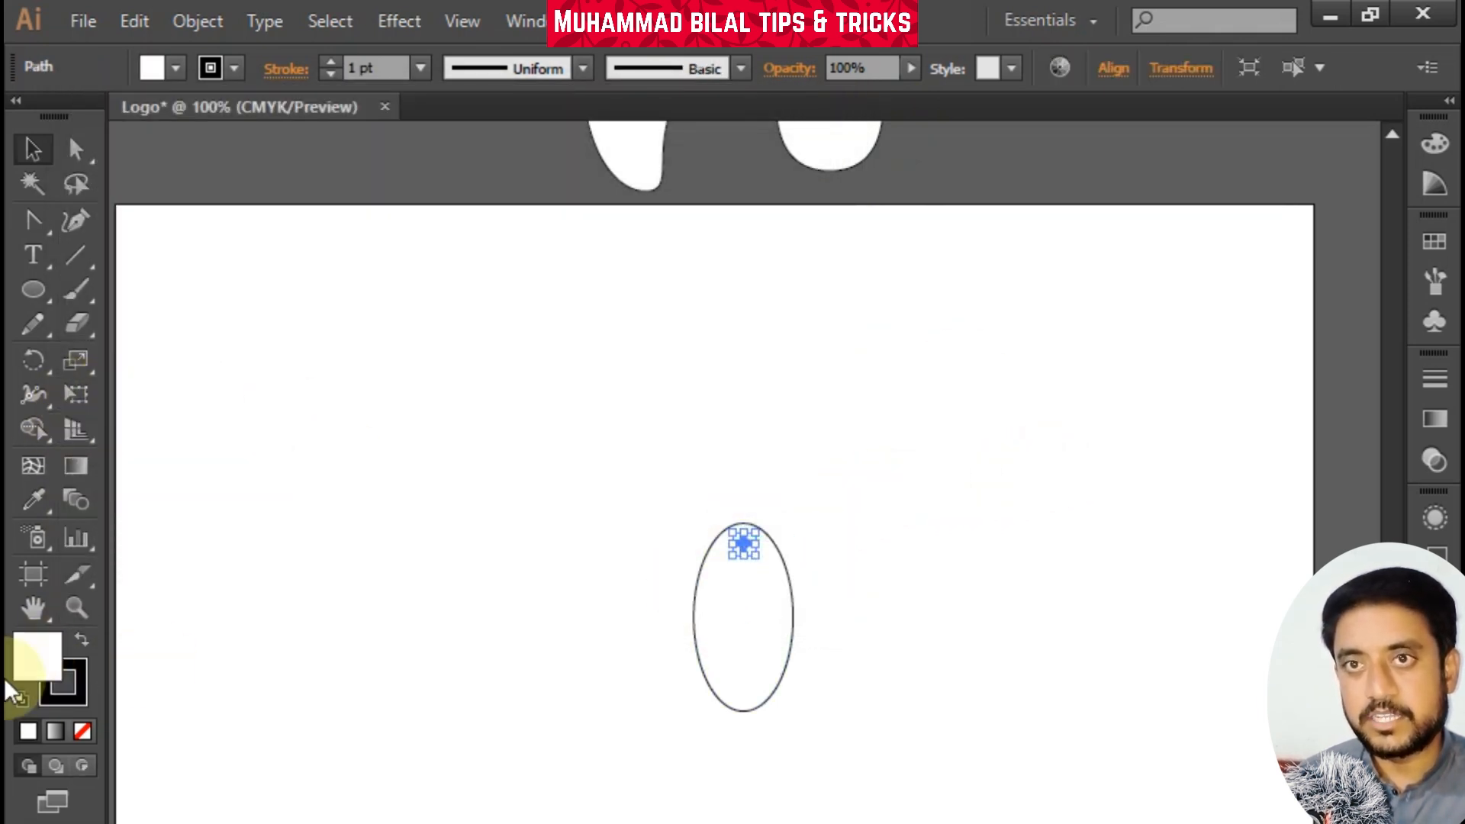
{"action": "double_click", "coordinate": [36, 648]}
{"action": "left_click_drag", "start_coordinate": [255, 337], "coordinate": [425, 532]}
{"action": "left_click", "coordinate": [775, 192]}
{"action": "left_click", "coordinate": [822, 513]}
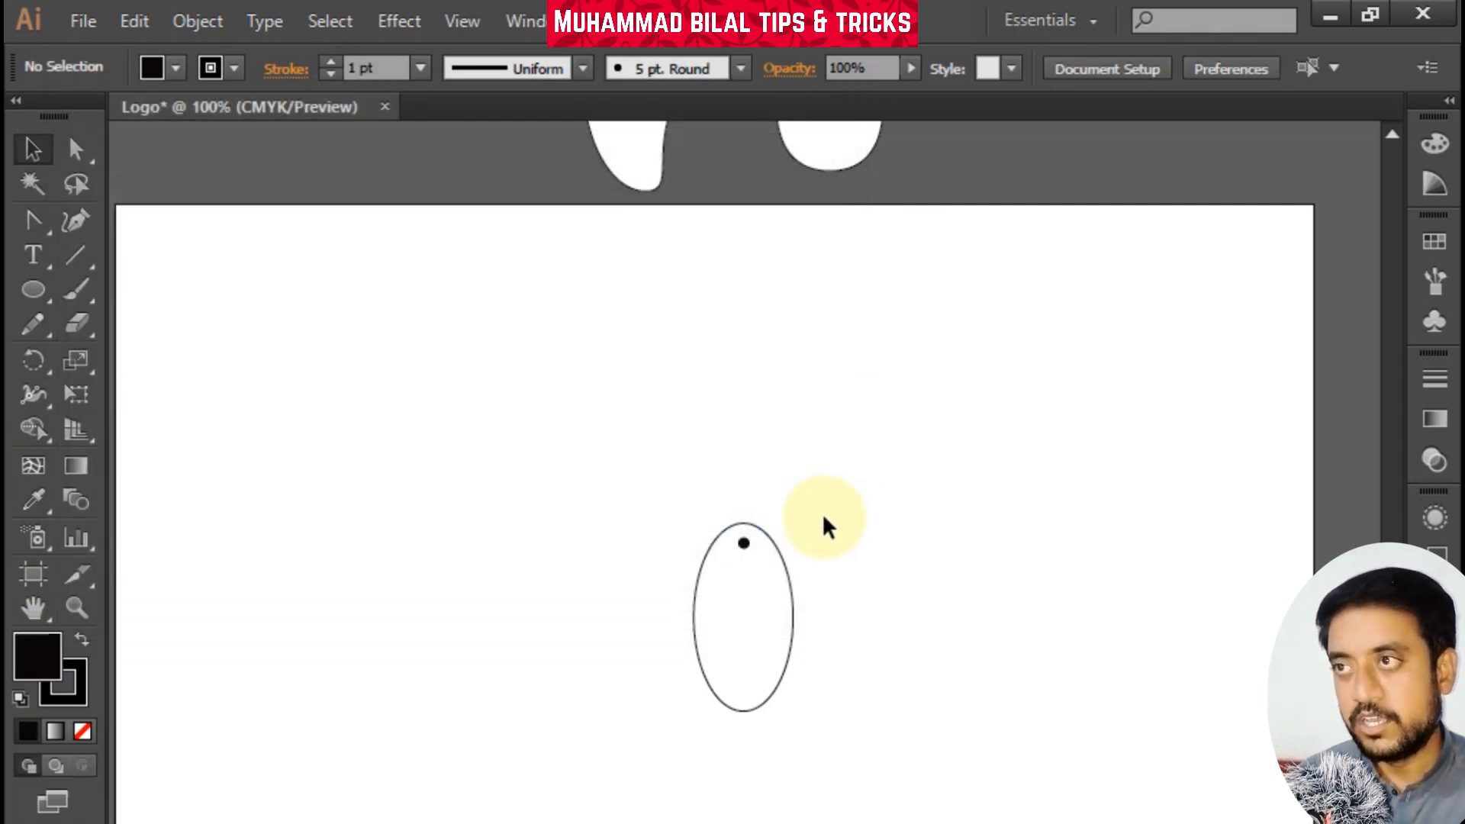
Draw a short open arc from the black dot up and right past the ellipse's top edge with the Arc tool
{"action": "left_click", "coordinate": [80, 264]}
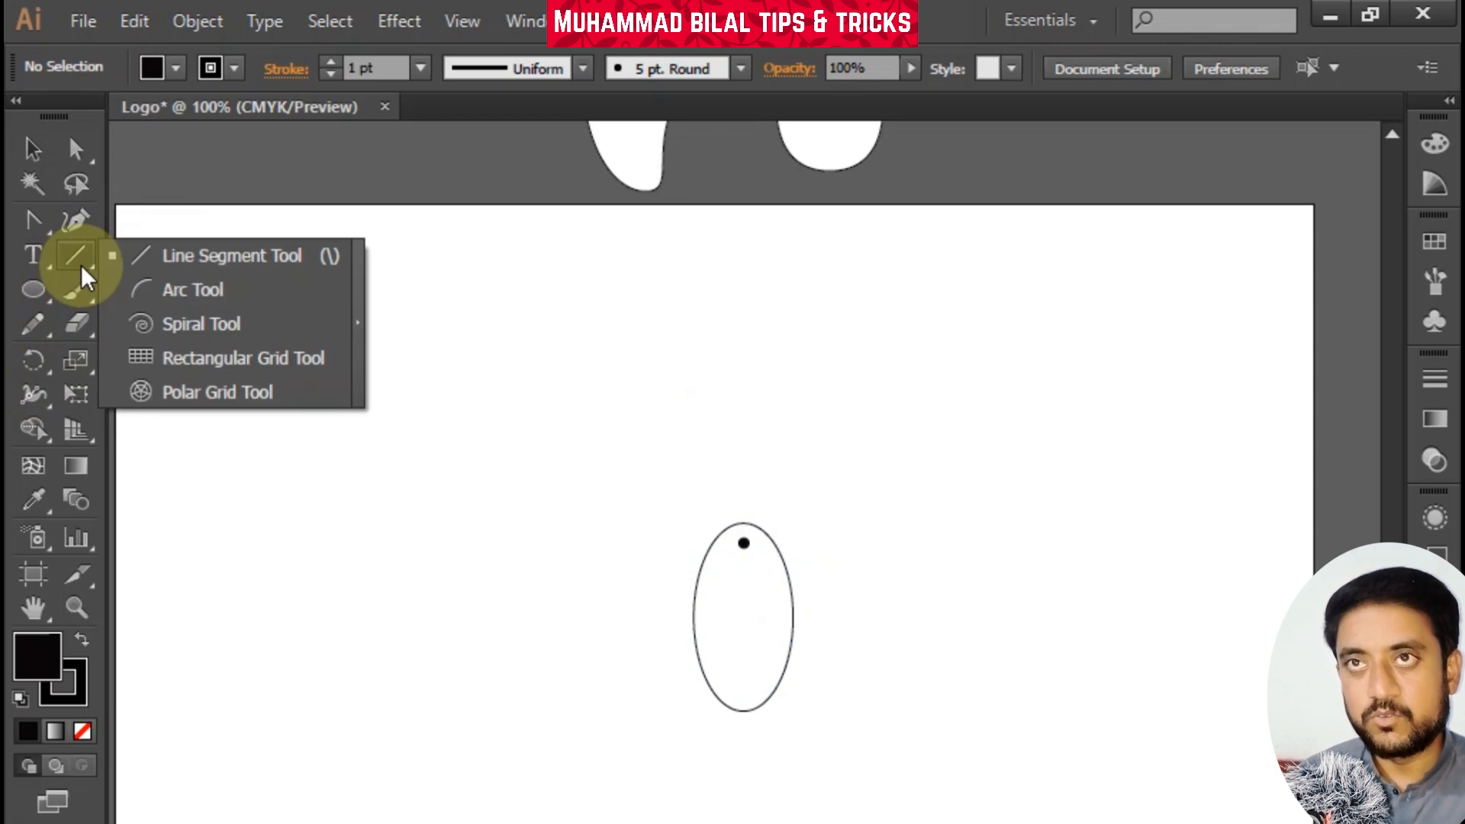
{"action": "left_click", "coordinate": [157, 289]}
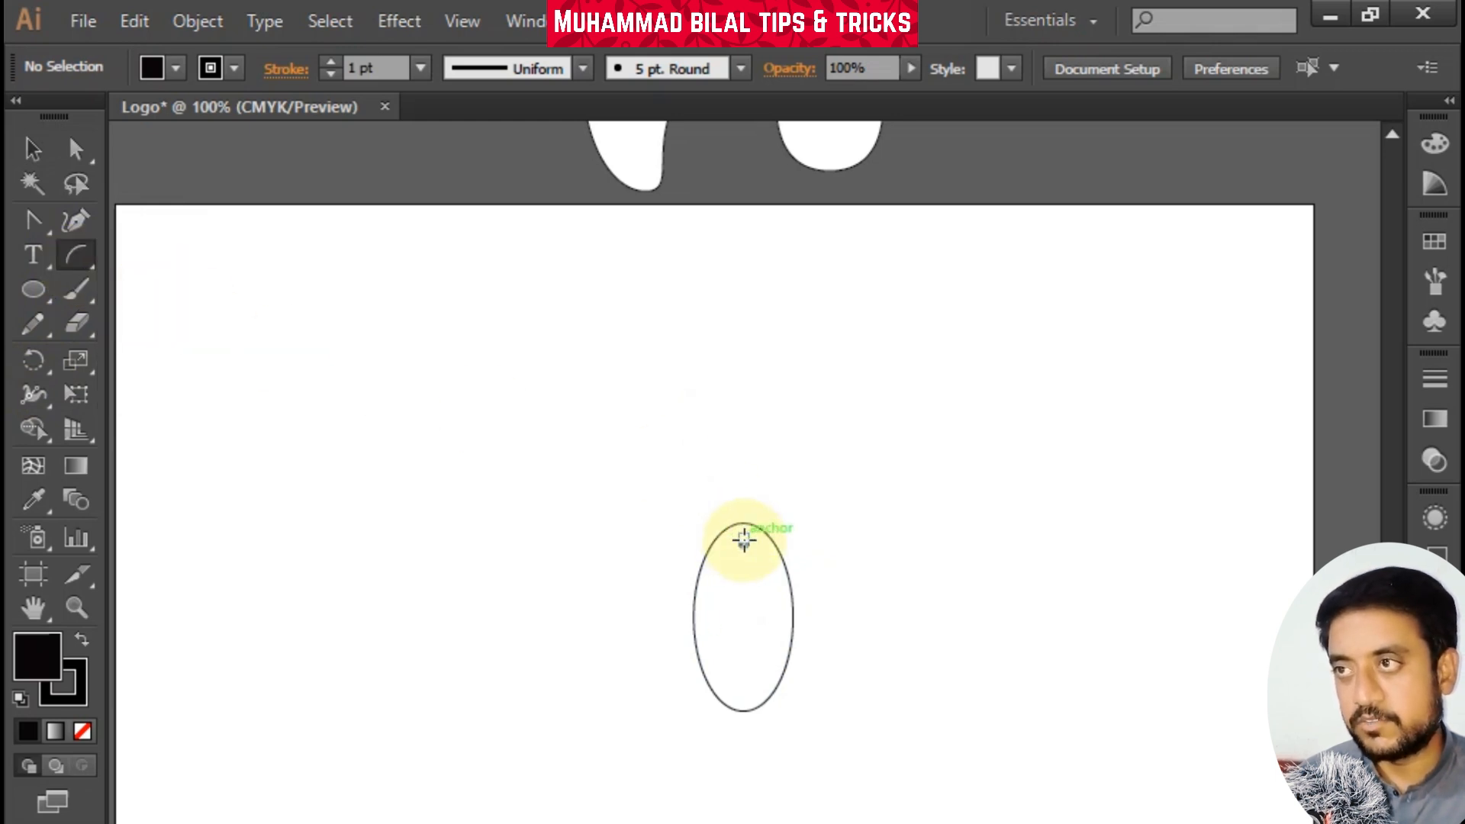
{"action": "left_click_drag", "start_coordinate": [744, 540], "coordinate": [776, 493]}
{"action": "left_click", "coordinate": [592, 533]}
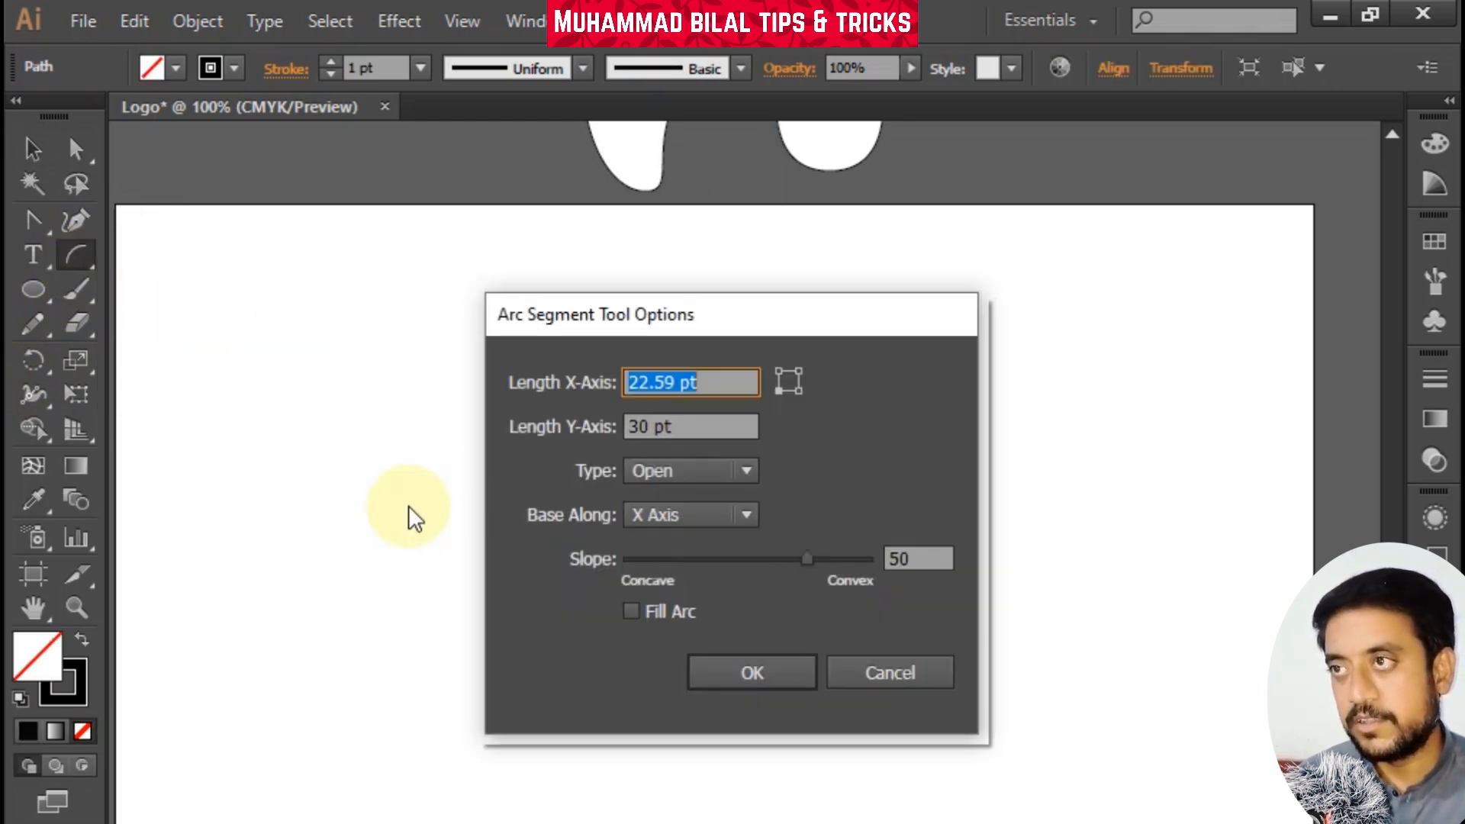
{"action": "left_click", "coordinate": [890, 674]}
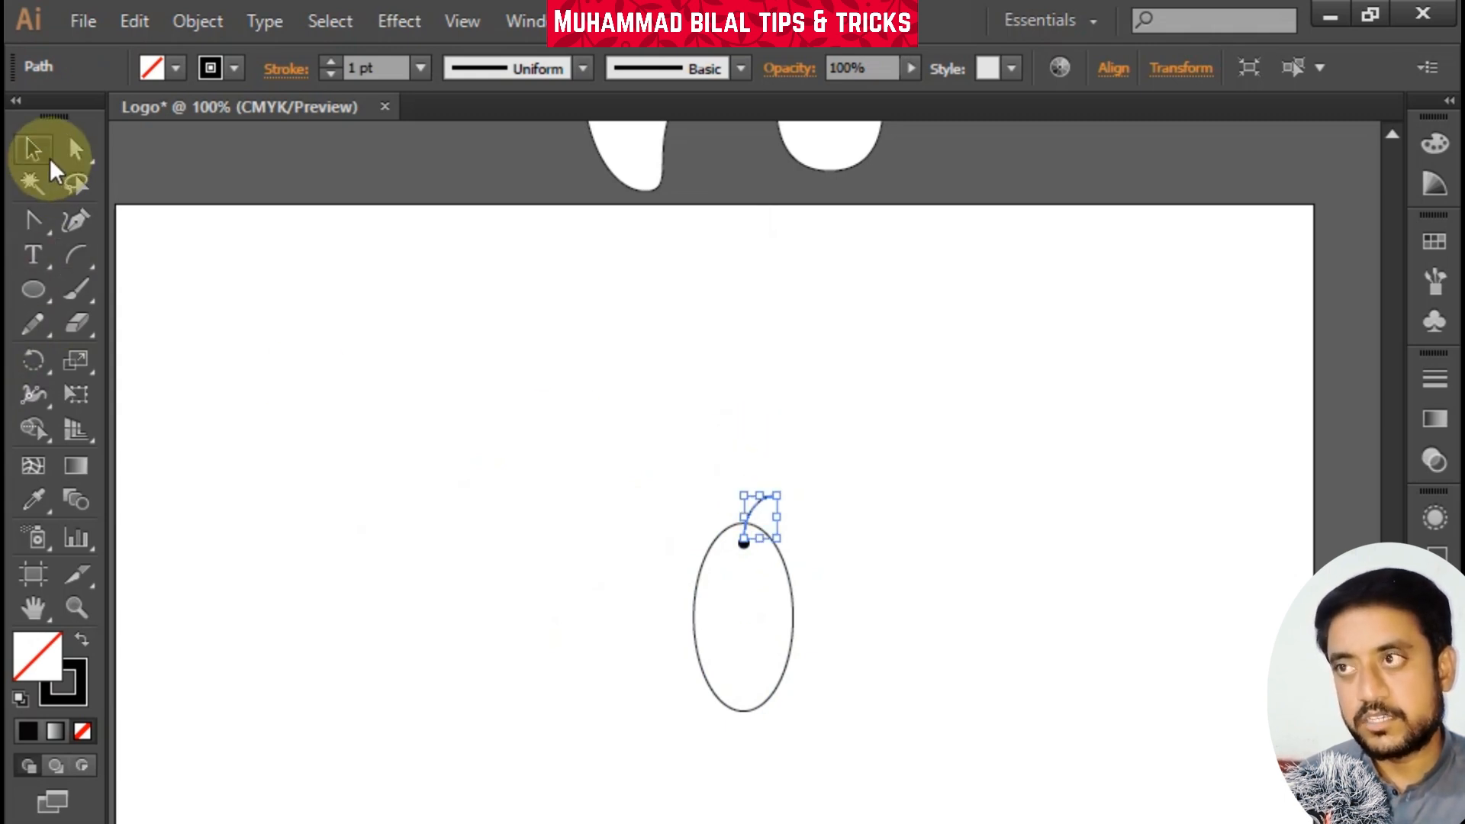
Tilt the arc slightly counterclockwise and scale it down to about half its size
{"action": "left_click_drag", "start_coordinate": [775, 491], "coordinate": [749, 499]}
{"action": "left_click", "coordinate": [852, 471]}
{"action": "scroll", "coordinate": [744, 540], "scroll_direction": "up", "scroll_amount": 3}
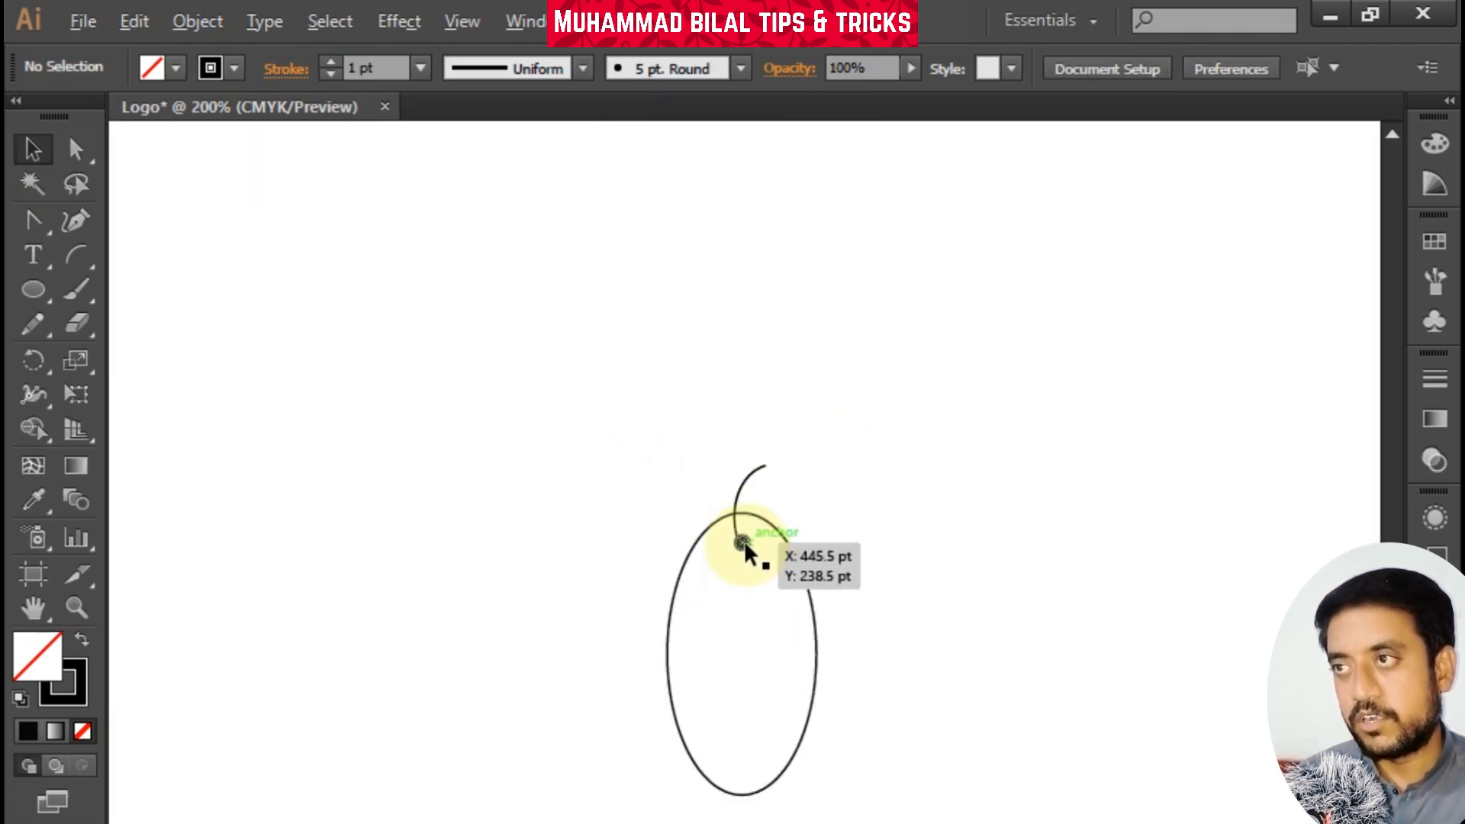
{"action": "scroll", "coordinate": [740, 478], "scroll_direction": "up", "scroll_amount": 3}
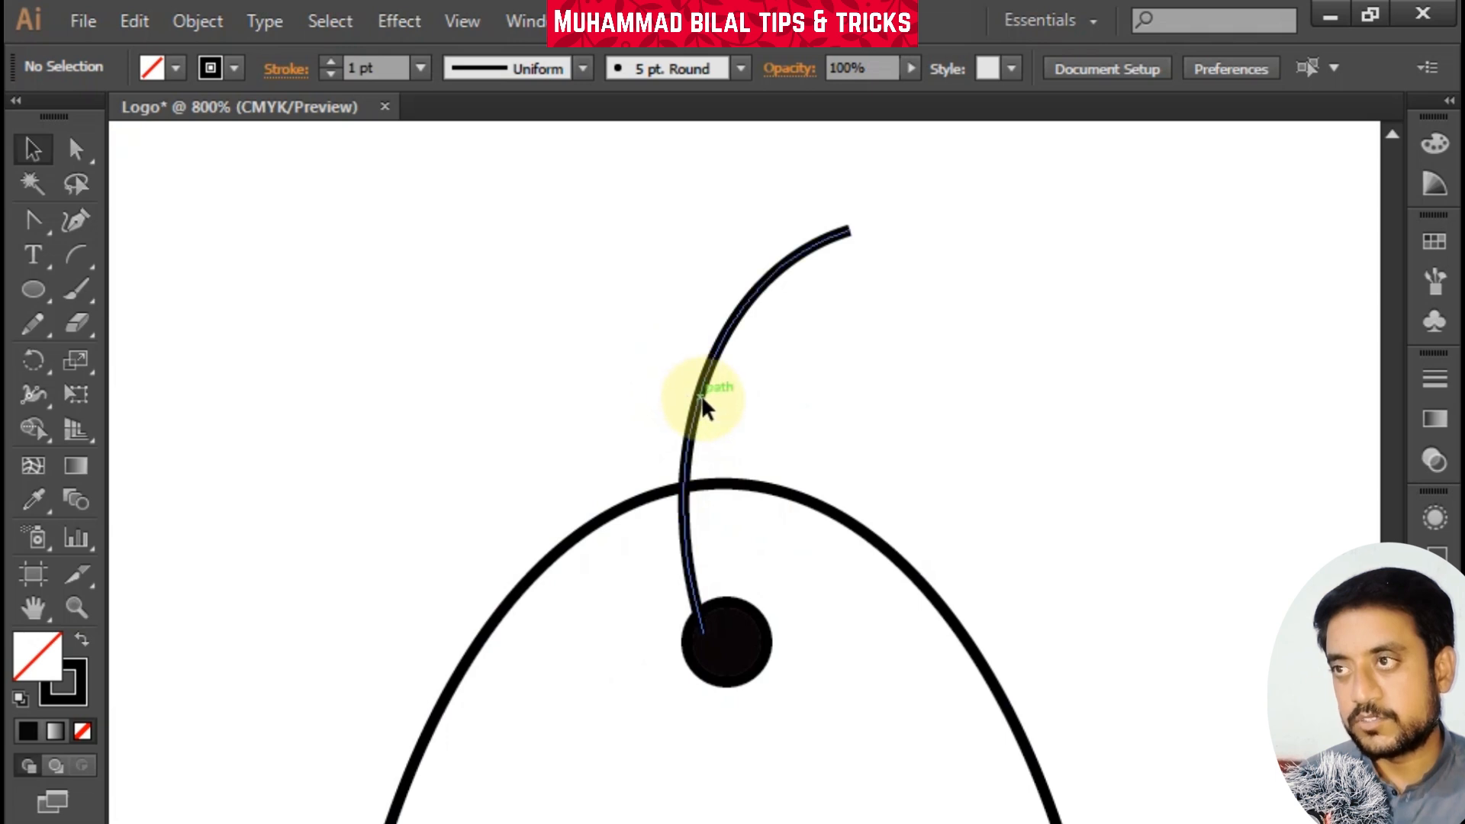
{"action": "left_click_drag", "start_coordinate": [702, 396], "coordinate": [723, 405]}
{"action": "left_click_drag", "start_coordinate": [870, 241], "coordinate": [837, 333]}
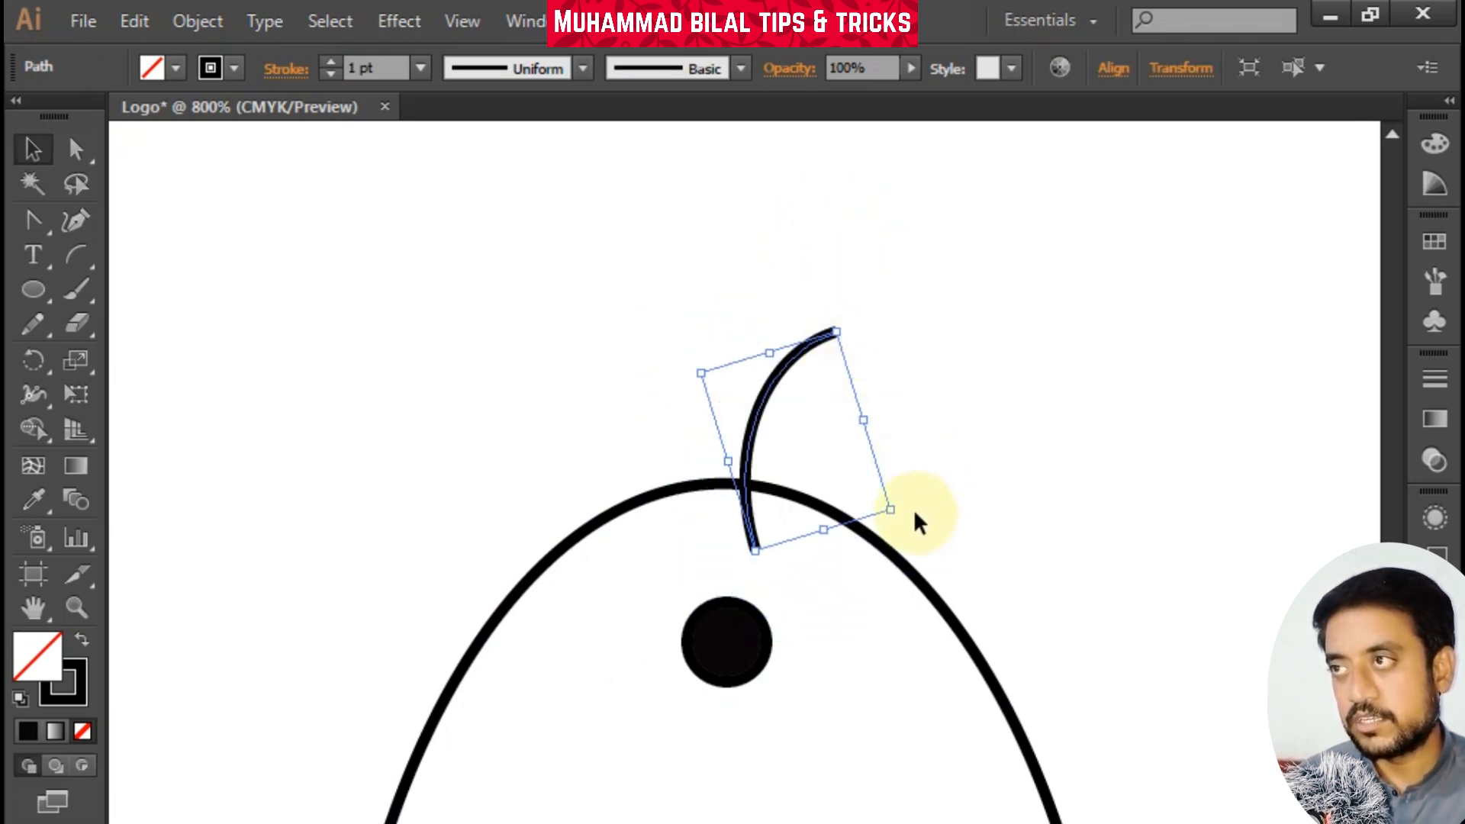
Rotate the arc back clockwise and place its lower end on the black dot
{"action": "left_click", "coordinate": [899, 523]}
{"action": "left_click", "coordinate": [807, 340]}
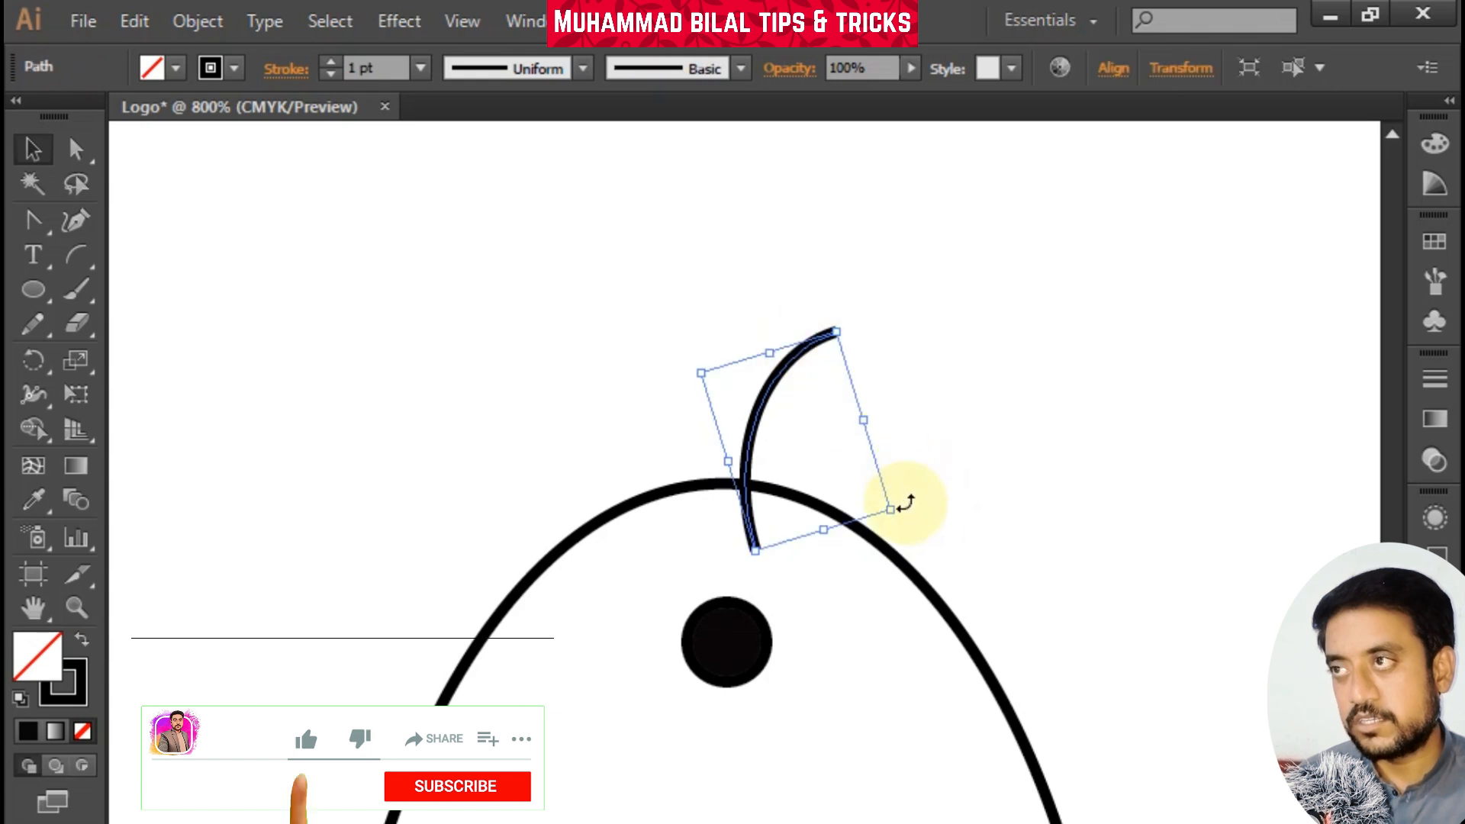
{"action": "left_click_drag", "start_coordinate": [906, 504], "coordinate": [870, 533]}
{"action": "left_click_drag", "start_coordinate": [778, 415], "coordinate": [775, 554]}
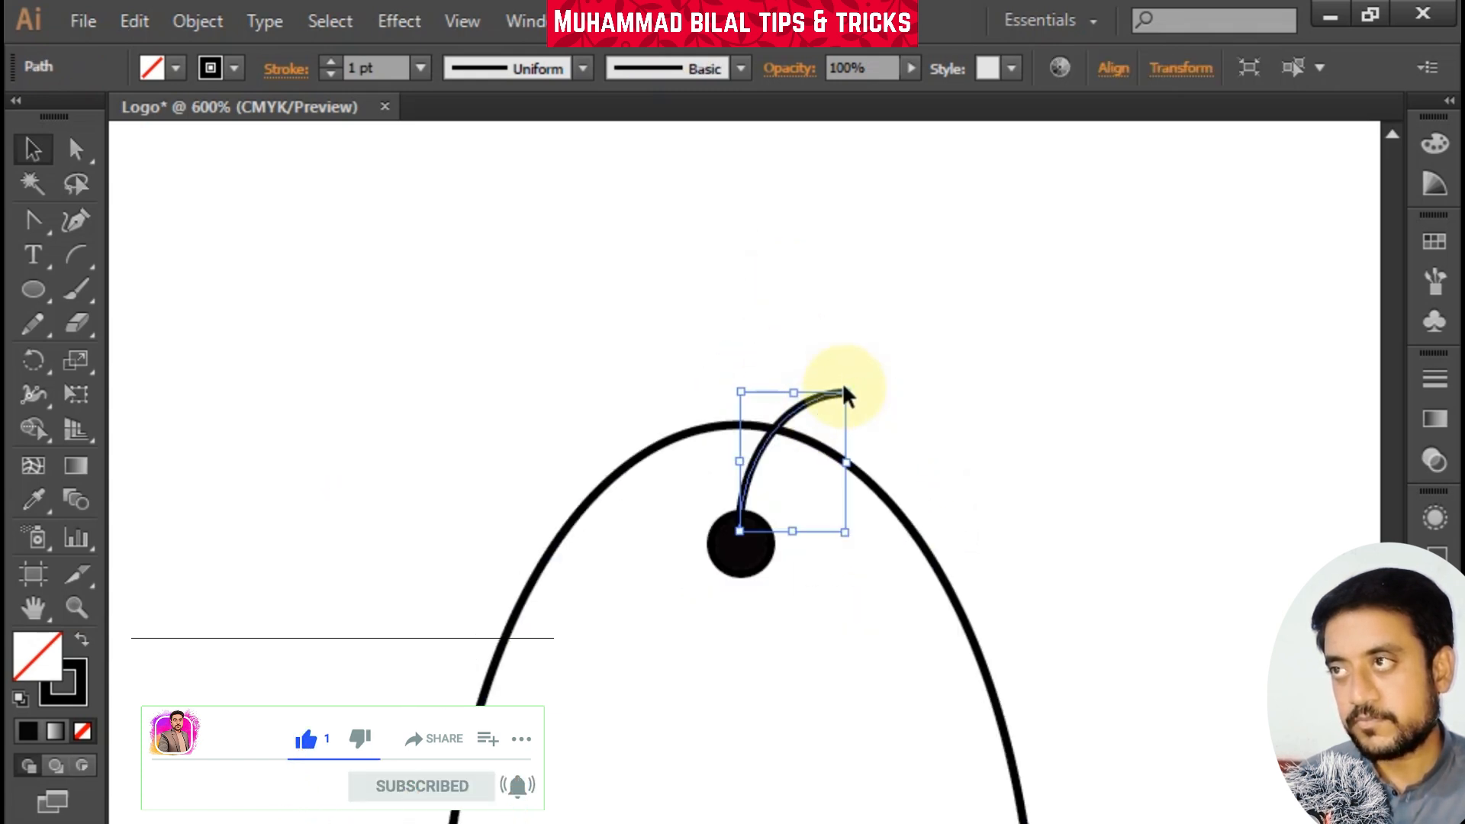
Enlarge the arc slightly and shift it so its lower end sits centred on the black dot
{"action": "left_click_drag", "start_coordinate": [844, 392], "coordinate": [865, 367]}
{"action": "left_click", "coordinate": [930, 286]}
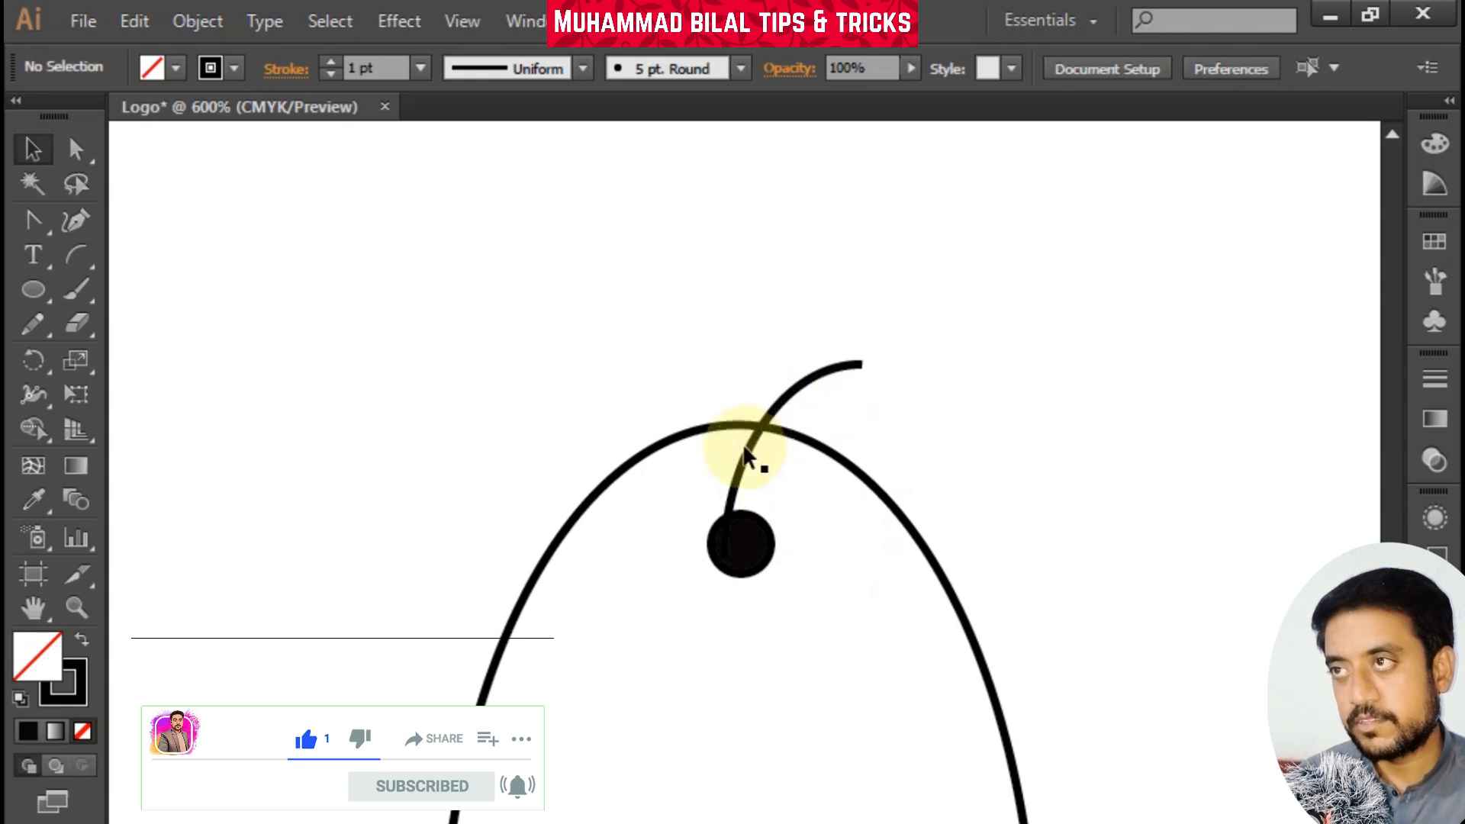
{"action": "left_click_drag", "start_coordinate": [761, 425], "coordinate": [775, 417]}
{"action": "left_click", "coordinate": [869, 387]}
{"action": "scroll", "coordinate": [730, 321], "scroll_direction": "down", "scroll_amount": 4}
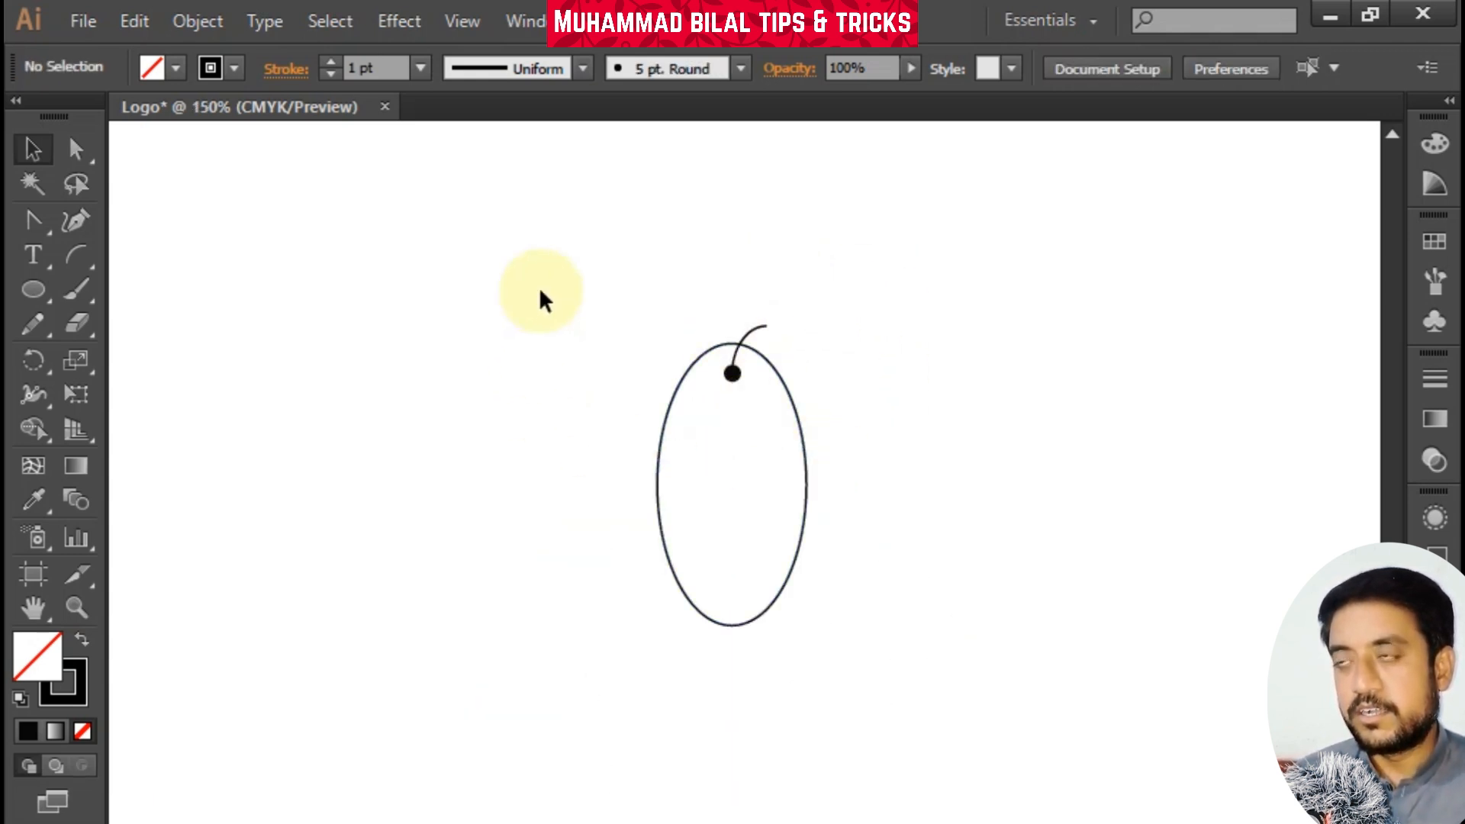
Group the ellipse, dot and arc, and place one copy of the group on each side of it
{"action": "left_click_drag", "start_coordinate": [549, 272], "coordinate": [811, 694]}
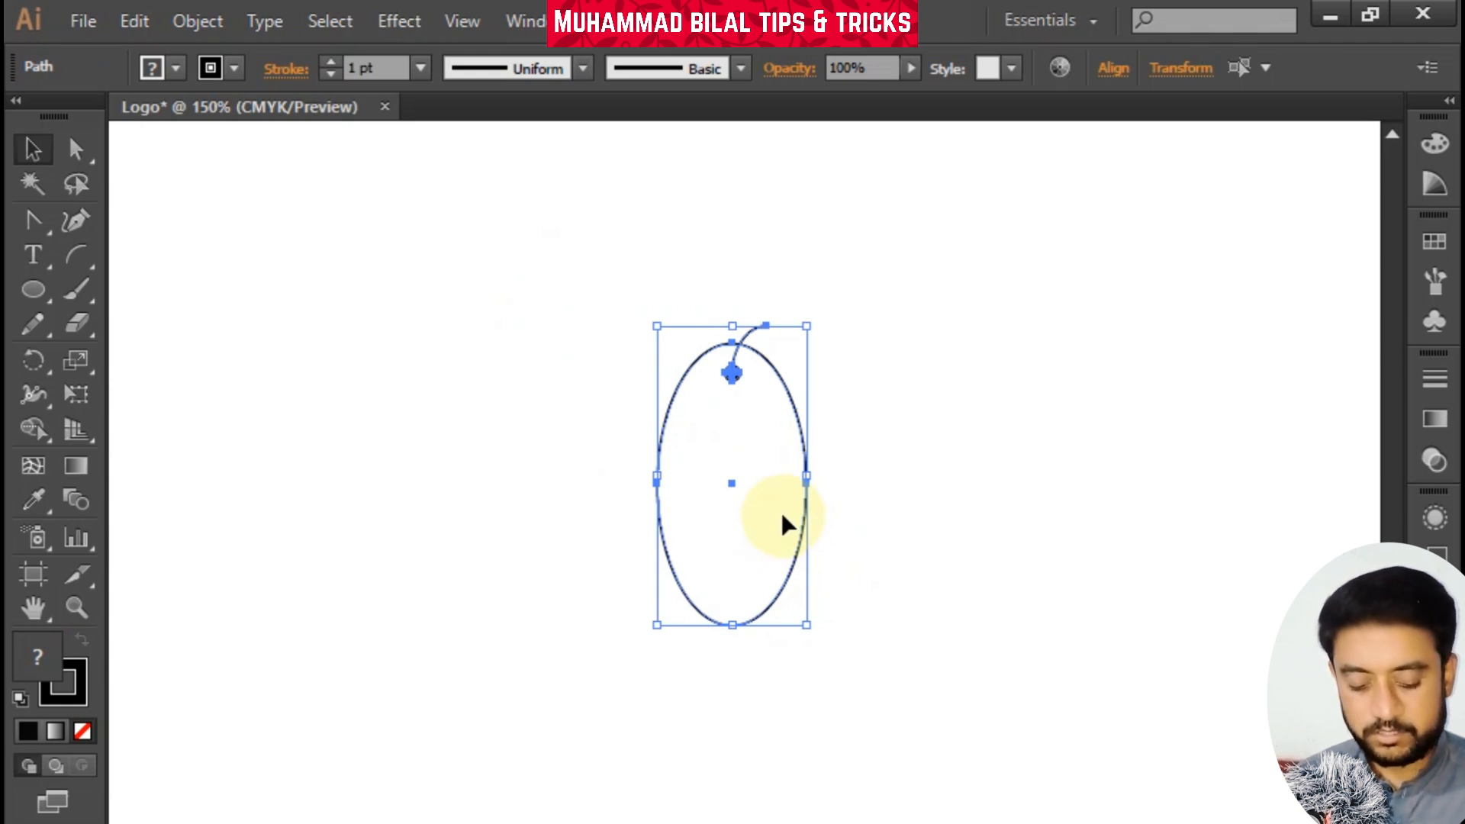
{"action": "key", "text": "ctrl+g"}
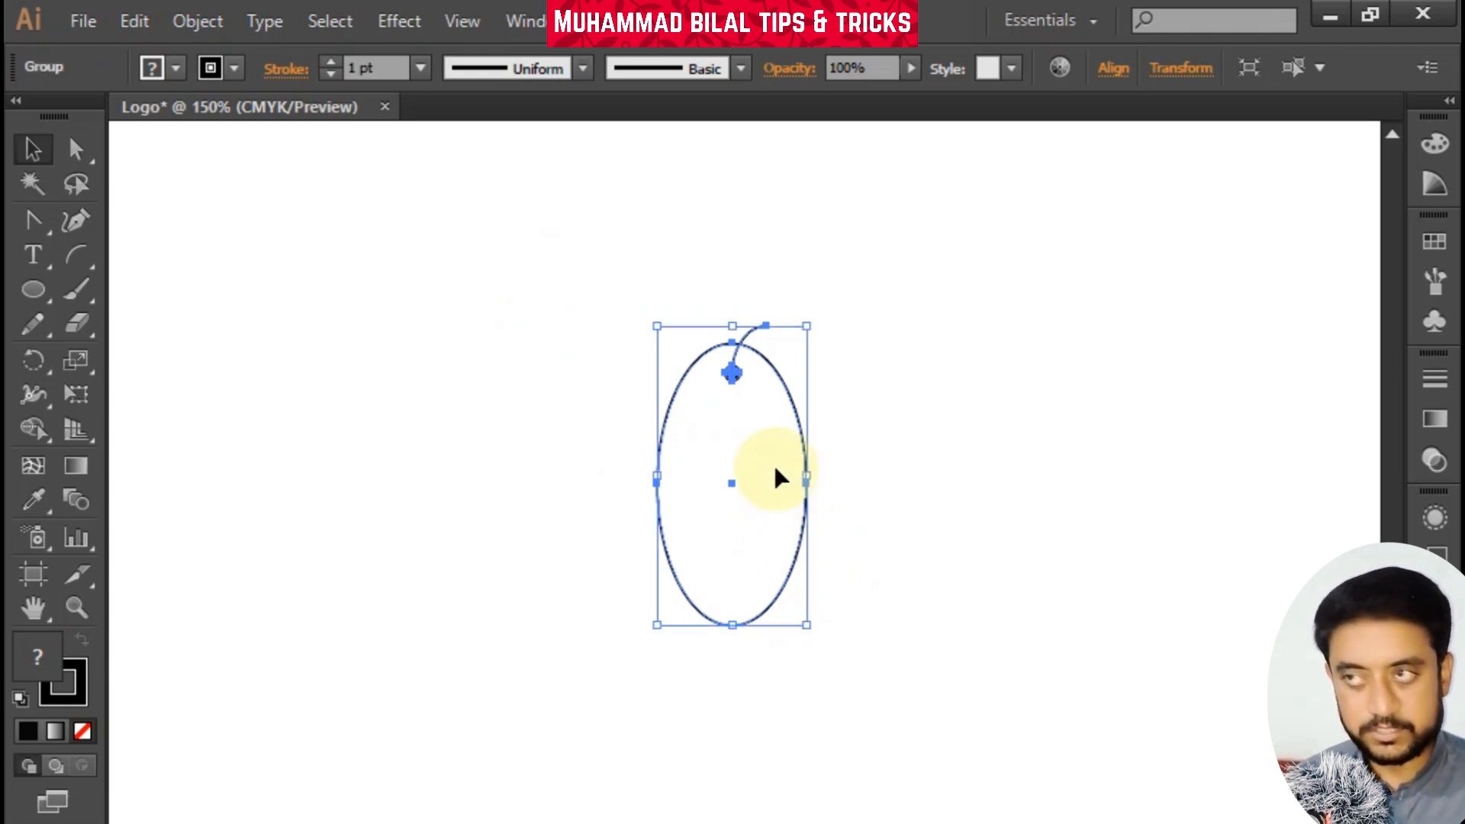
{"action": "left_click_drag", "start_coordinate": [777, 481], "coordinate": [553, 499]}
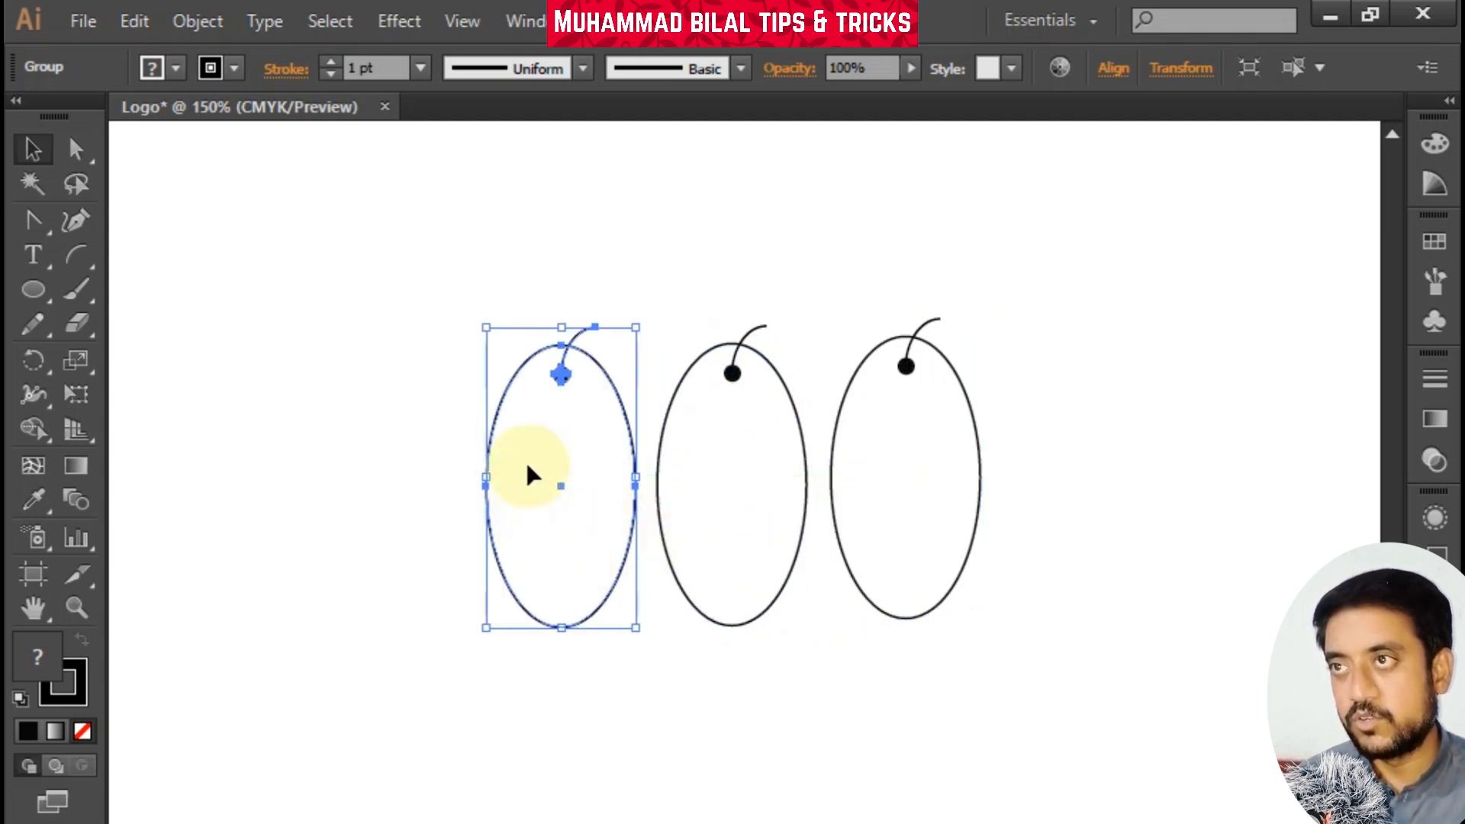
Reflect the right-hand copy across the vertical axis
{"action": "left_click", "coordinate": [923, 460]}
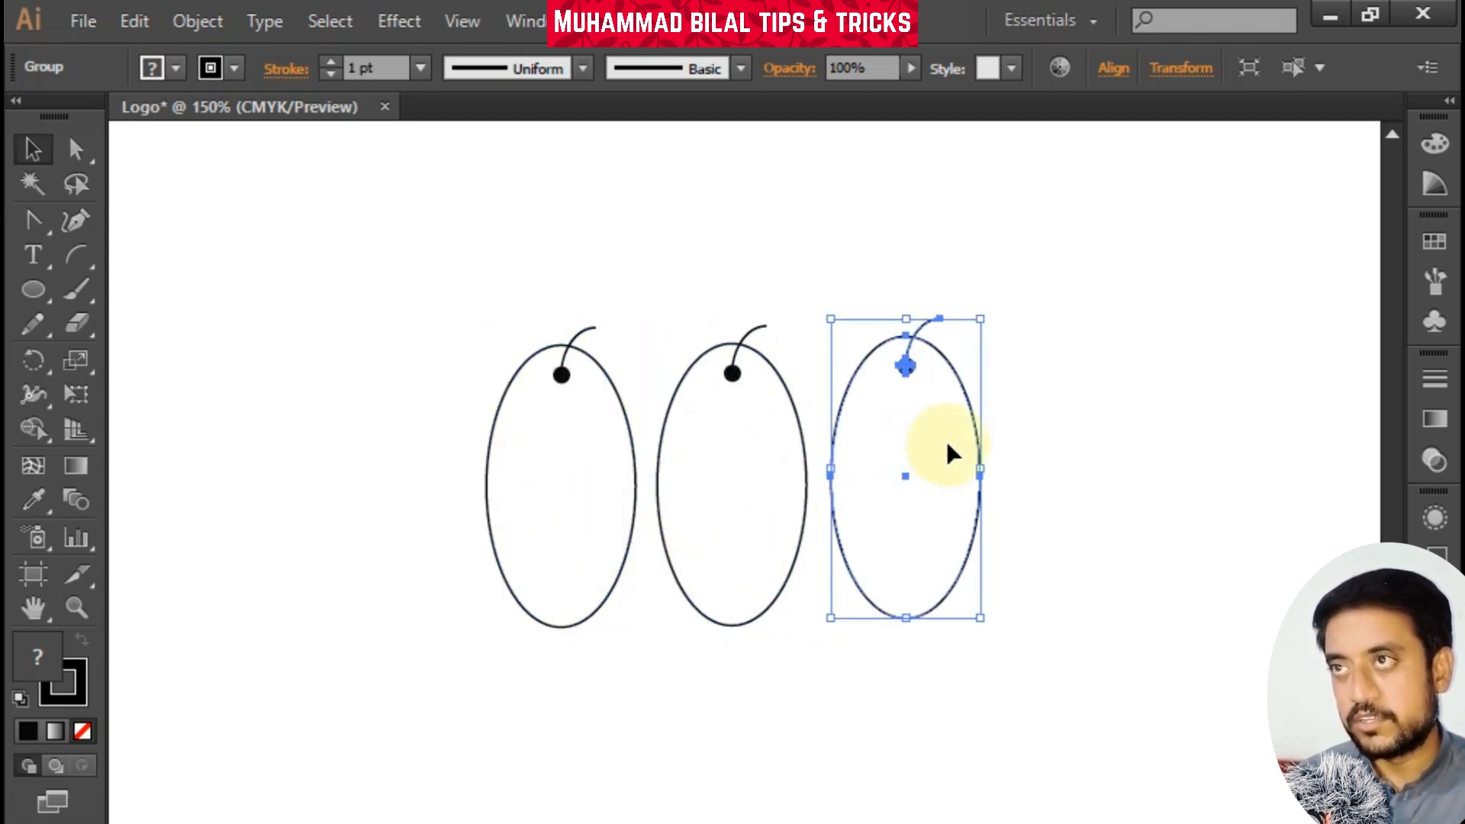
{"action": "right_click", "coordinate": [908, 471]}
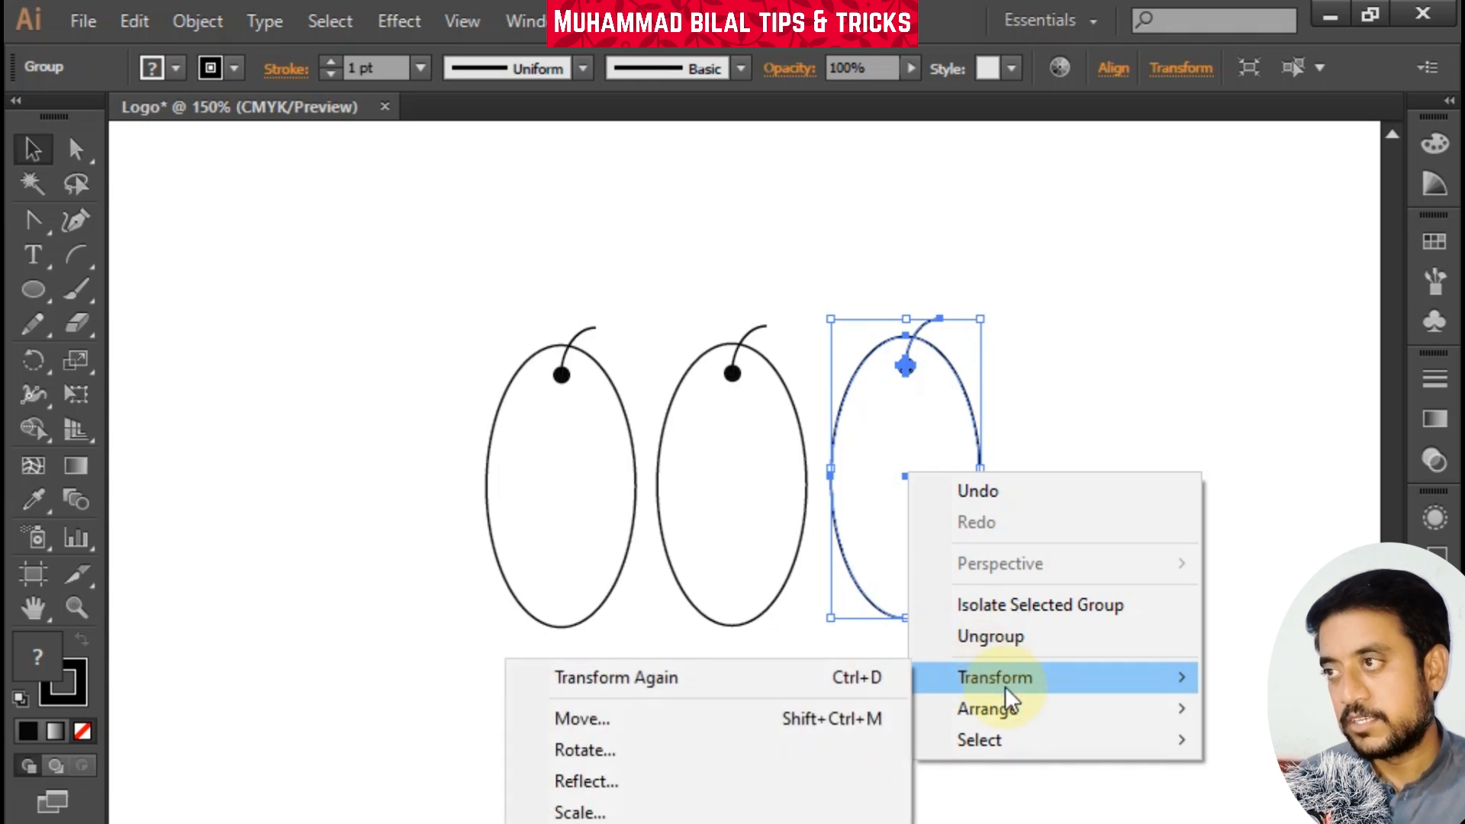
{"action": "mouse_move", "coordinate": [1005, 702]}
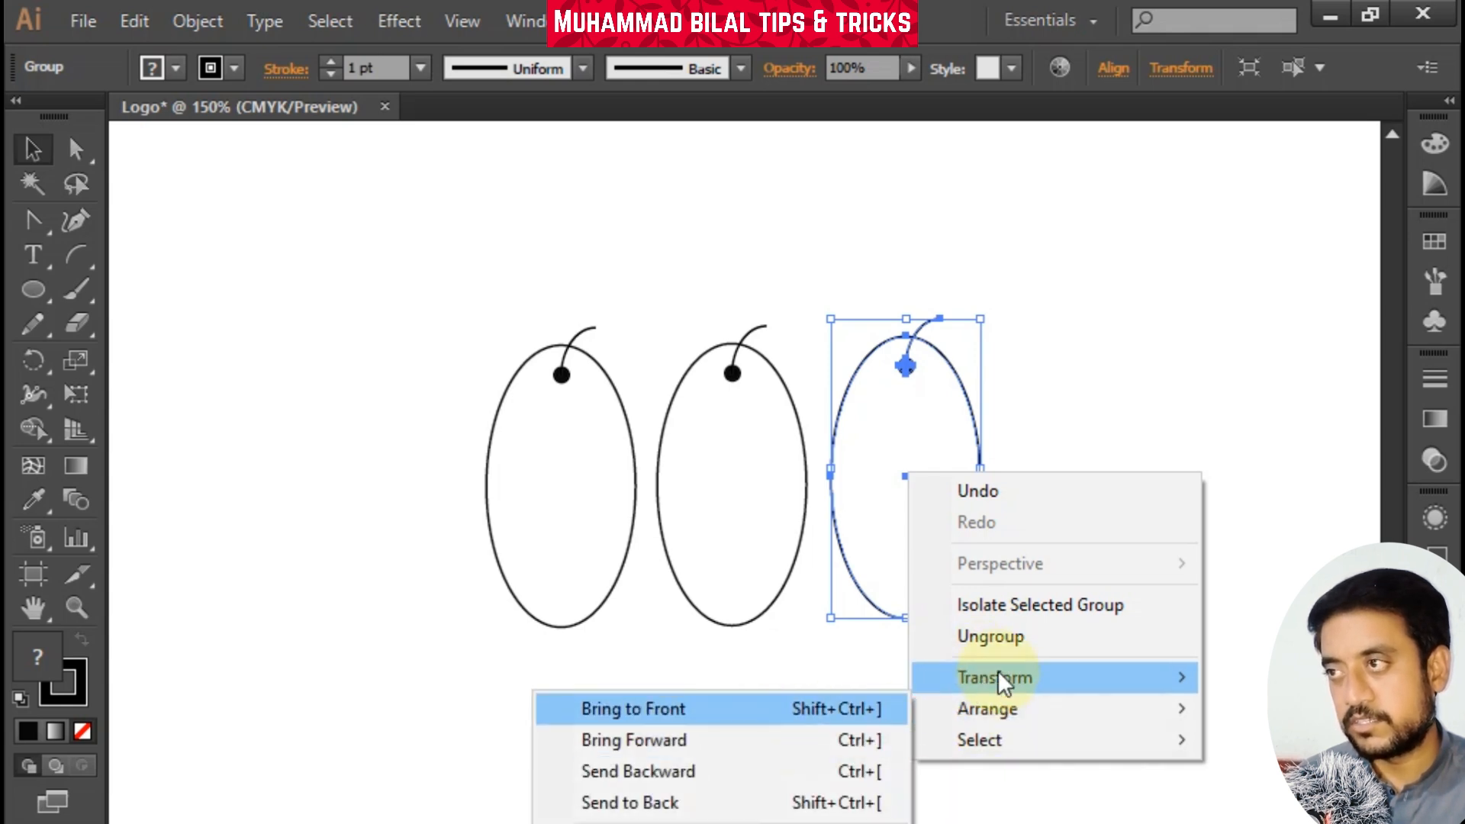
{"action": "mouse_move", "coordinate": [996, 670]}
{"action": "left_click", "coordinate": [611, 781]}
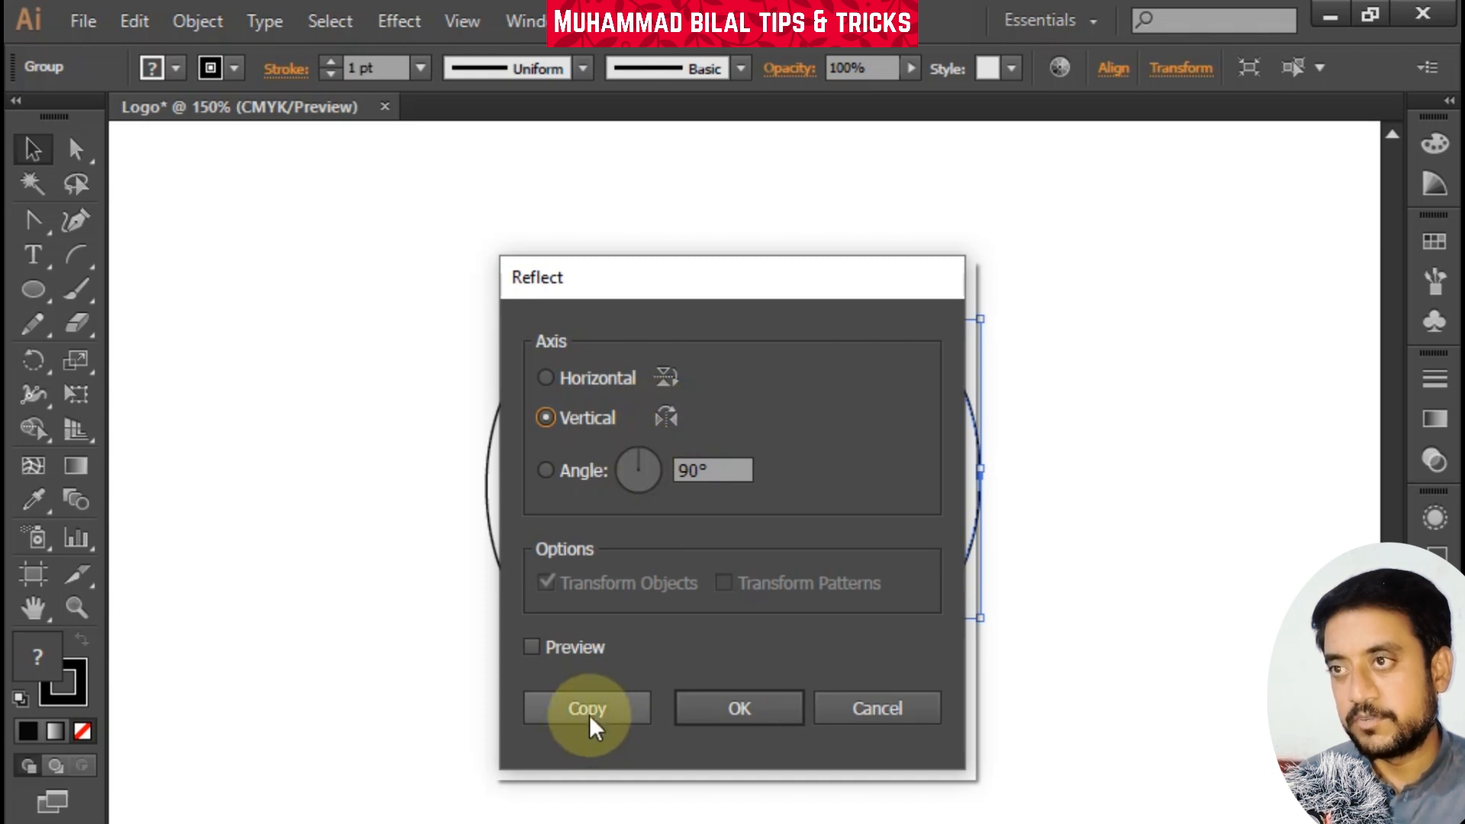
{"action": "left_click", "coordinate": [760, 706]}
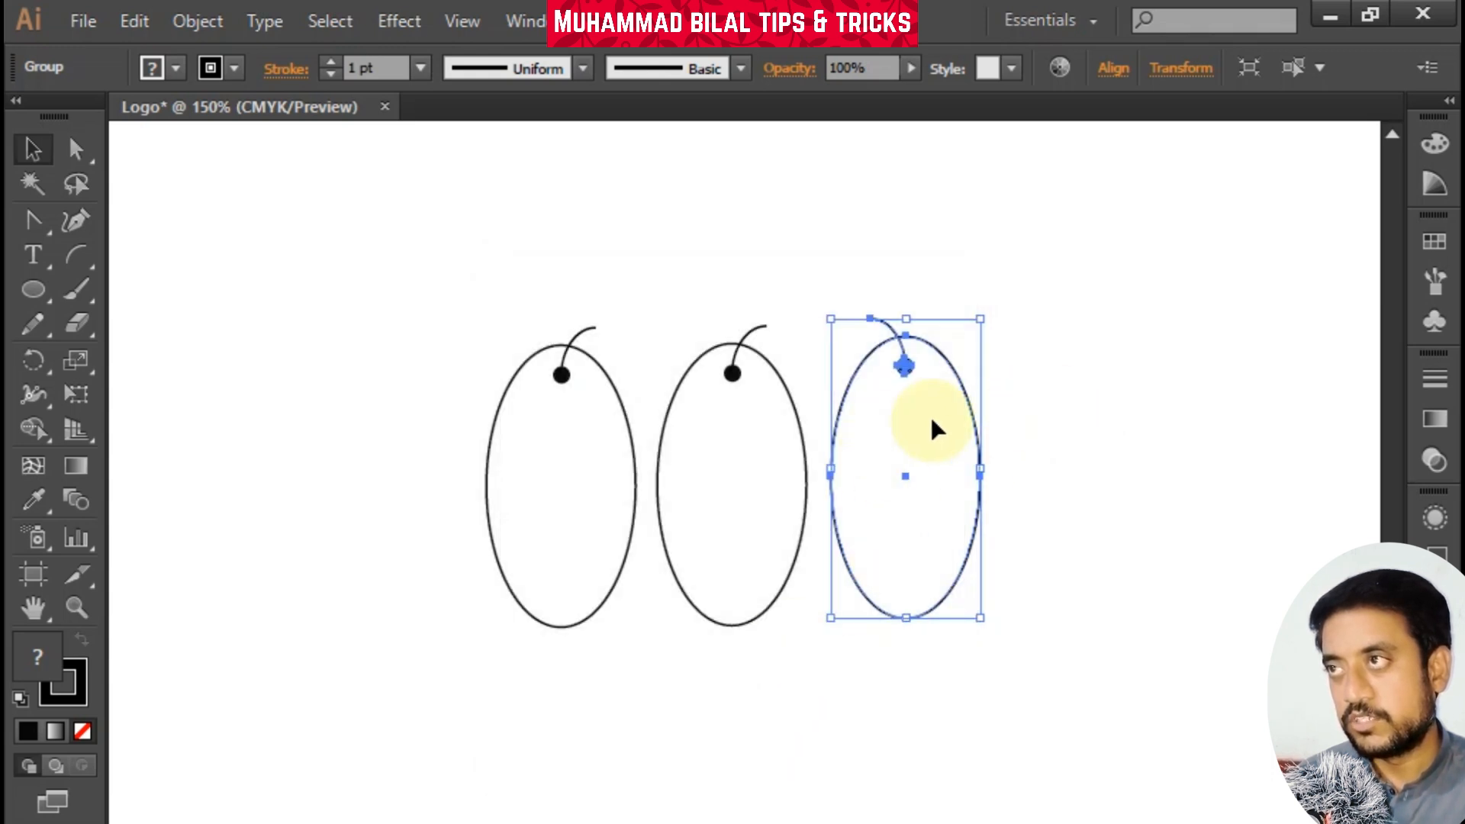
Tilt the reflected copy counterclockwise and overlap it with the middle group so that their arcs meet at the tips
{"action": "left_click_drag", "start_coordinate": [972, 481], "coordinate": [807, 497]}
{"action": "left_click_drag", "start_coordinate": [862, 654], "coordinate": [905, 609]}
{"action": "left_click_drag", "start_coordinate": [774, 552], "coordinate": [837, 519]}
{"action": "left_click", "coordinate": [1008, 447]}
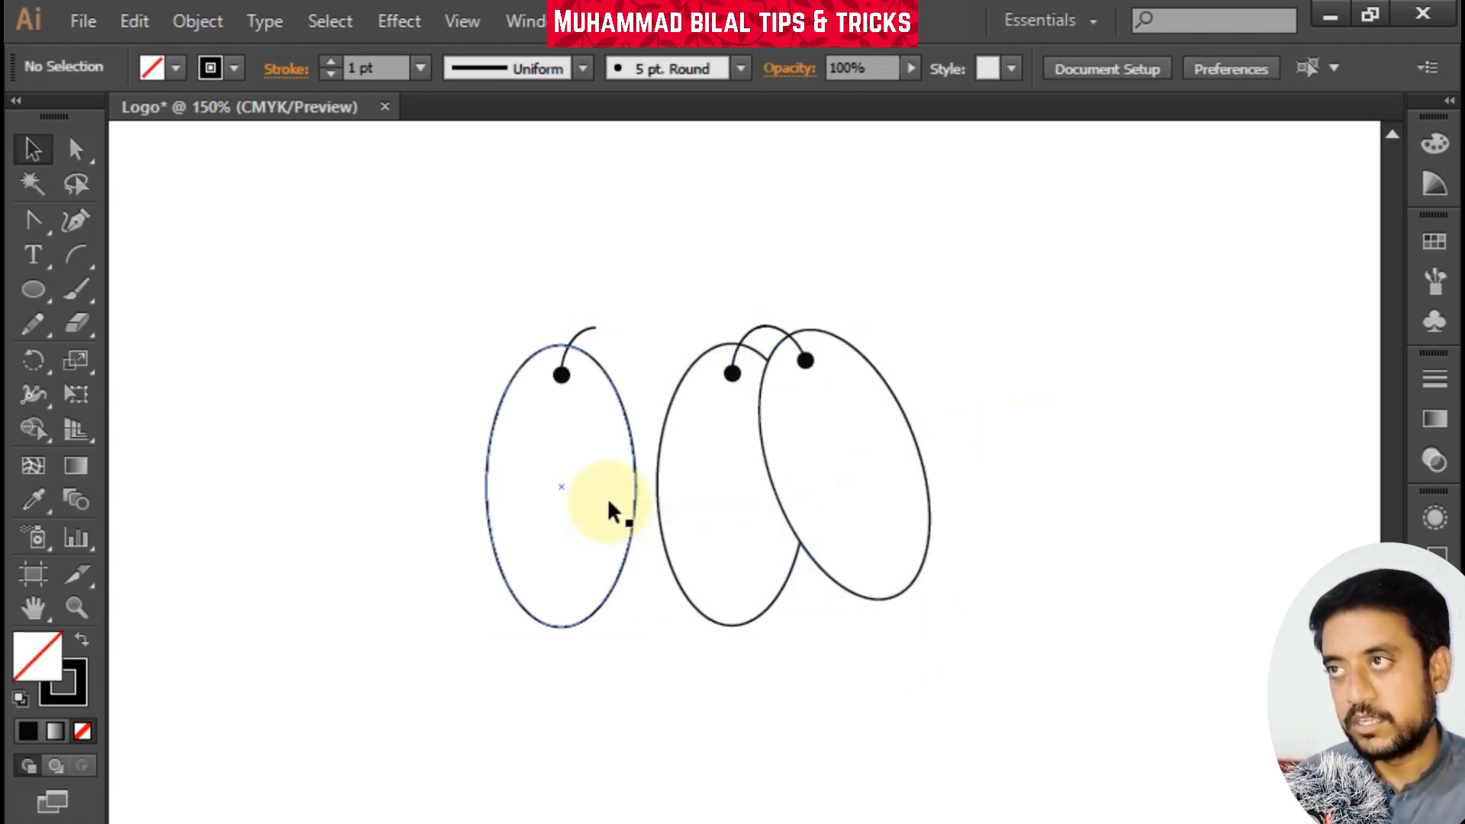
Tilt the left-hand copy clockwise and overlap it with the middle group so its arc joins the others at the top
{"action": "left_click", "coordinate": [592, 507]}
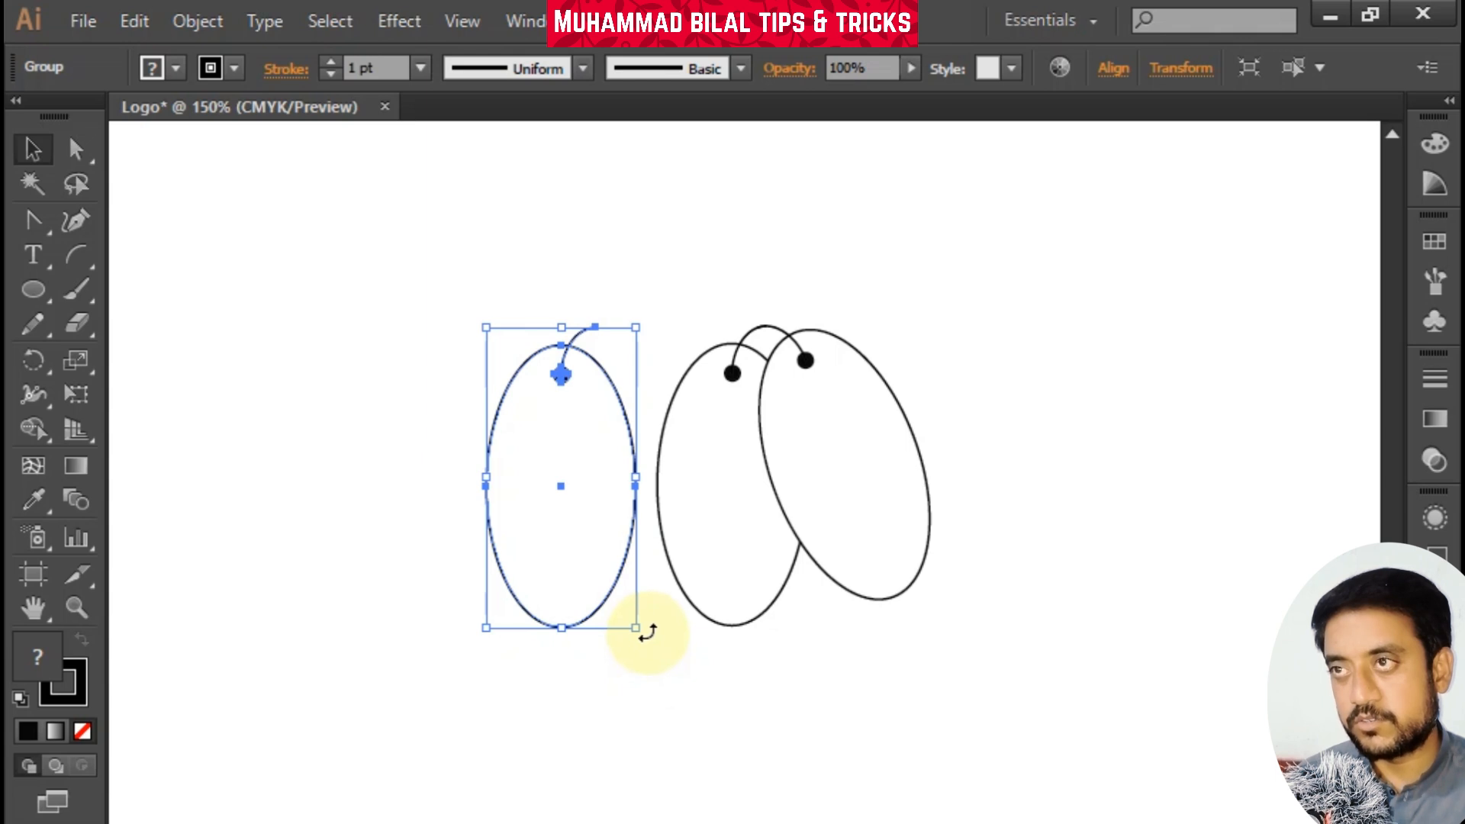
{"action": "left_click_drag", "start_coordinate": [647, 632], "coordinate": [576, 631]}
{"action": "left_click_drag", "start_coordinate": [553, 538], "coordinate": [649, 515]}
{"action": "left_click_drag", "start_coordinate": [562, 609], "coordinate": [573, 637]}
{"action": "left_click_drag", "start_coordinate": [646, 491], "coordinate": [671, 494]}
{"action": "left_click", "coordinate": [1019, 675]}
Rotate the left-hand group slightly further clockwise to refine its tilt against the other two groups
{"action": "left_click", "coordinate": [772, 601]}
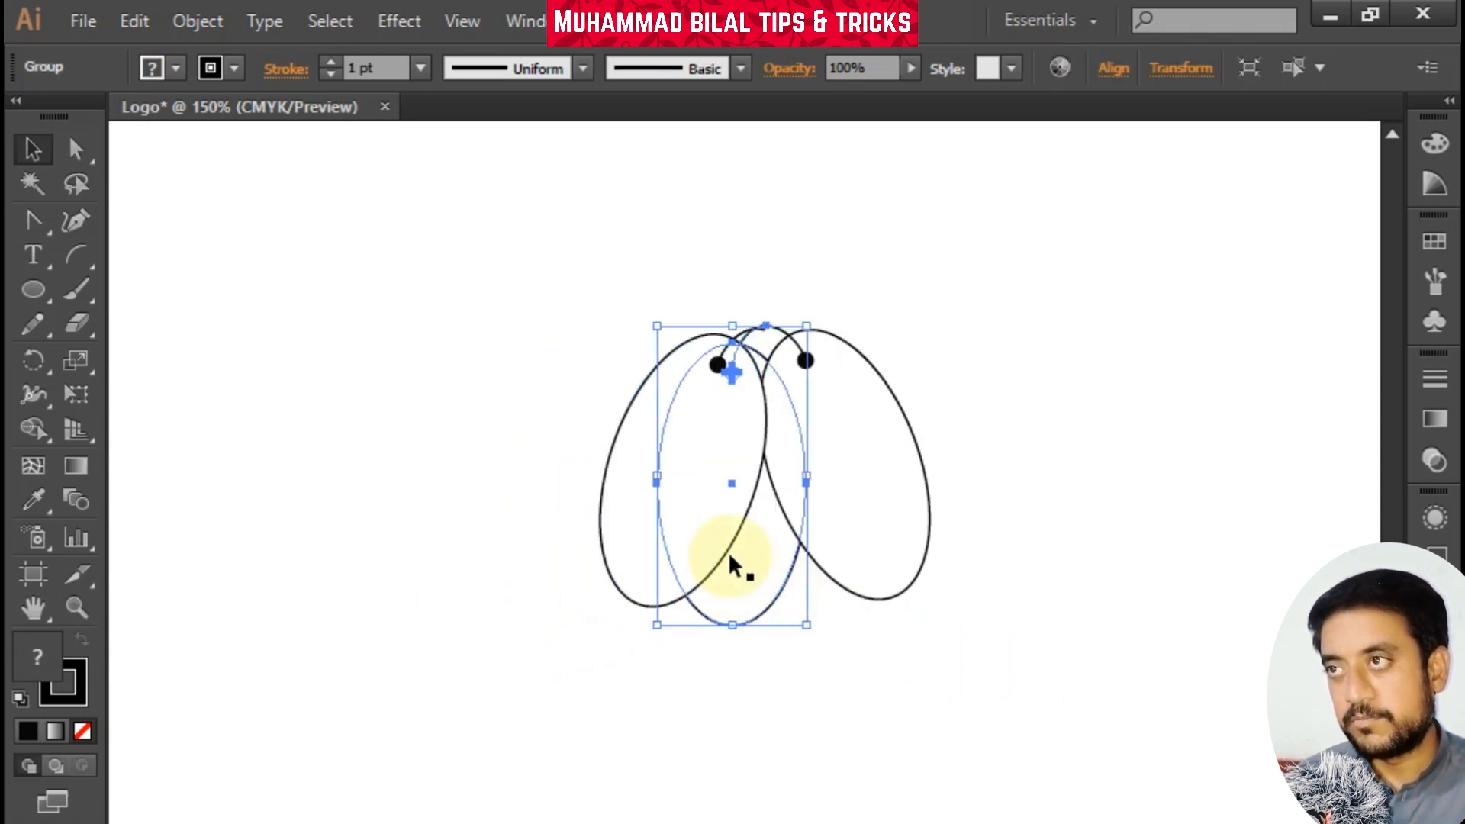
{"action": "left_click", "coordinate": [648, 569]}
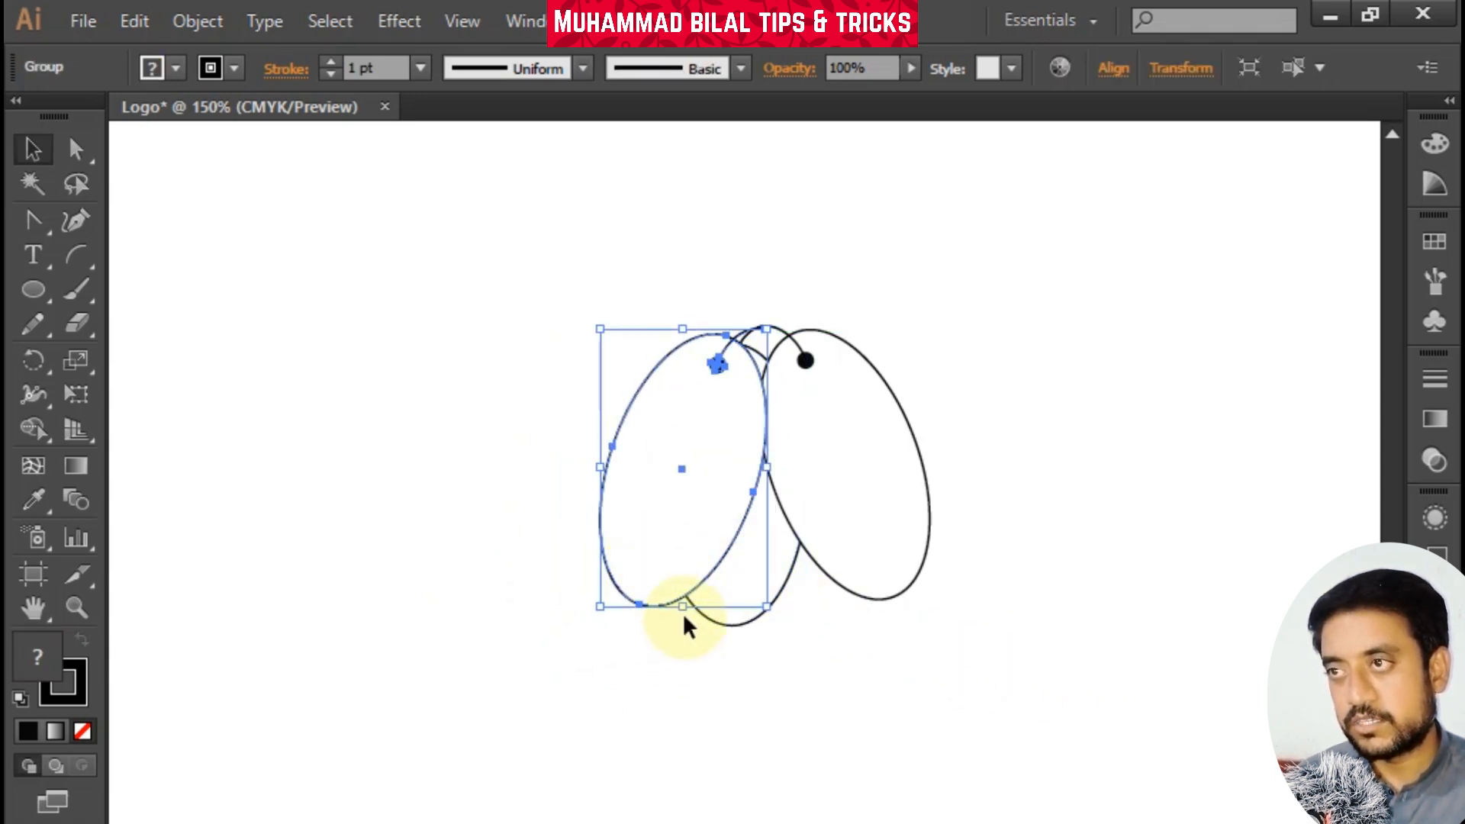
{"action": "left_click_drag", "start_coordinate": [684, 617], "coordinate": [752, 613]}
{"action": "left_click", "coordinate": [917, 615]}
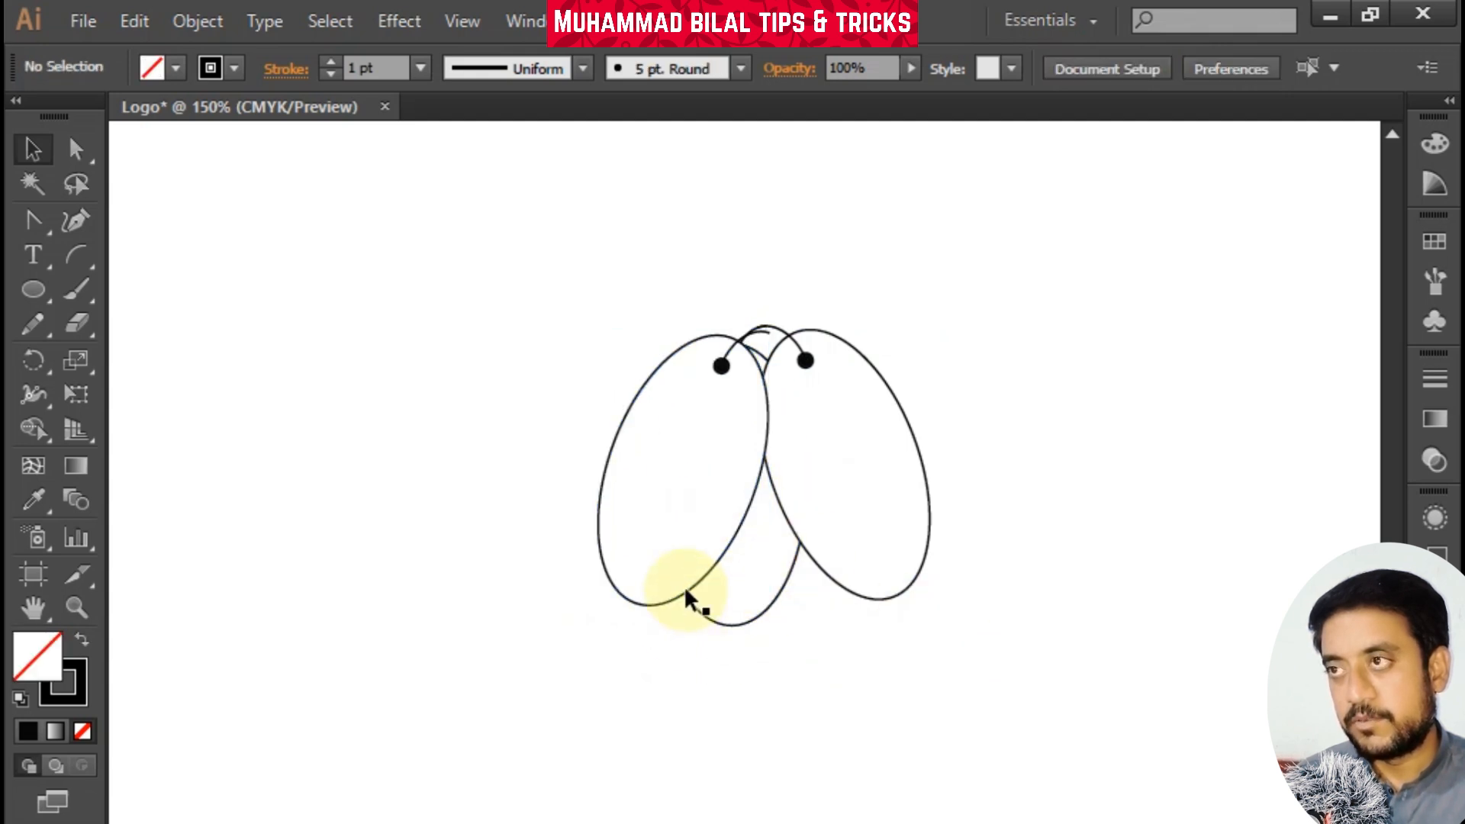
Try to bring the middle group forward by one level in the stacking order
{"action": "right_click", "coordinate": [766, 582]}
{"action": "mouse_move", "coordinate": [882, 818]}
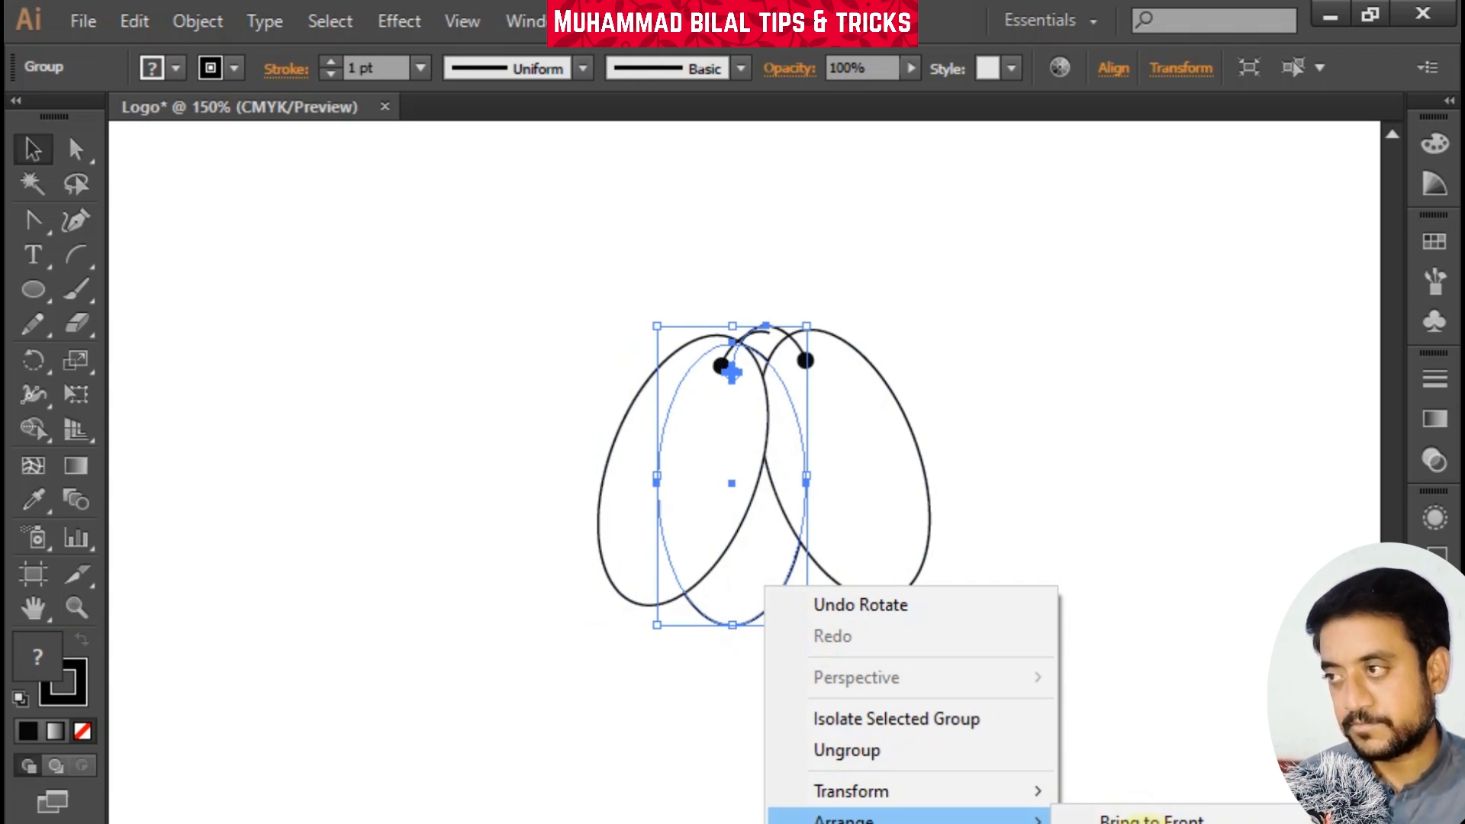
{"action": "left_click", "coordinate": [1137, 818]}
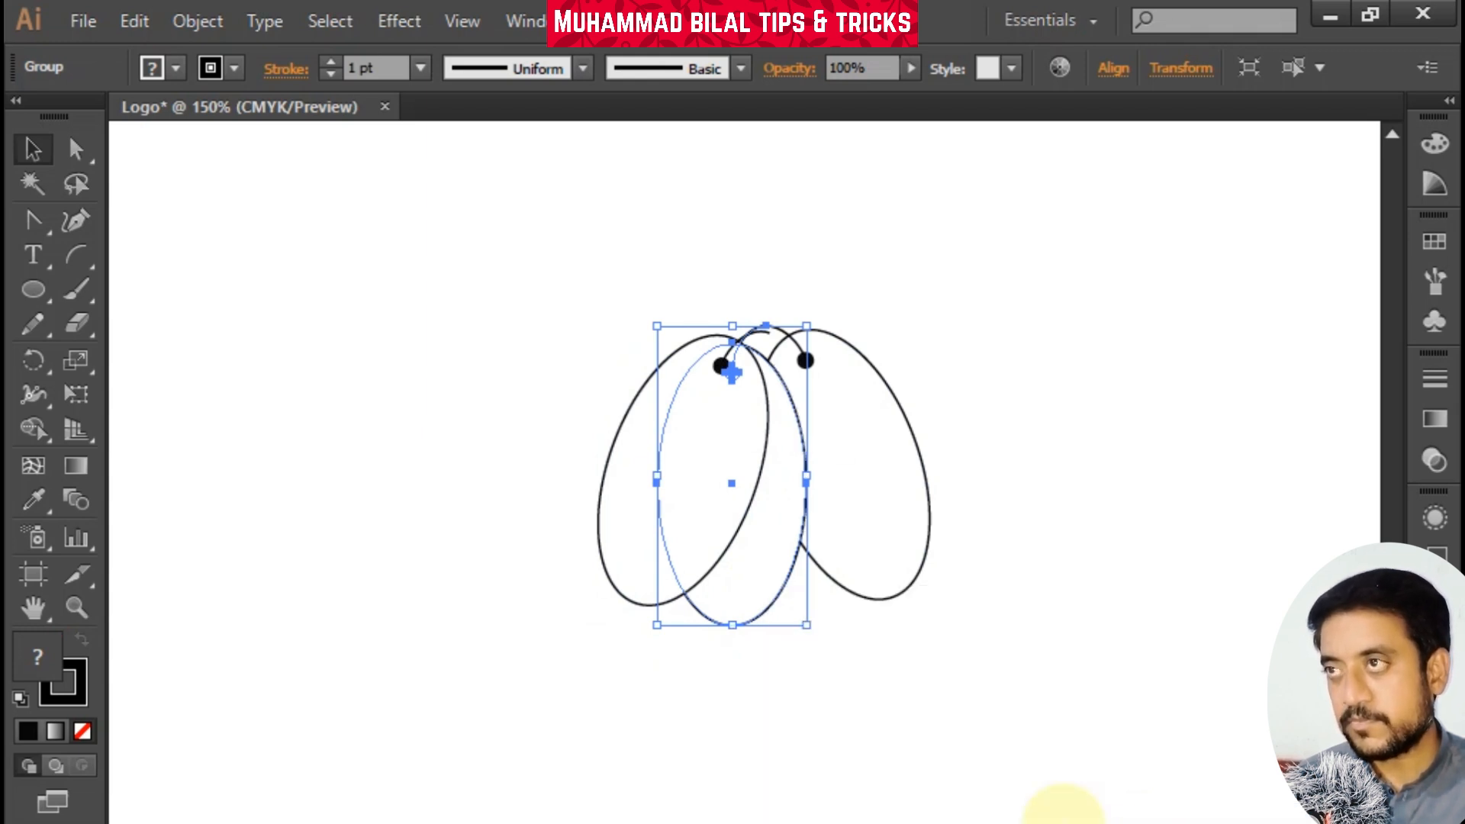
{"action": "left_click", "coordinate": [805, 508]}
Bring the middle group to the front so it overlaps both tilted side groups
{"action": "right_click", "coordinate": [761, 583]}
{"action": "mouse_move", "coordinate": [878, 801]}
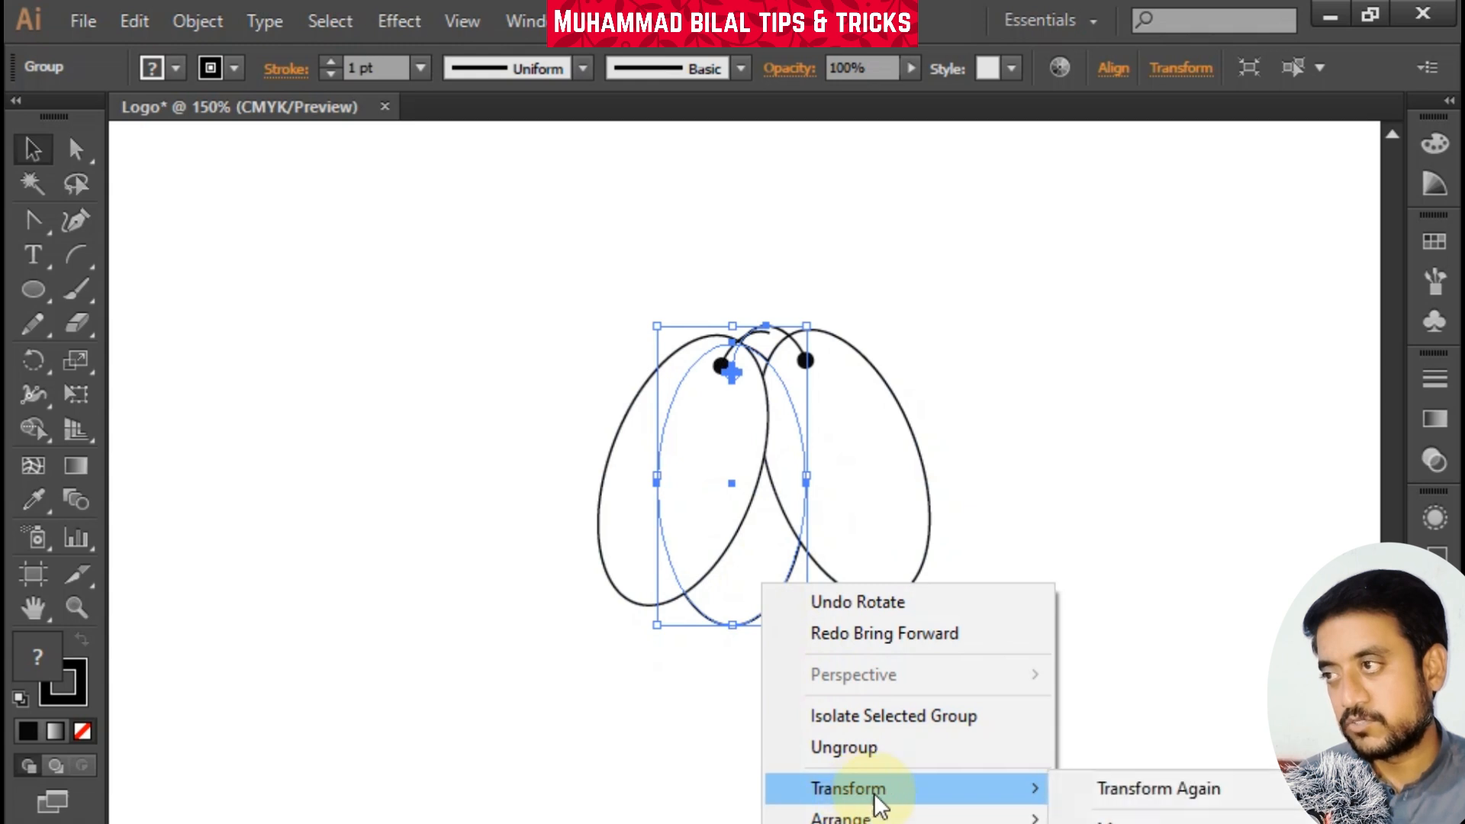
{"action": "mouse_move", "coordinate": [935, 816]}
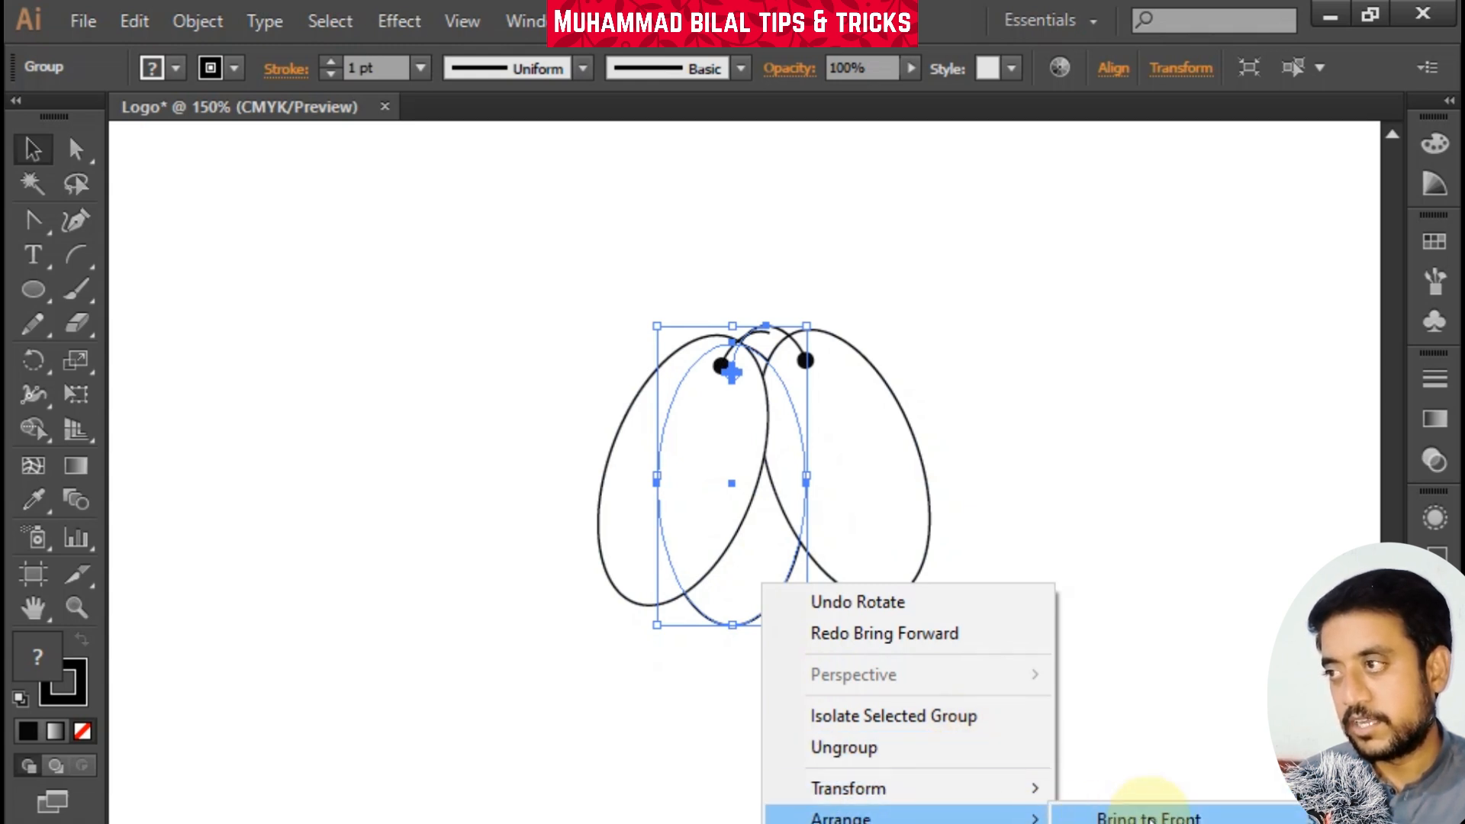
{"action": "left_click", "coordinate": [1148, 818]}
{"action": "left_click", "coordinate": [1160, 699]}
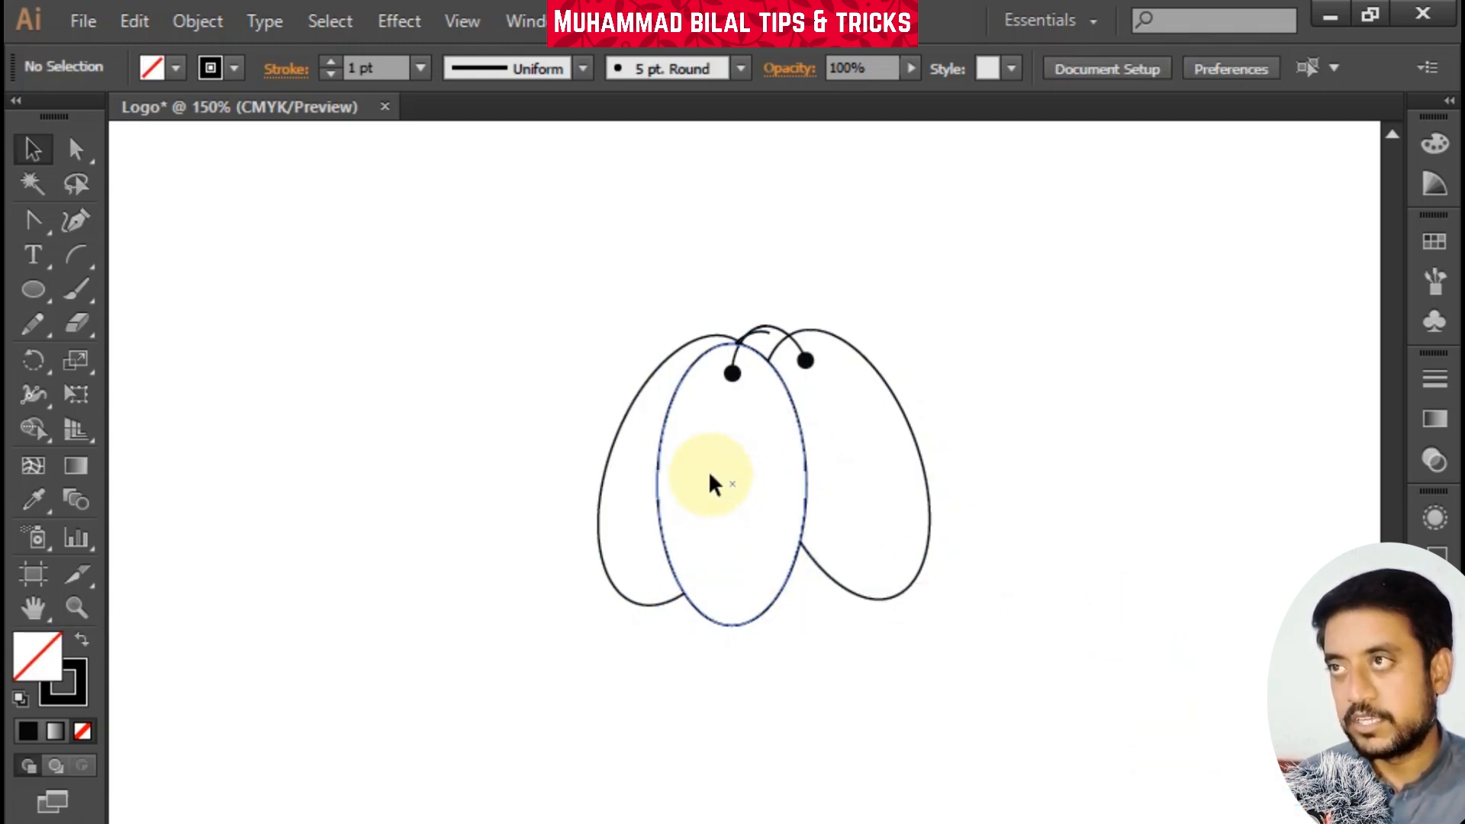
Shift the middle group slightly right and nudge the left-hand group up four steps so their arcs line up
{"action": "left_click_drag", "start_coordinate": [710, 482], "coordinate": [724, 475]}
{"action": "left_click", "coordinate": [971, 409]}
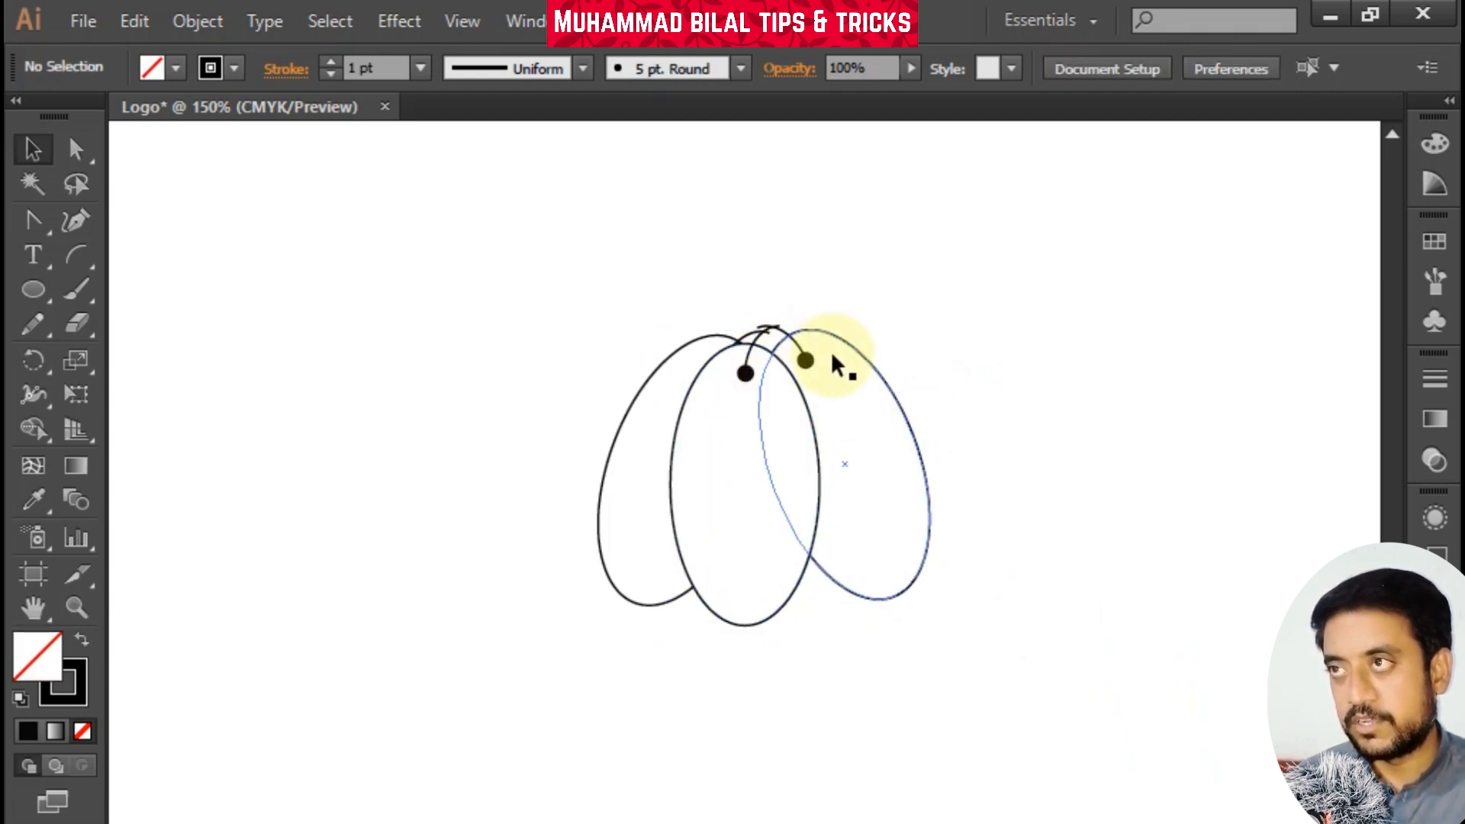
{"action": "left_click", "coordinate": [693, 354]}
{"action": "key", "text": "Up"}
{"action": "key", "text": "Up"}
{"action": "key", "text": "Up"}
{"action": "key", "text": "Up"}
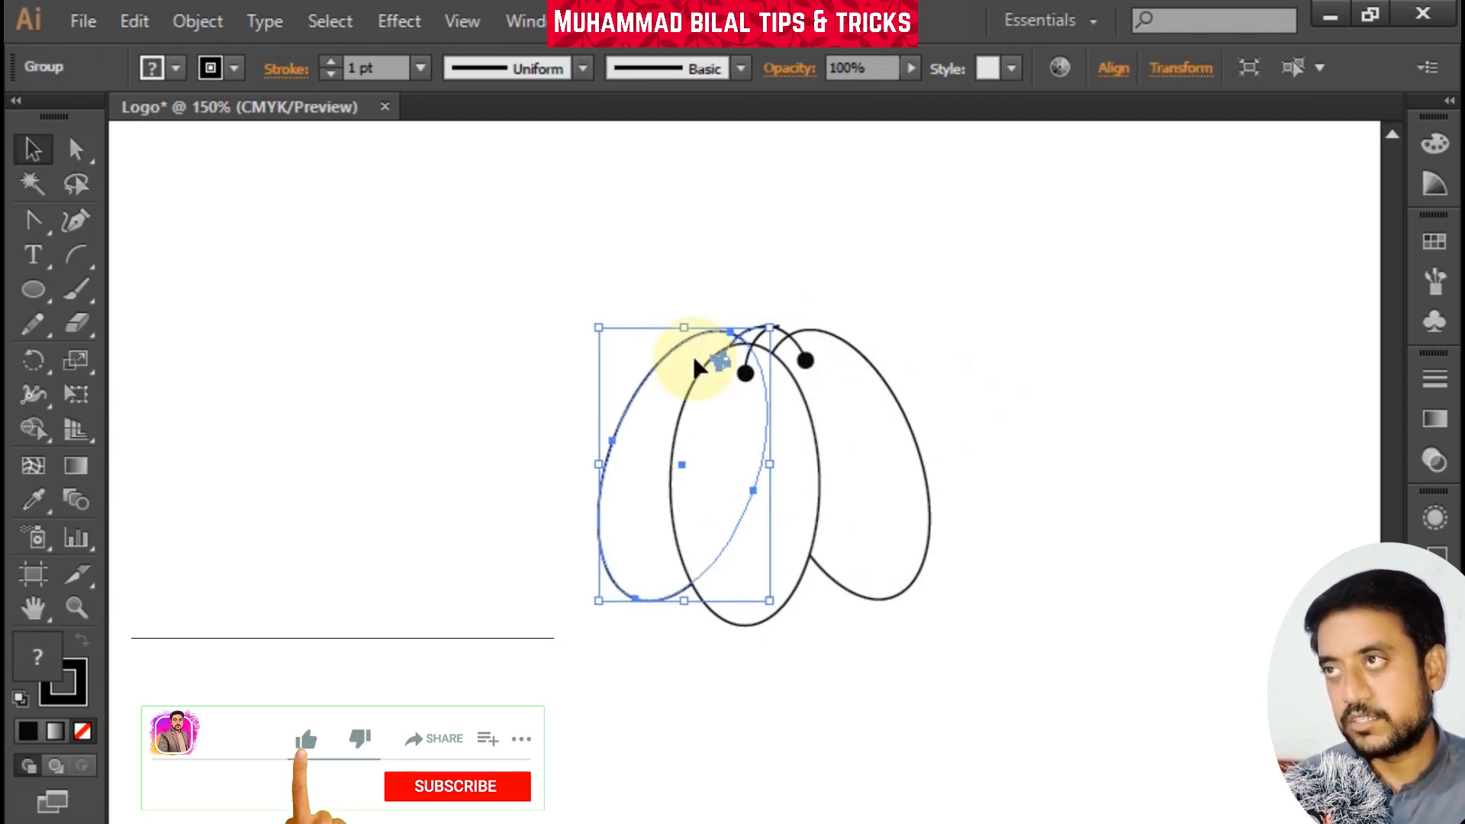
{"action": "left_click", "coordinate": [1138, 409]}
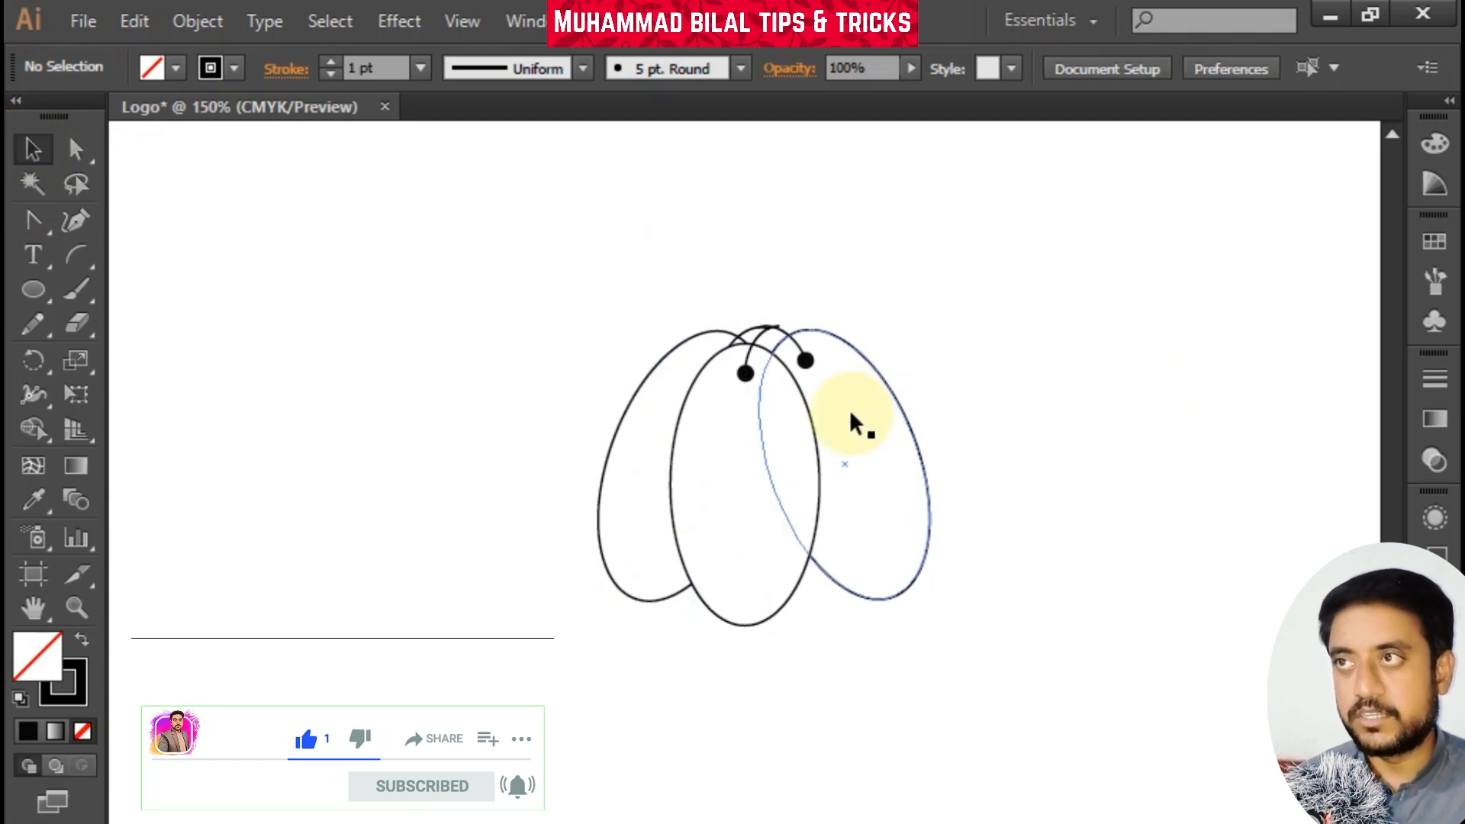
Copy all three groups below the original cluster and scale the copy down slightly
{"action": "left_click_drag", "start_coordinate": [550, 255], "coordinate": [1053, 722]}
{"action": "scroll", "coordinate": [679, 452], "scroll_direction": "down", "scroll_amount": 1}
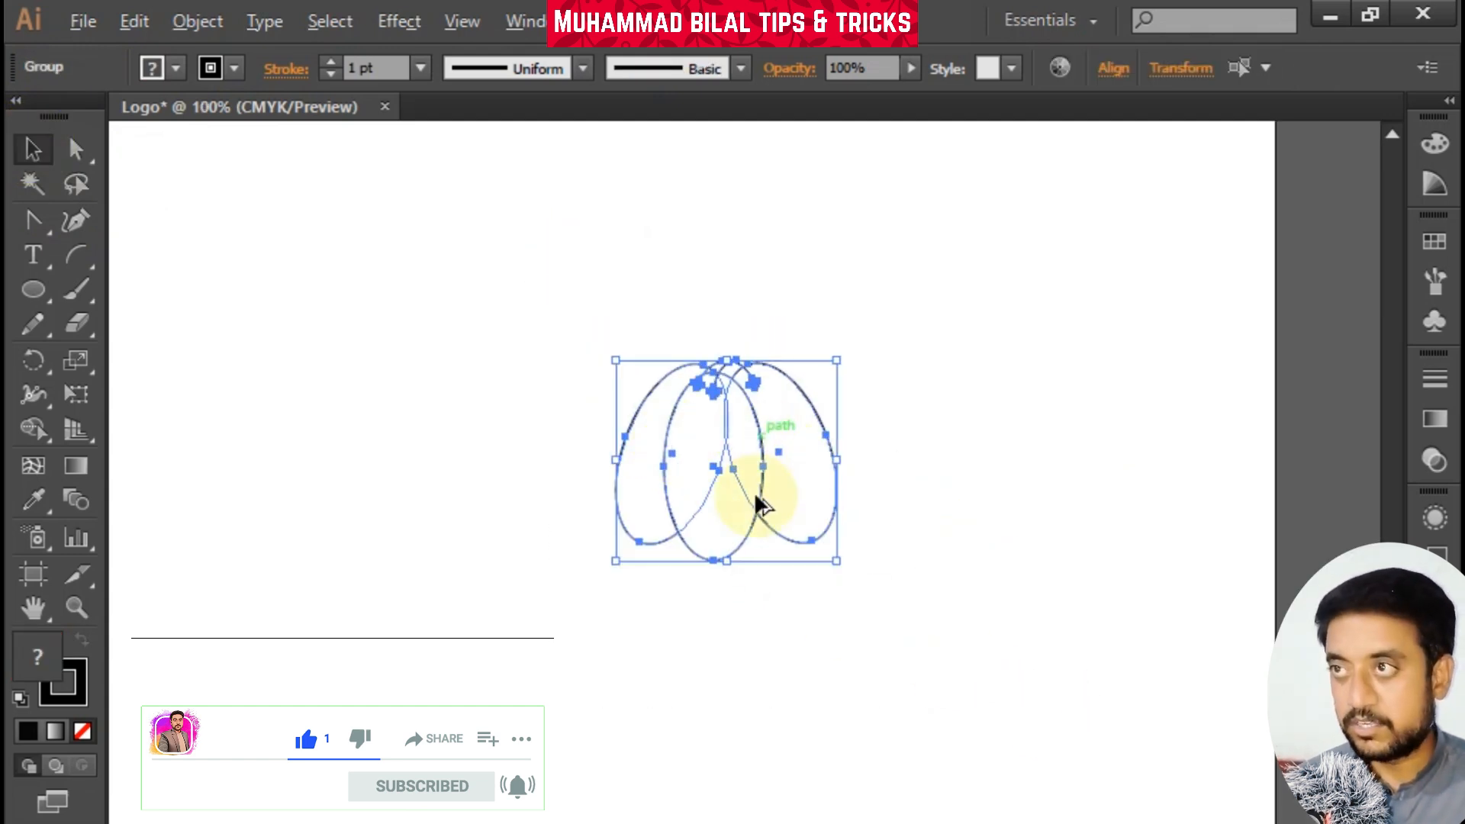
{"action": "left_click_drag", "start_coordinate": [758, 497], "coordinate": [769, 644]}
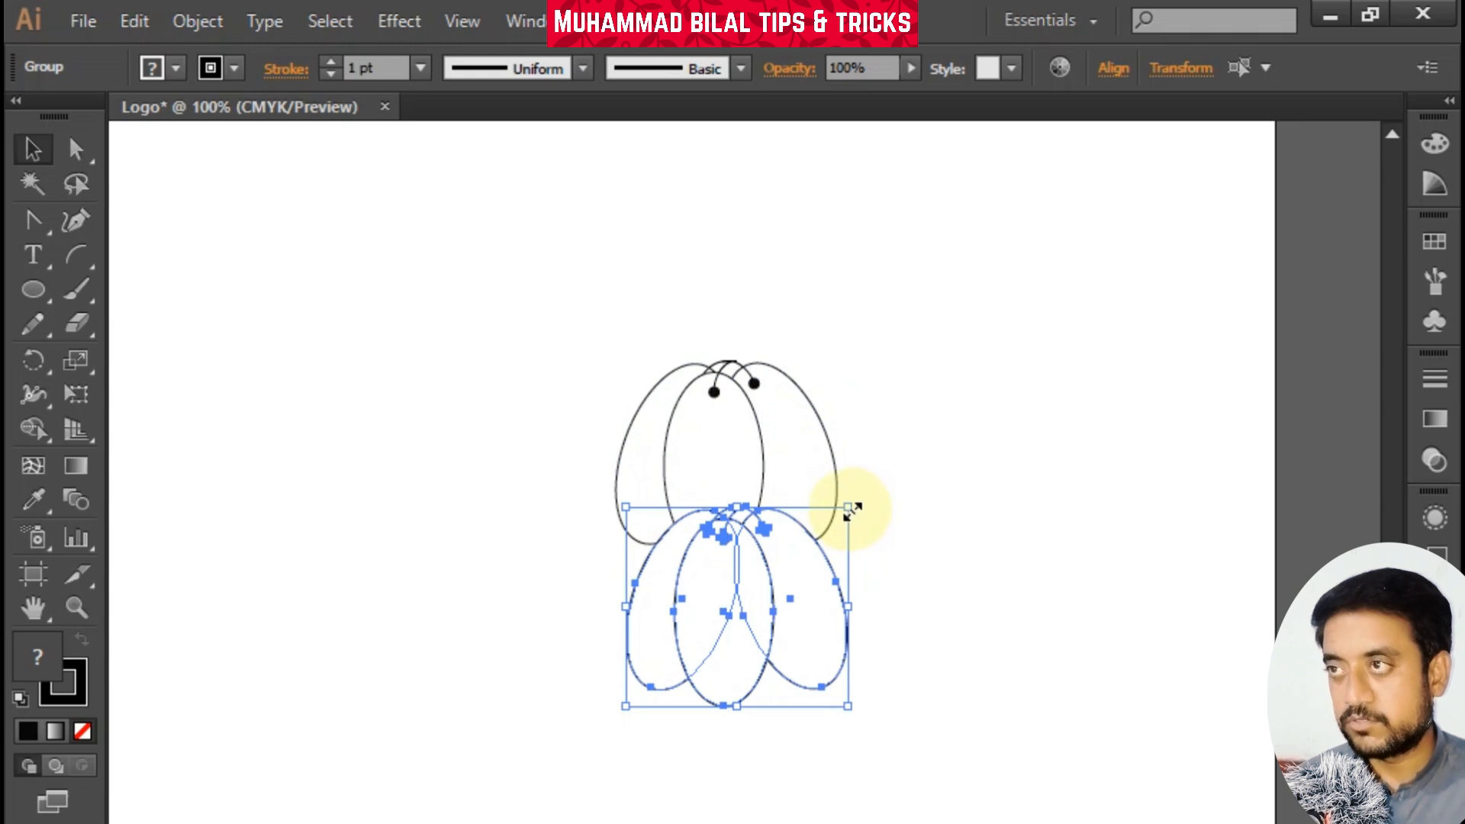
{"action": "left_click_drag", "start_coordinate": [850, 508], "coordinate": [822, 540]}
{"action": "left_click_drag", "start_coordinate": [742, 570], "coordinate": [739, 551]}
Send the copied ellipses behind the original cluster
{"action": "right_click", "coordinate": [744, 589]}
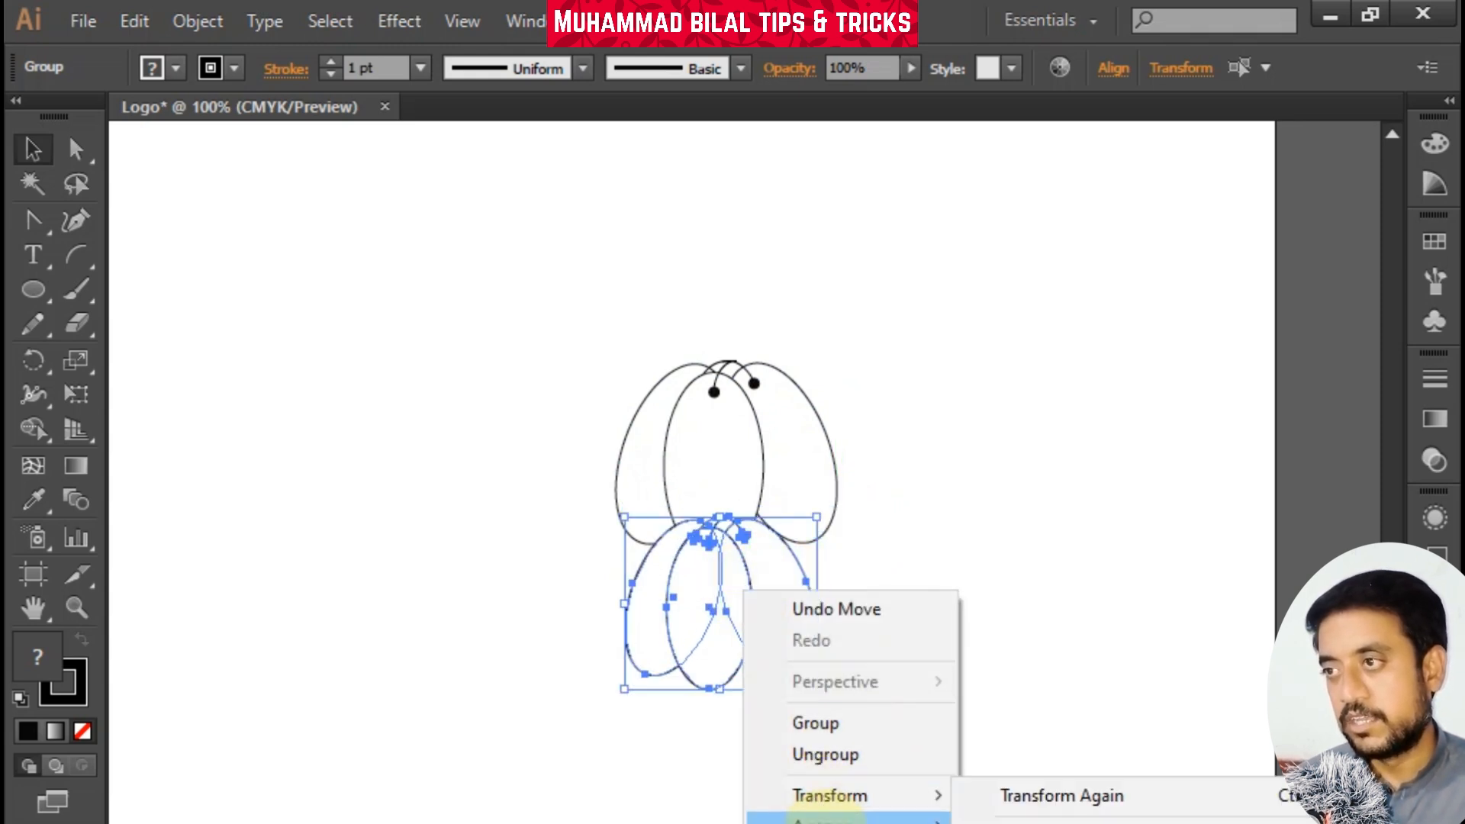
{"action": "mouse_move", "coordinate": [839, 818]}
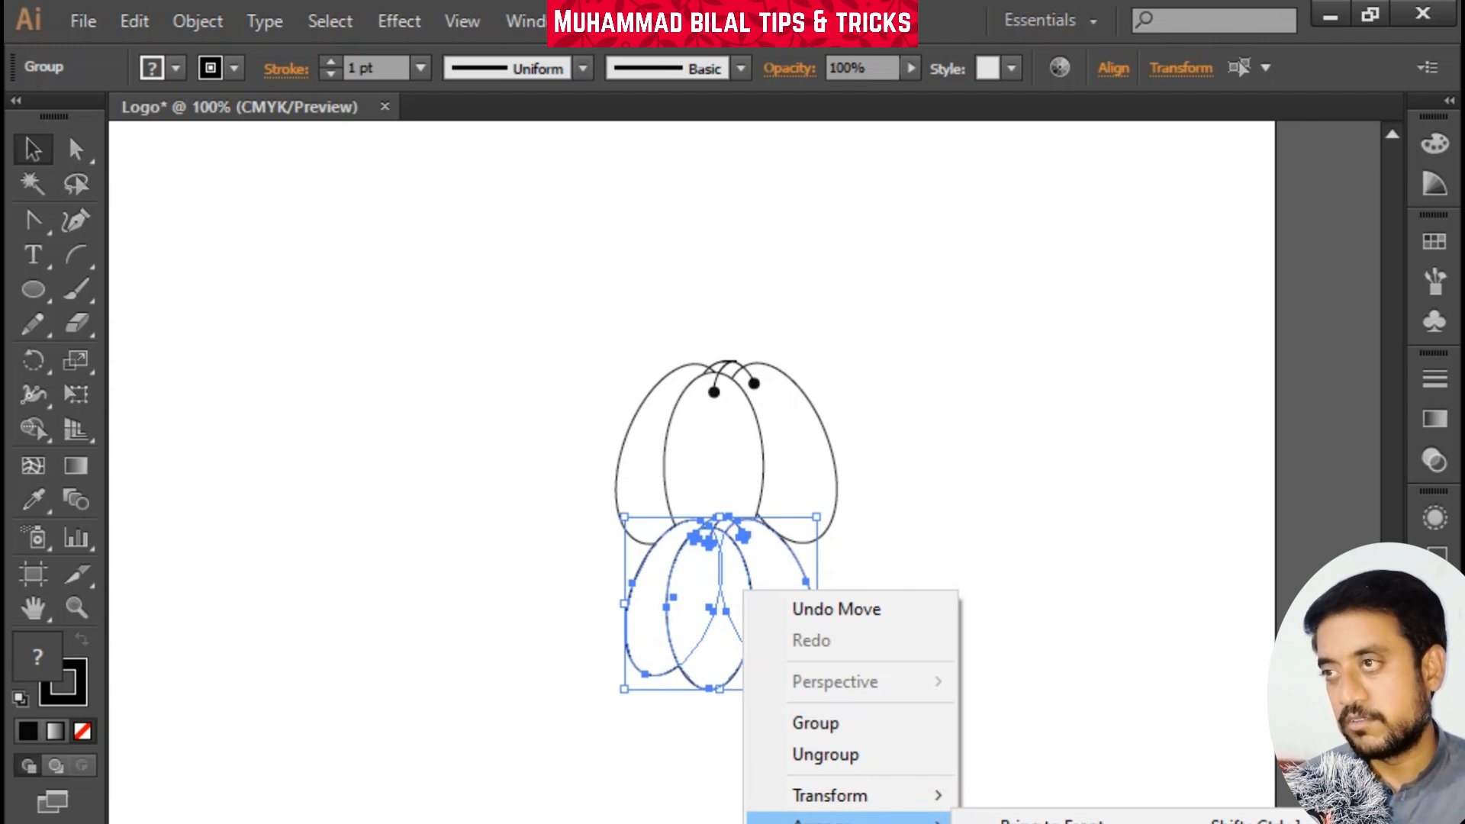
{"action": "left_click", "coordinate": [1053, 820]}
{"action": "left_click", "coordinate": [817, 661]}
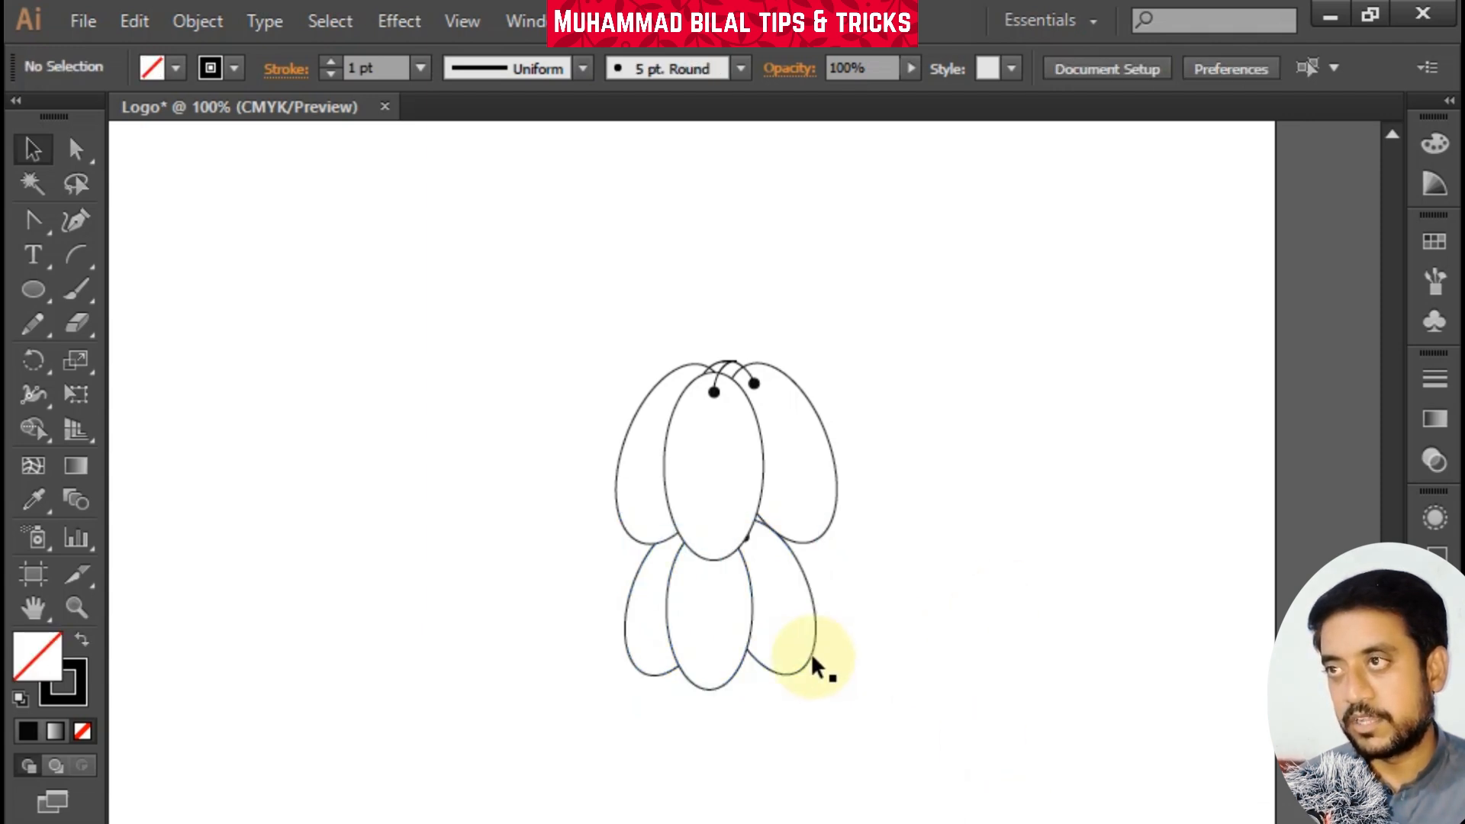
Select pieces of the copied and original clusters to check whether each cluster behaves as one object
{"action": "left_click", "coordinate": [725, 636]}
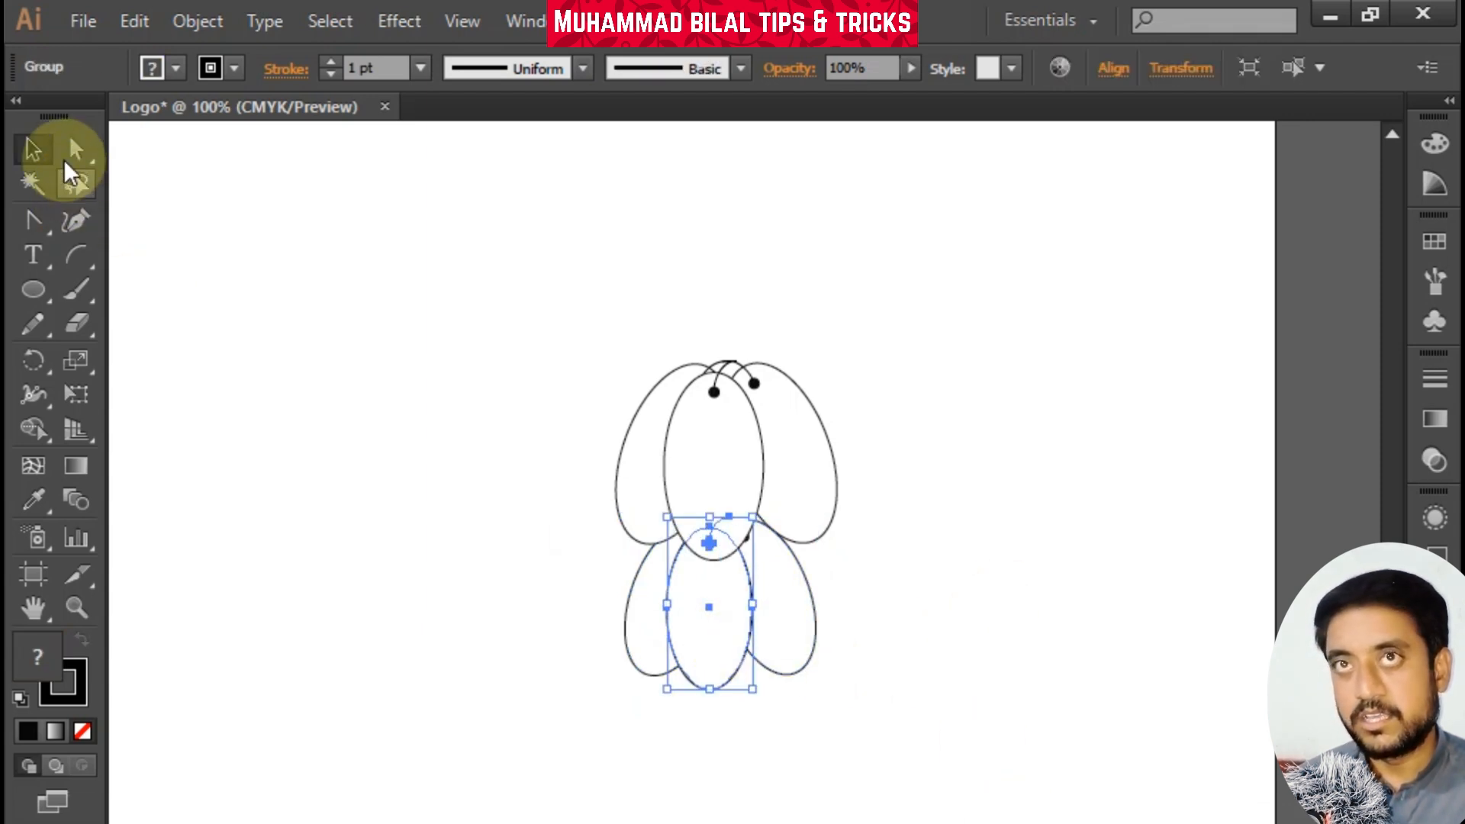
{"action": "left_click", "coordinate": [460, 489]}
{"action": "left_click", "coordinate": [694, 648]}
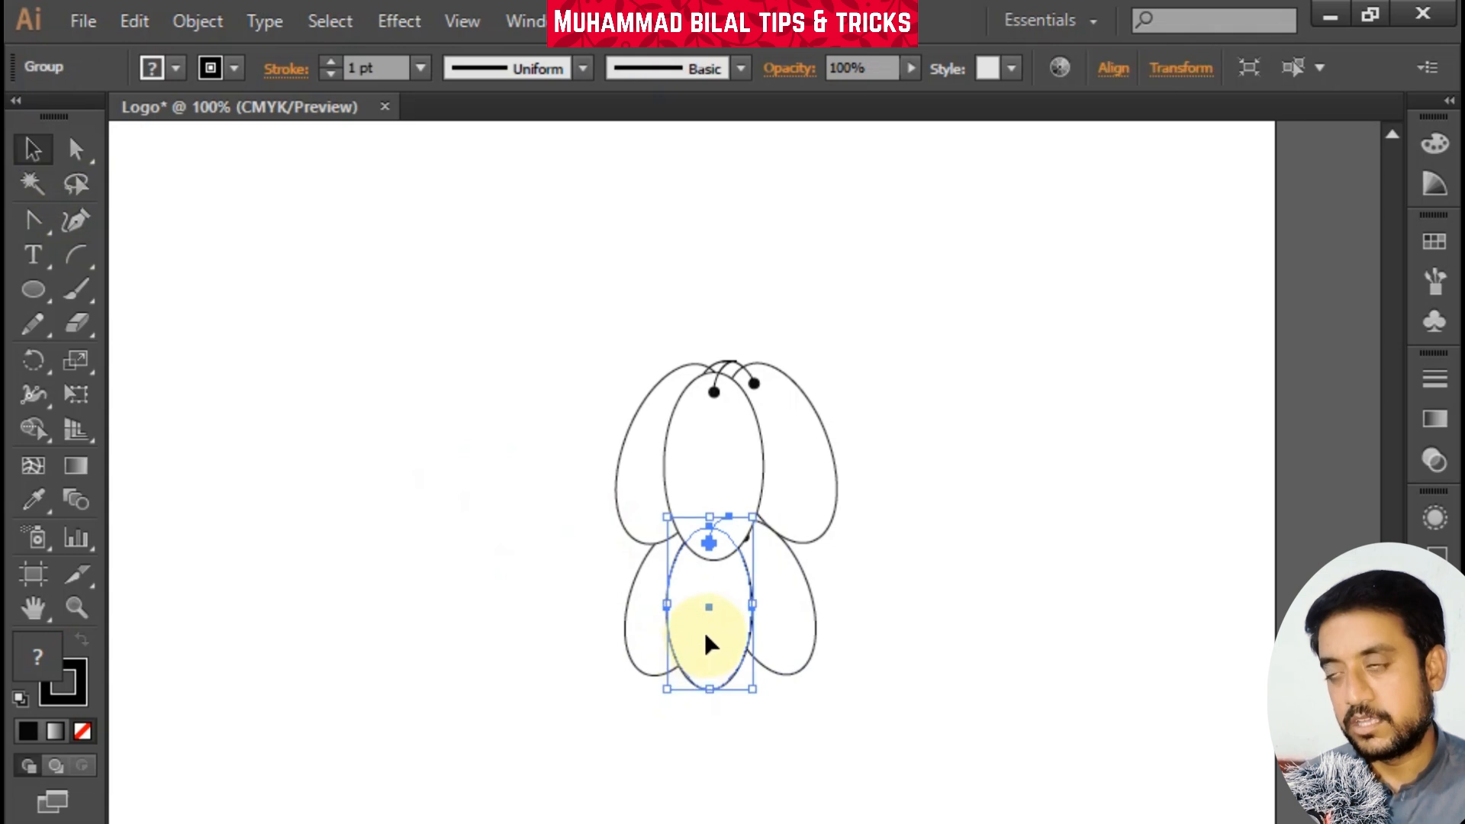
{"action": "left_click_drag", "start_coordinate": [953, 540], "coordinate": [557, 692]}
{"action": "left_click", "coordinate": [991, 458]}
{"action": "left_click", "coordinate": [775, 580]}
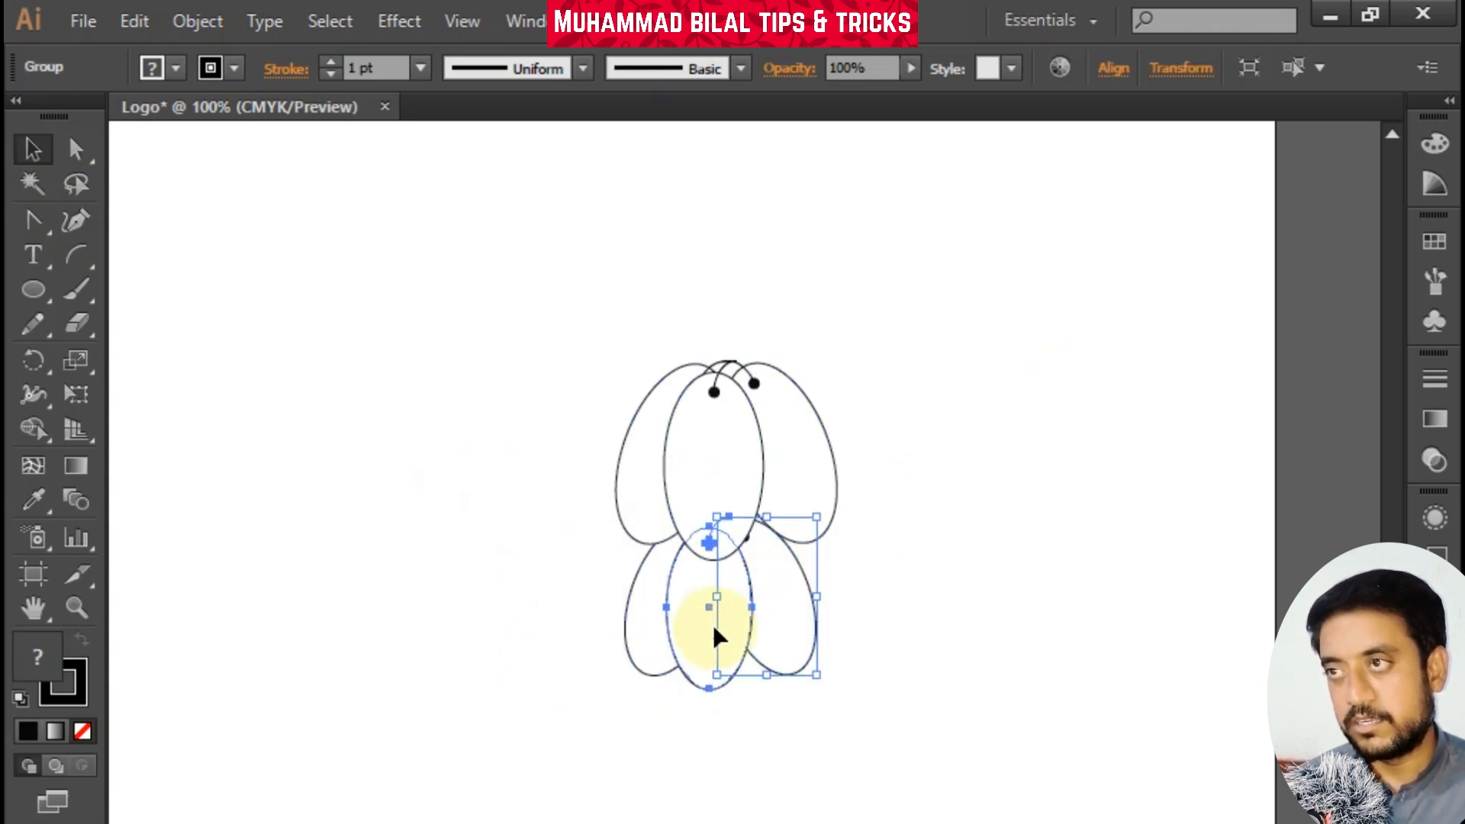
{"action": "left_click", "coordinate": [712, 621]}
{"action": "left_click", "coordinate": [439, 543]}
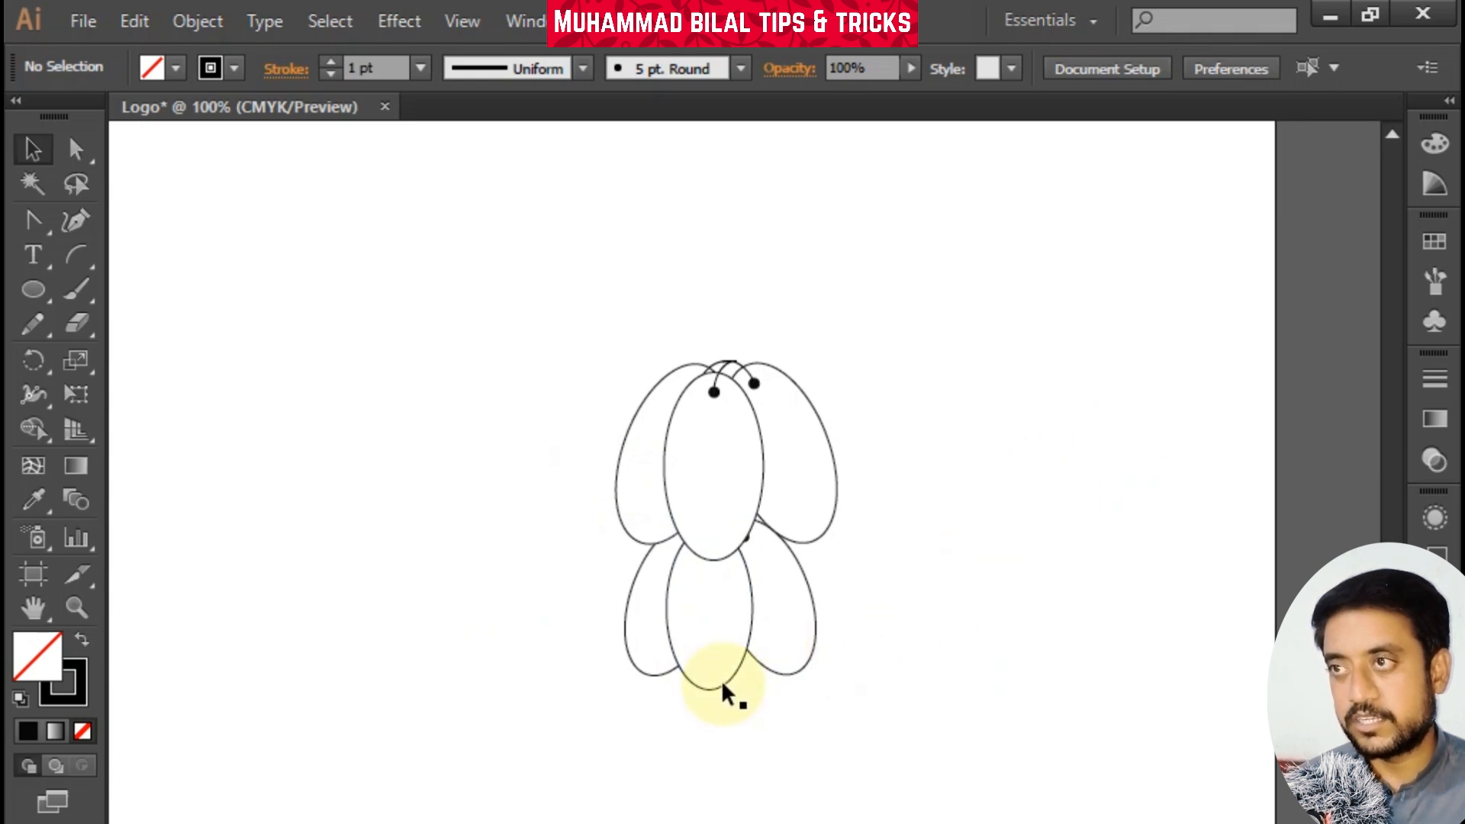
{"action": "left_click", "coordinate": [738, 385]}
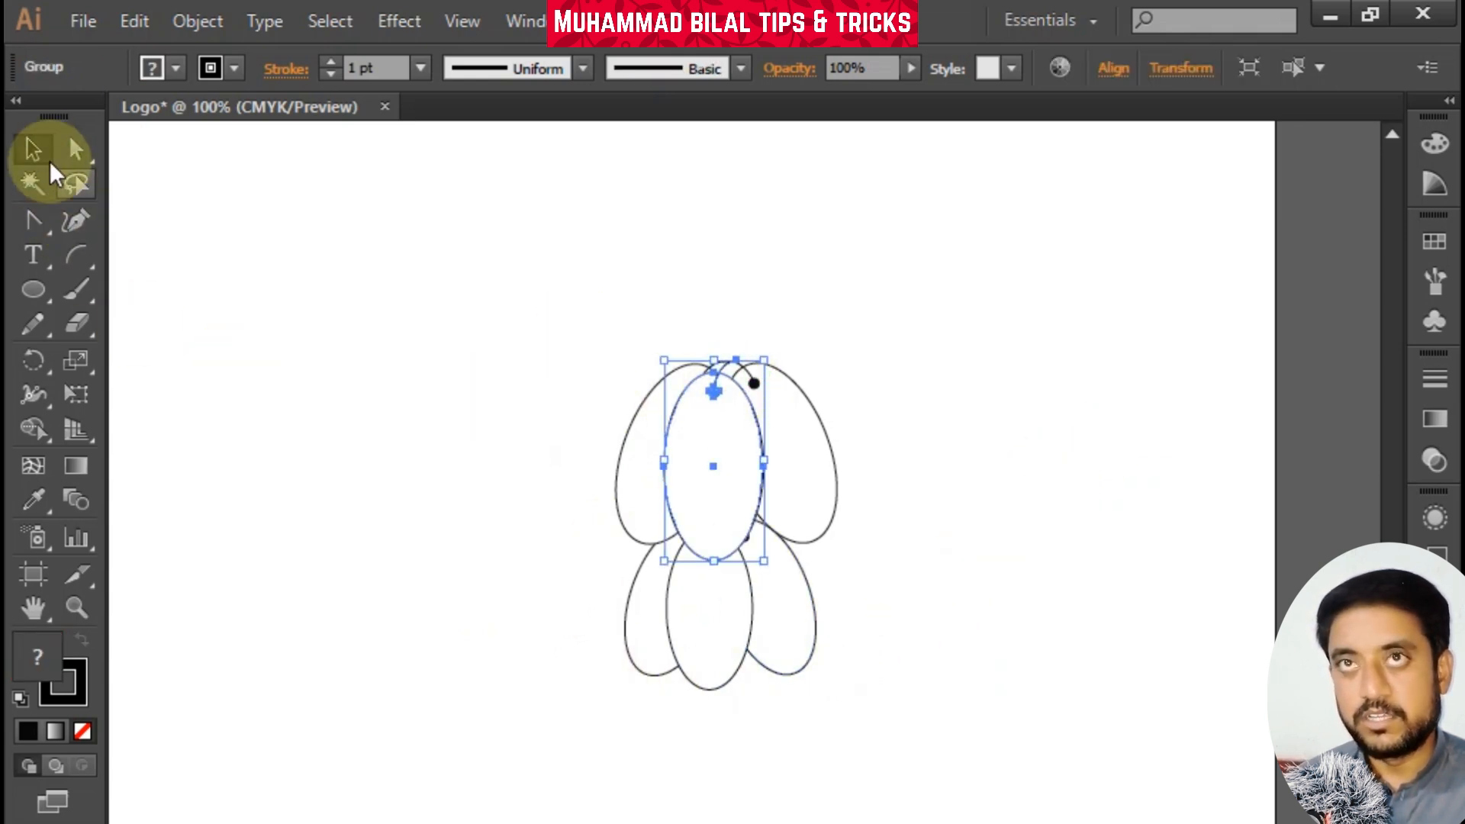
Undo the copying, scaling and reordering of the lower cluster
{"action": "left_click_drag", "start_coordinate": [456, 227], "coordinate": [920, 541]}
{"action": "key", "text": "ctrl+z"}
{"action": "key", "text": "ctrl+z"}
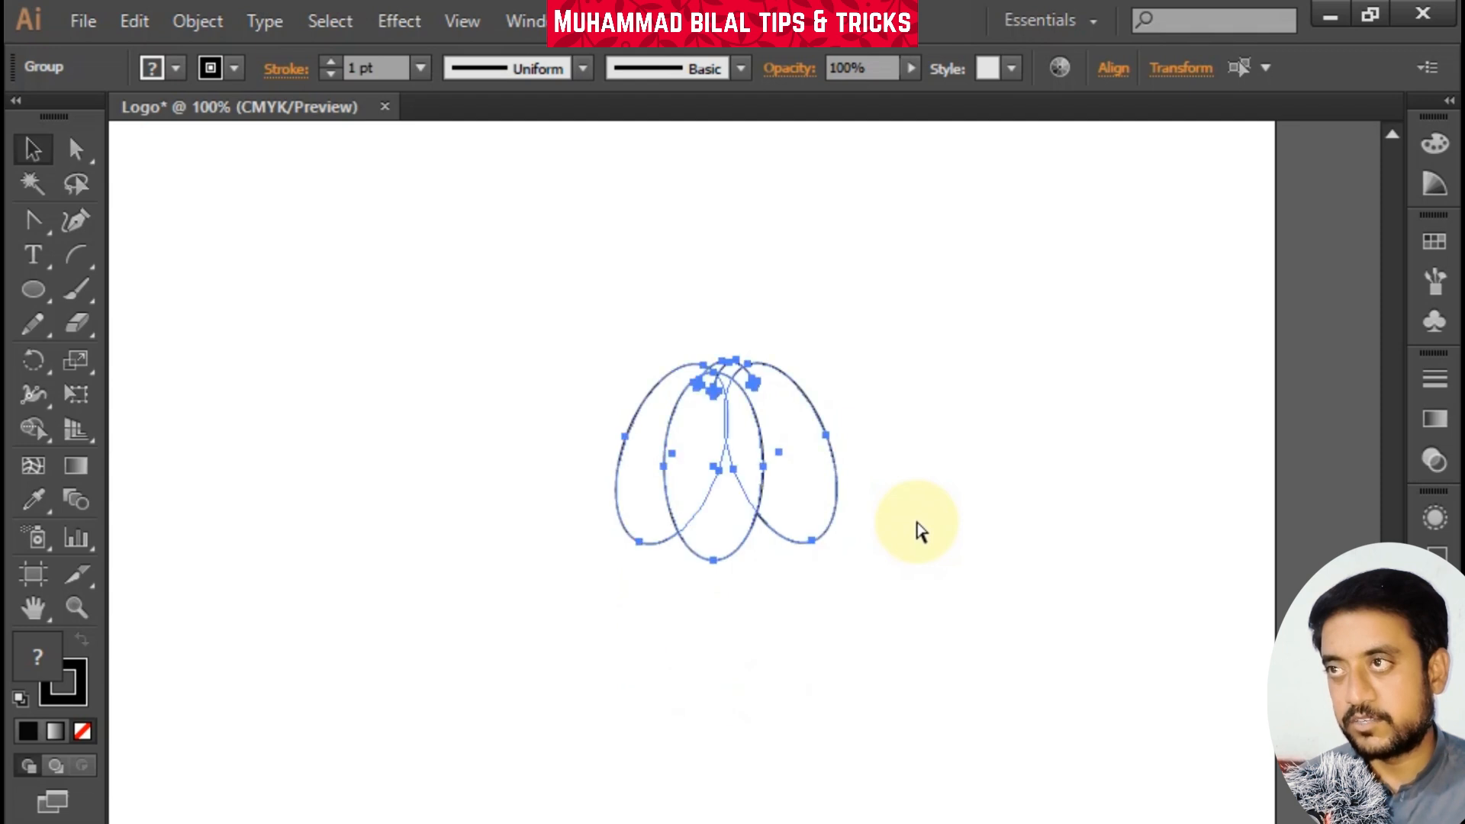
Select the three ellipse groups of the cluster and group them into one object
{"action": "left_click_drag", "start_coordinate": [546, 298], "coordinate": [918, 534]}
{"action": "left_click", "coordinate": [917, 534]}
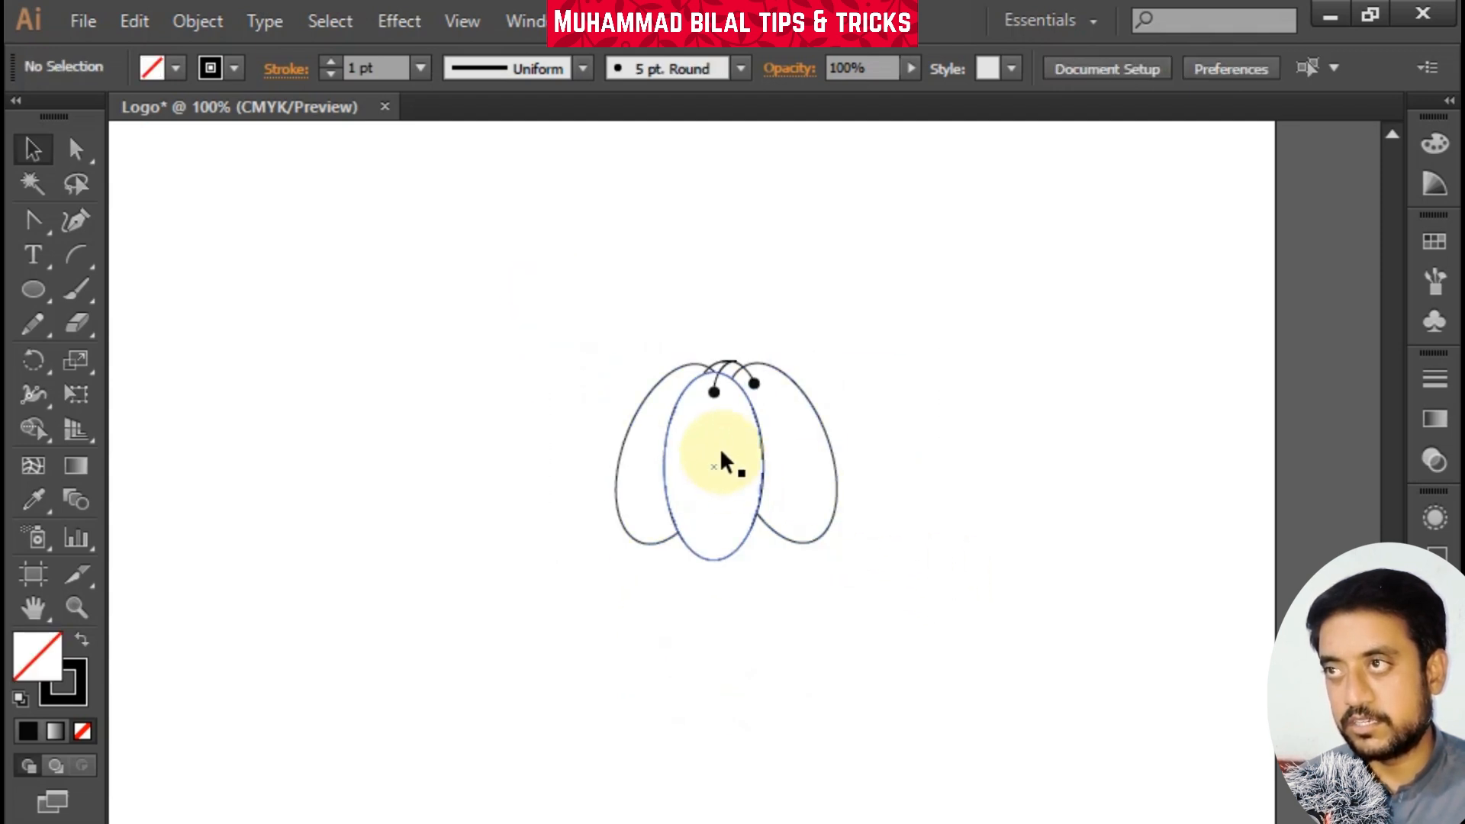
{"action": "left_click", "coordinate": [725, 468]}
{"action": "left_click_drag", "start_coordinate": [554, 327], "coordinate": [965, 619]}
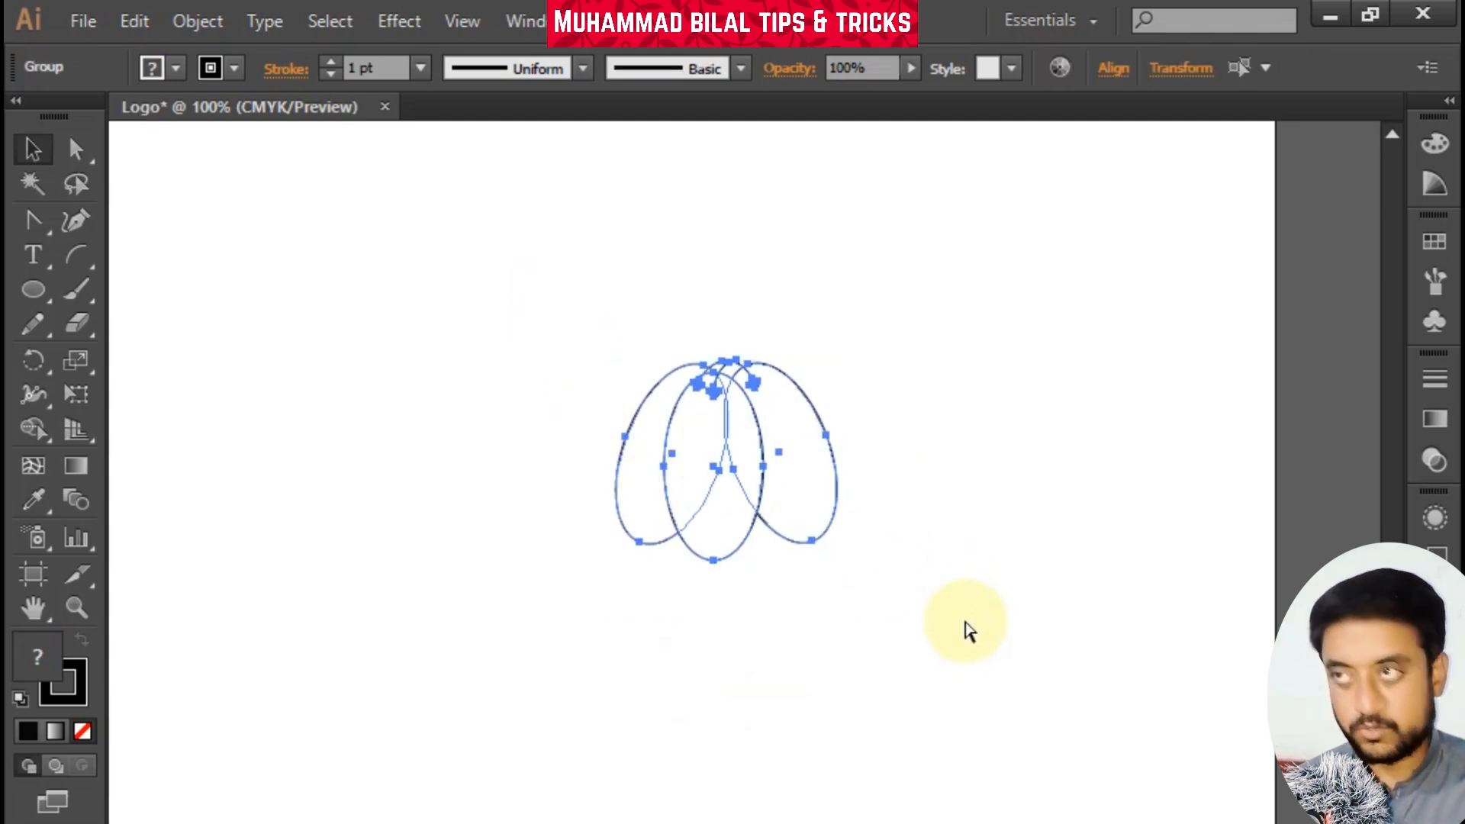
{"action": "key", "text": "ctrl+g"}
{"action": "left_click", "coordinate": [958, 576]}
Check the group options of the cluster and whether it selects as a single object
{"action": "right_click", "coordinate": [745, 445]}
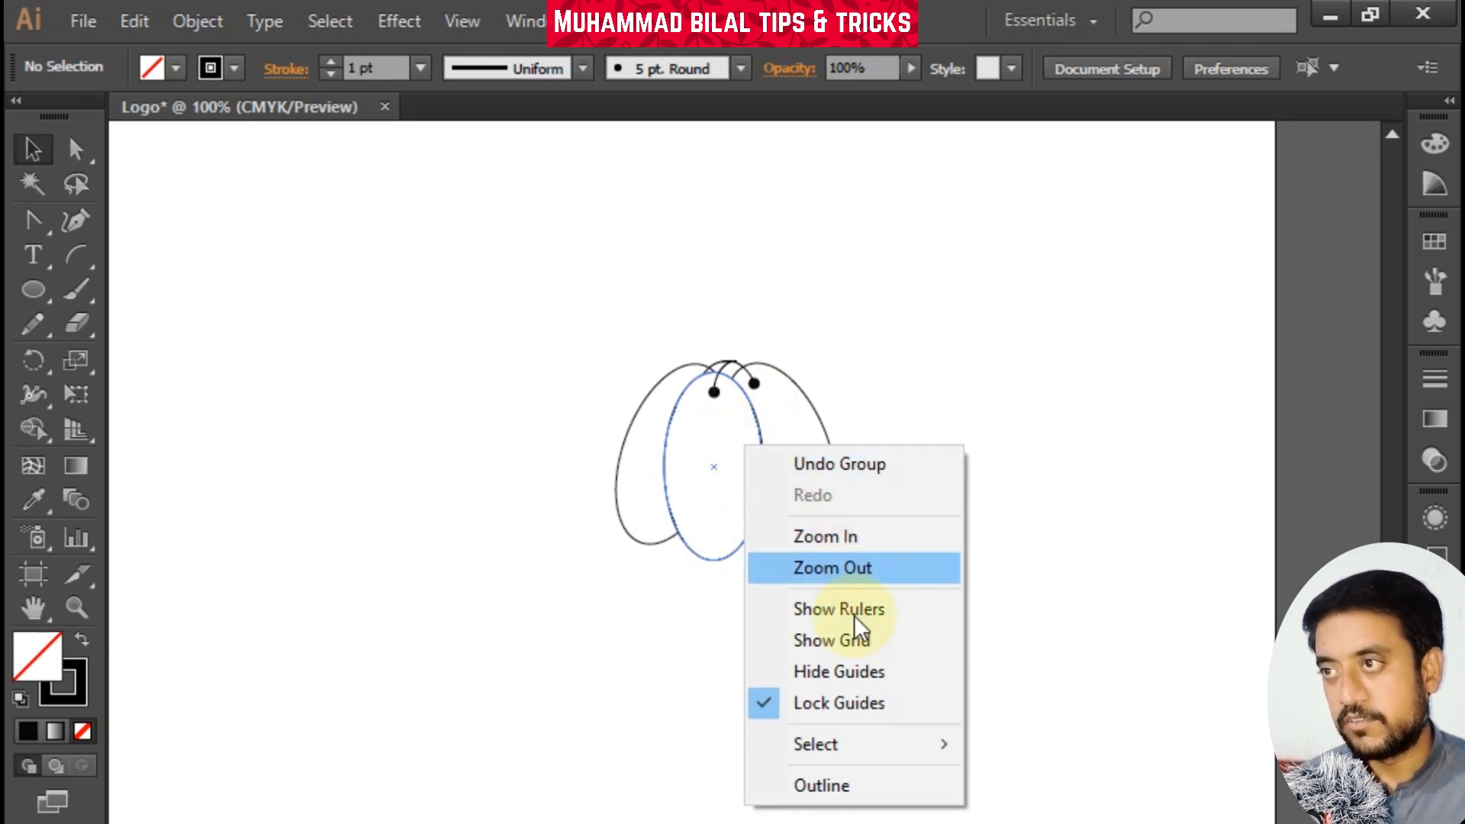
{"action": "left_click", "coordinate": [720, 428]}
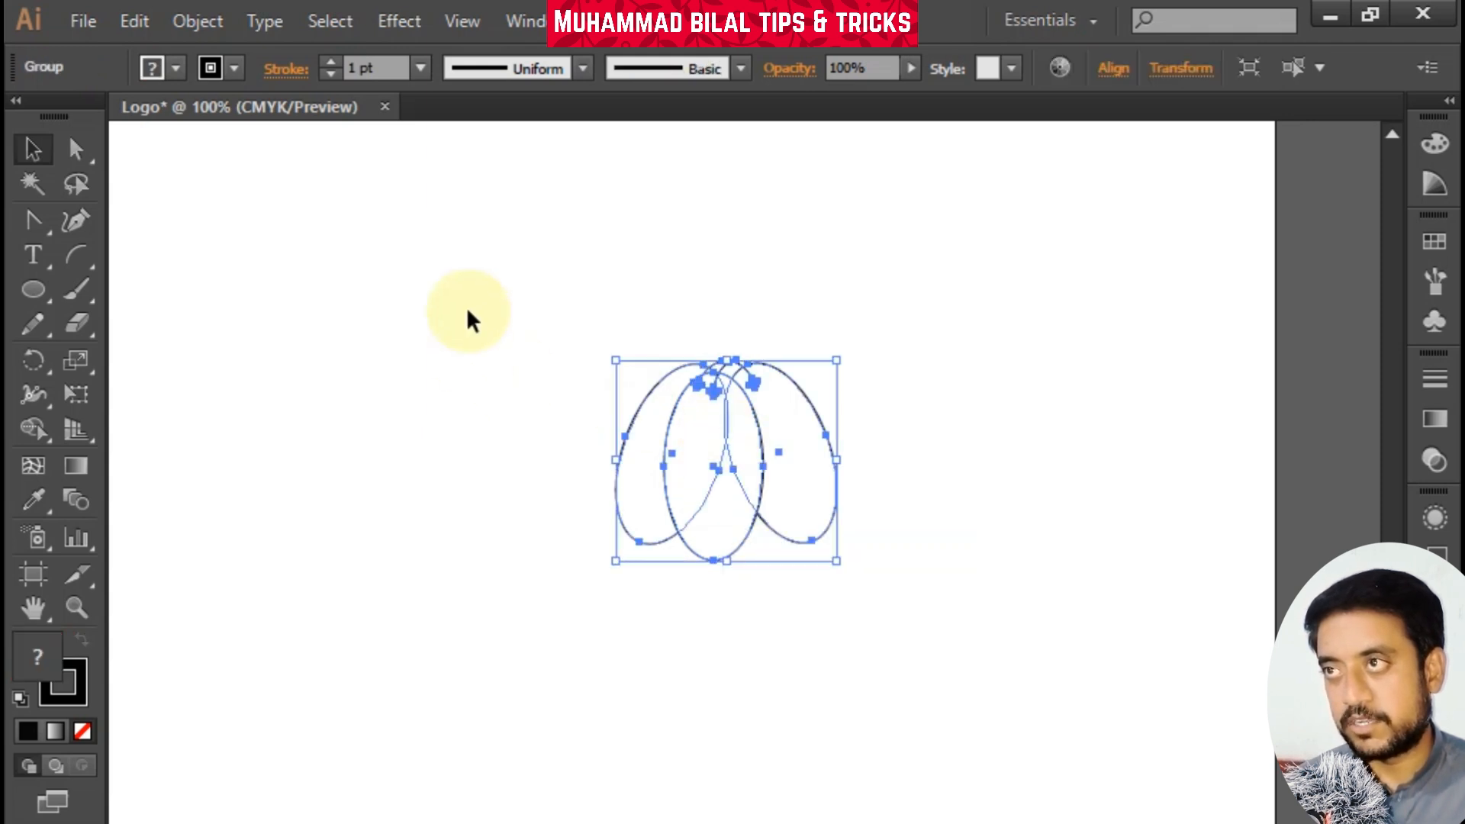
{"action": "right_click", "coordinate": [679, 410]}
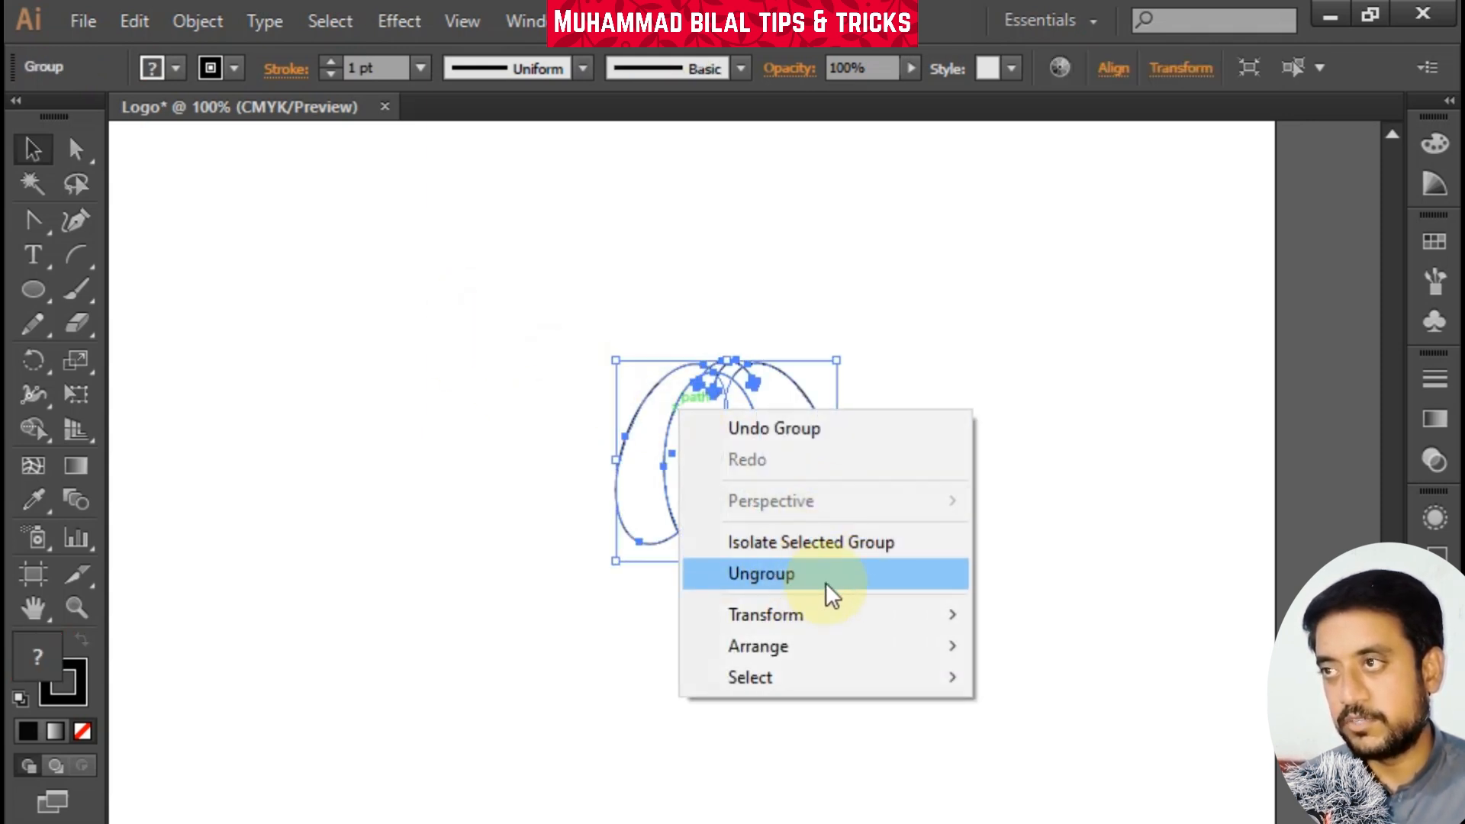
{"action": "left_click", "coordinate": [795, 573]}
{"action": "left_click", "coordinate": [483, 478]}
{"action": "left_click", "coordinate": [740, 437]}
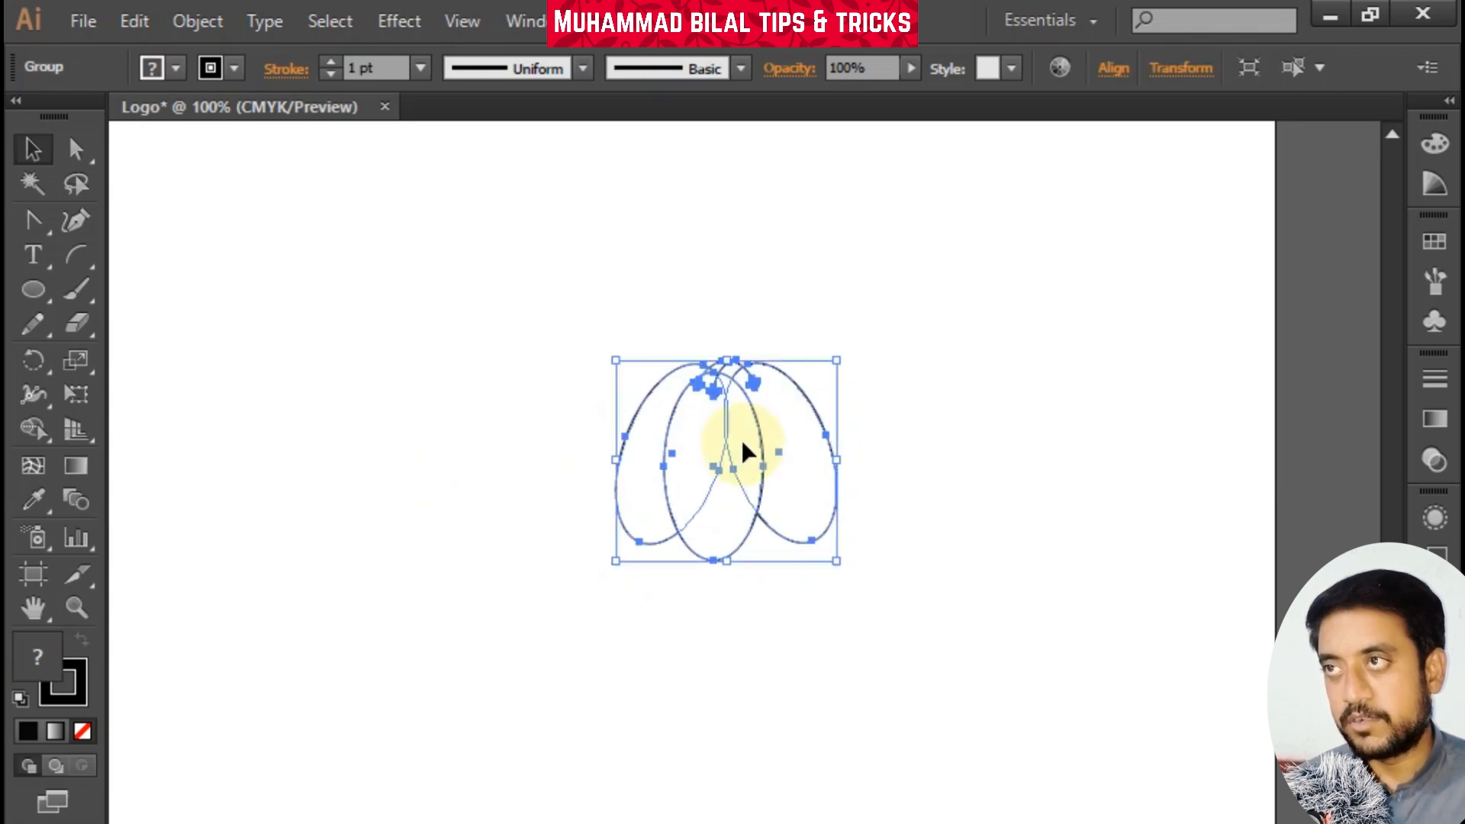
Place a slightly smaller copy of the grouped cluster below the original and send it to the back
{"action": "left_click_drag", "start_coordinate": [765, 425], "coordinate": [757, 565]}
{"action": "right_click", "coordinate": [766, 566]}
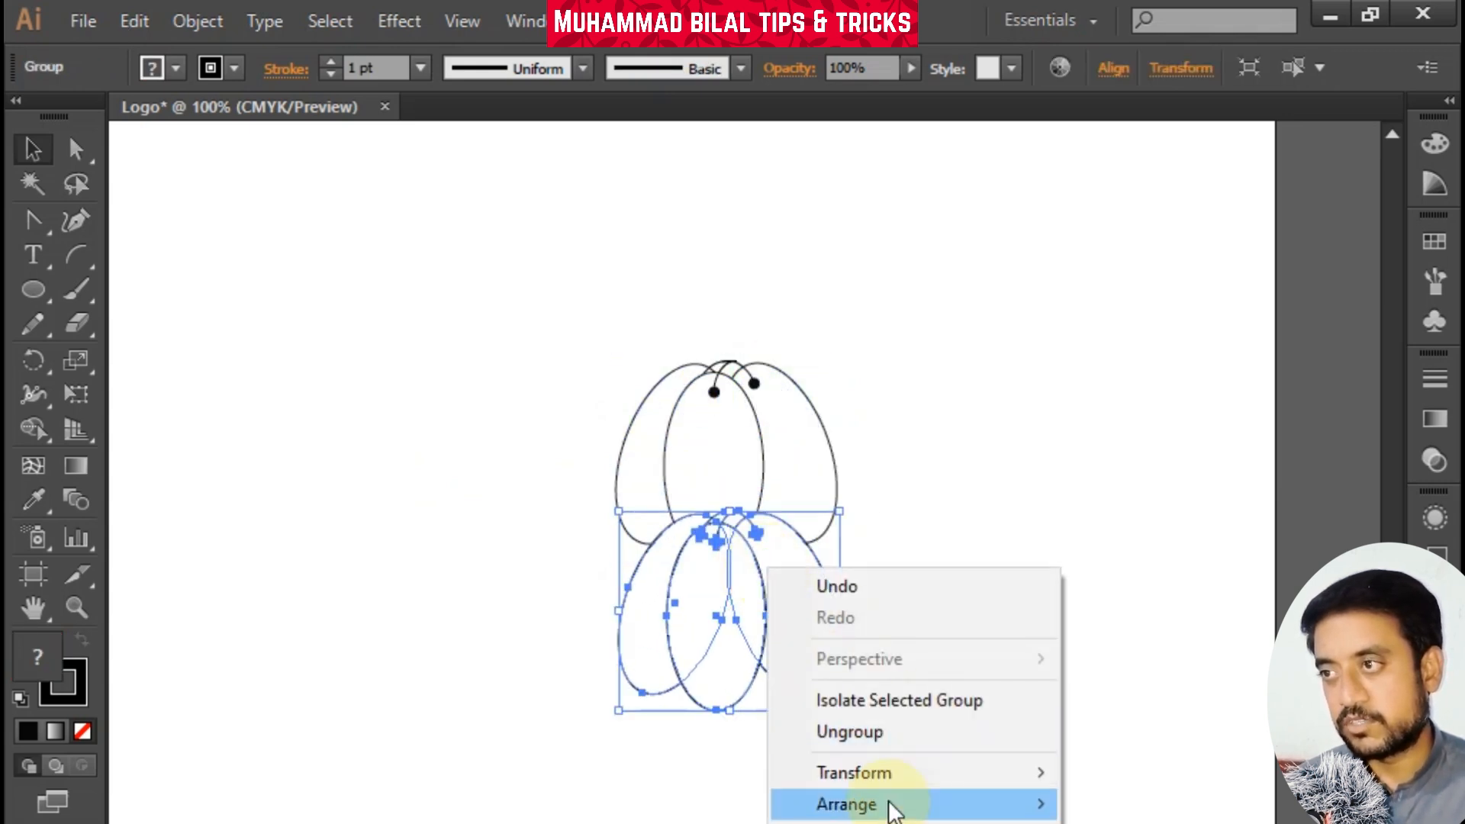
{"action": "mouse_move", "coordinate": [890, 807]}
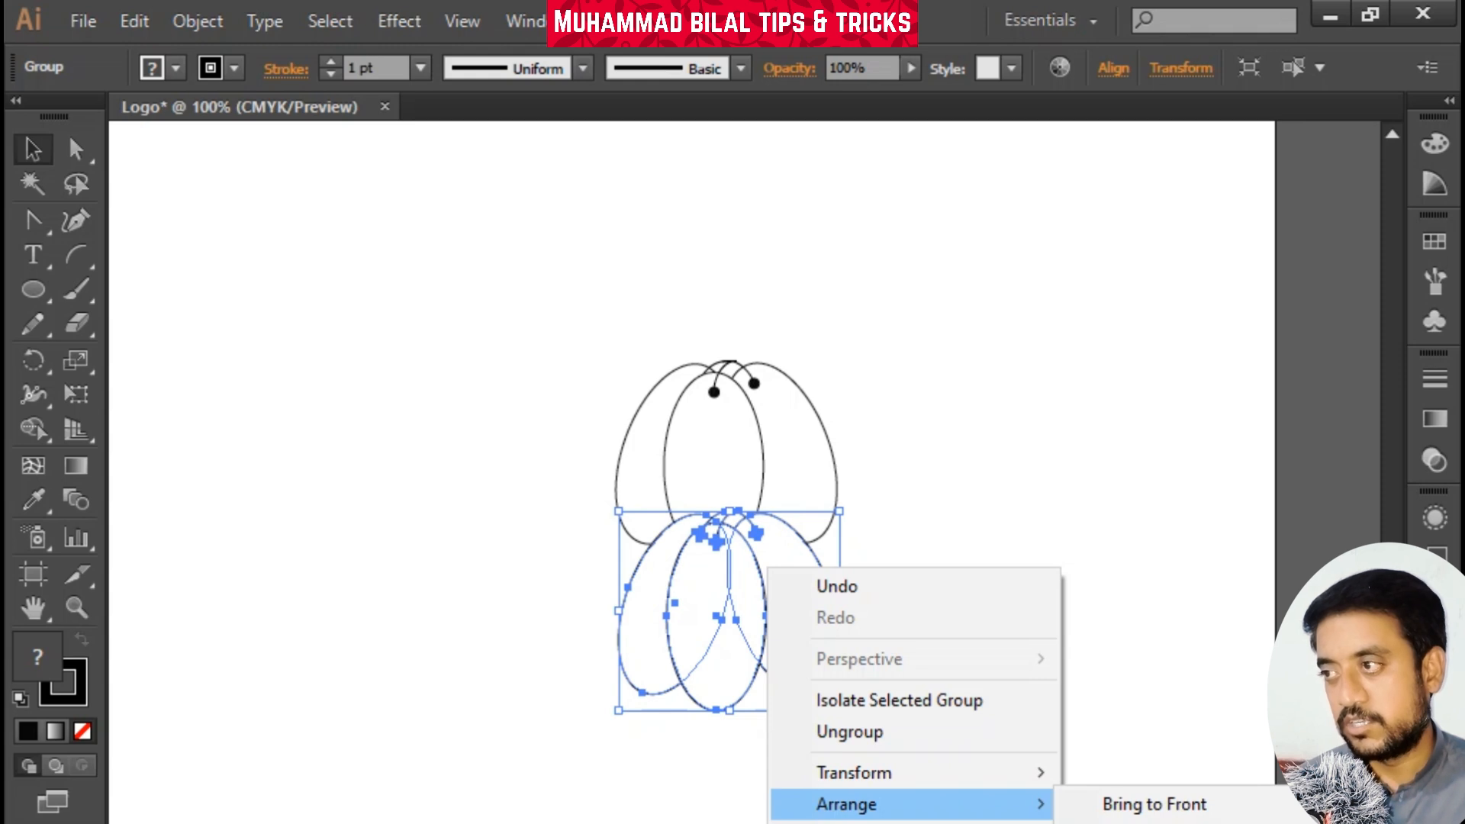
{"action": "left_click", "coordinate": [1152, 823]}
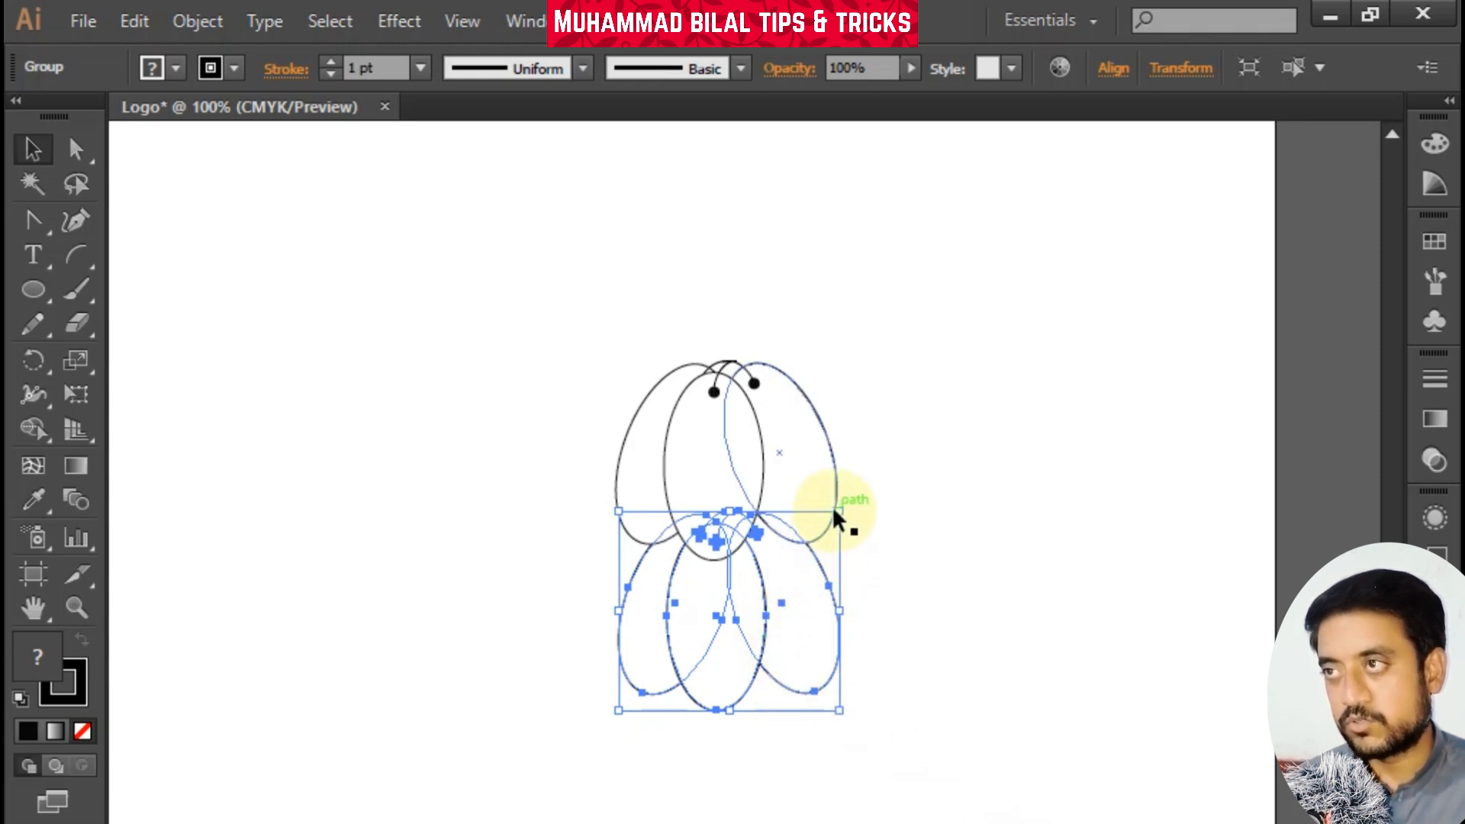
{"action": "left_click_drag", "start_coordinate": [840, 510], "coordinate": [840, 531]}
Try to move the smaller cluster copy further down the artboard
{"action": "left_click_drag", "start_coordinate": [757, 613], "coordinate": [769, 749]}
{"action": "left_click", "coordinate": [873, 631]}
{"action": "left_click", "coordinate": [759, 624]}
{"action": "key", "text": "super"}
{"action": "key", "text": "super"}
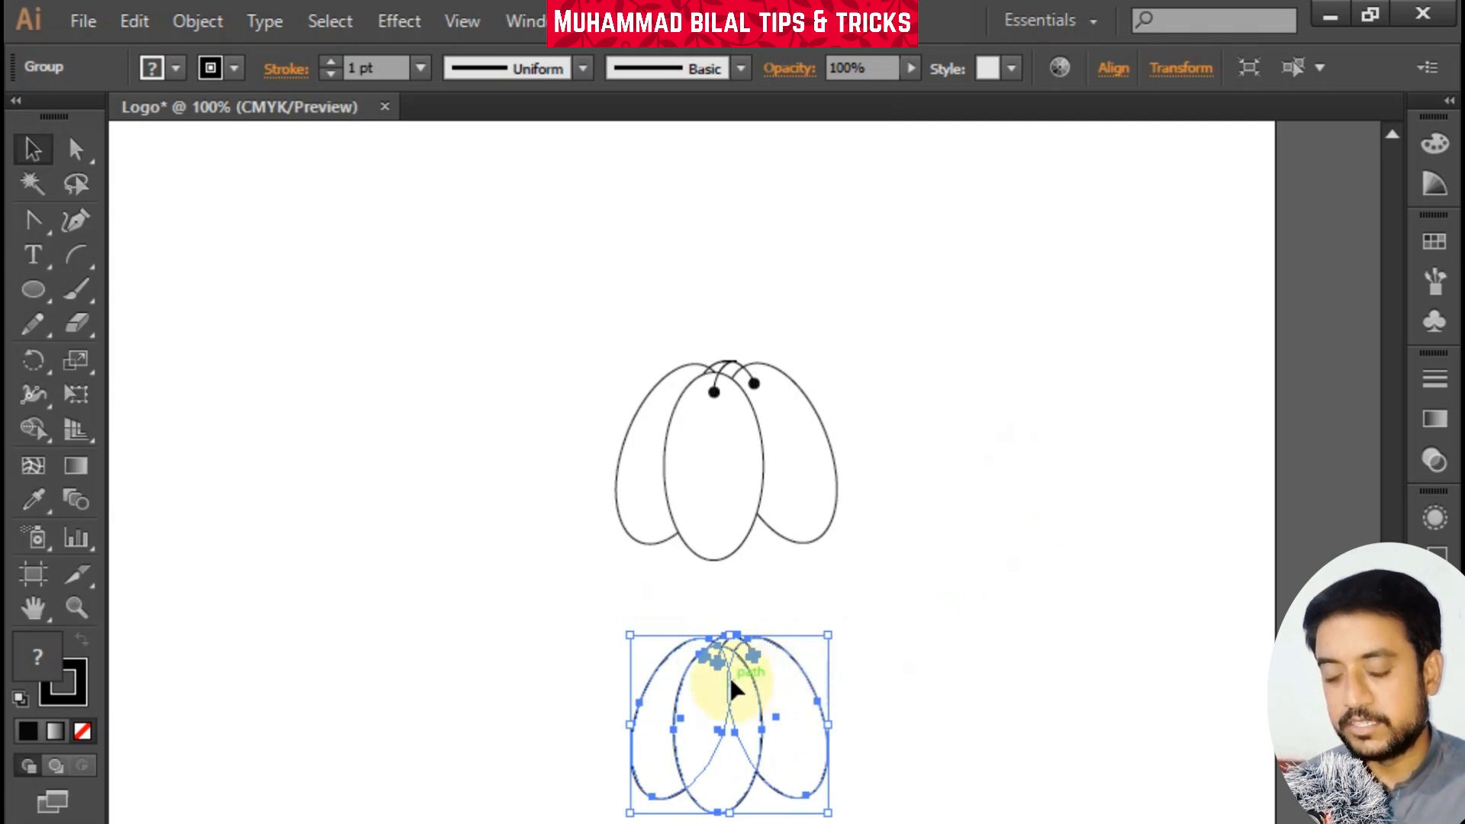
{"action": "key", "text": "ctrl+z"}
Duplicate the smaller cluster directly below itself and send the new copy to the back
{"action": "key", "text": "alt"}
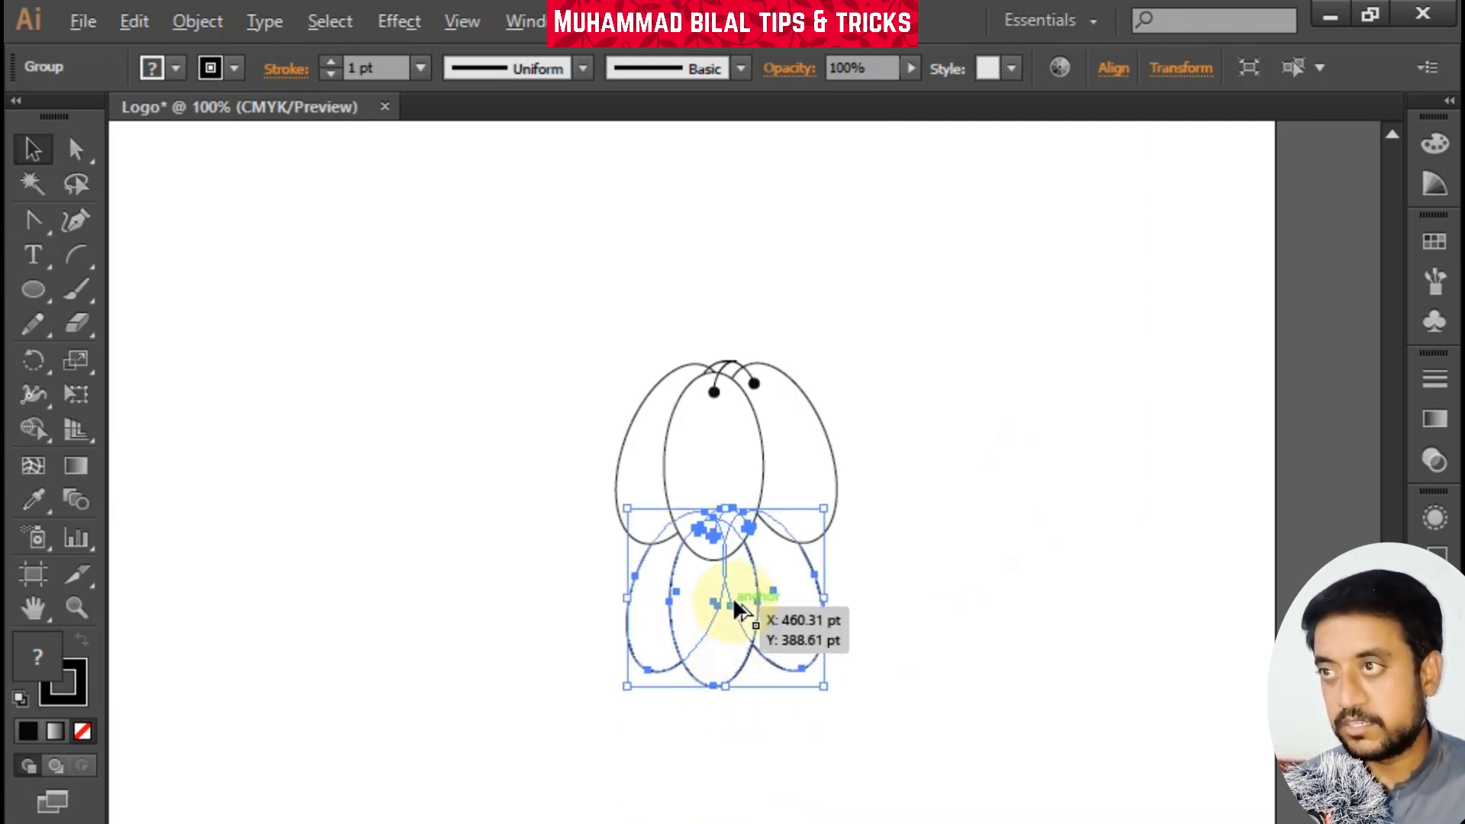
{"action": "left_click_drag", "start_coordinate": [734, 601], "coordinate": [730, 732]}
{"action": "left_click", "coordinate": [953, 627]}
{"action": "right_click", "coordinate": [720, 718]}
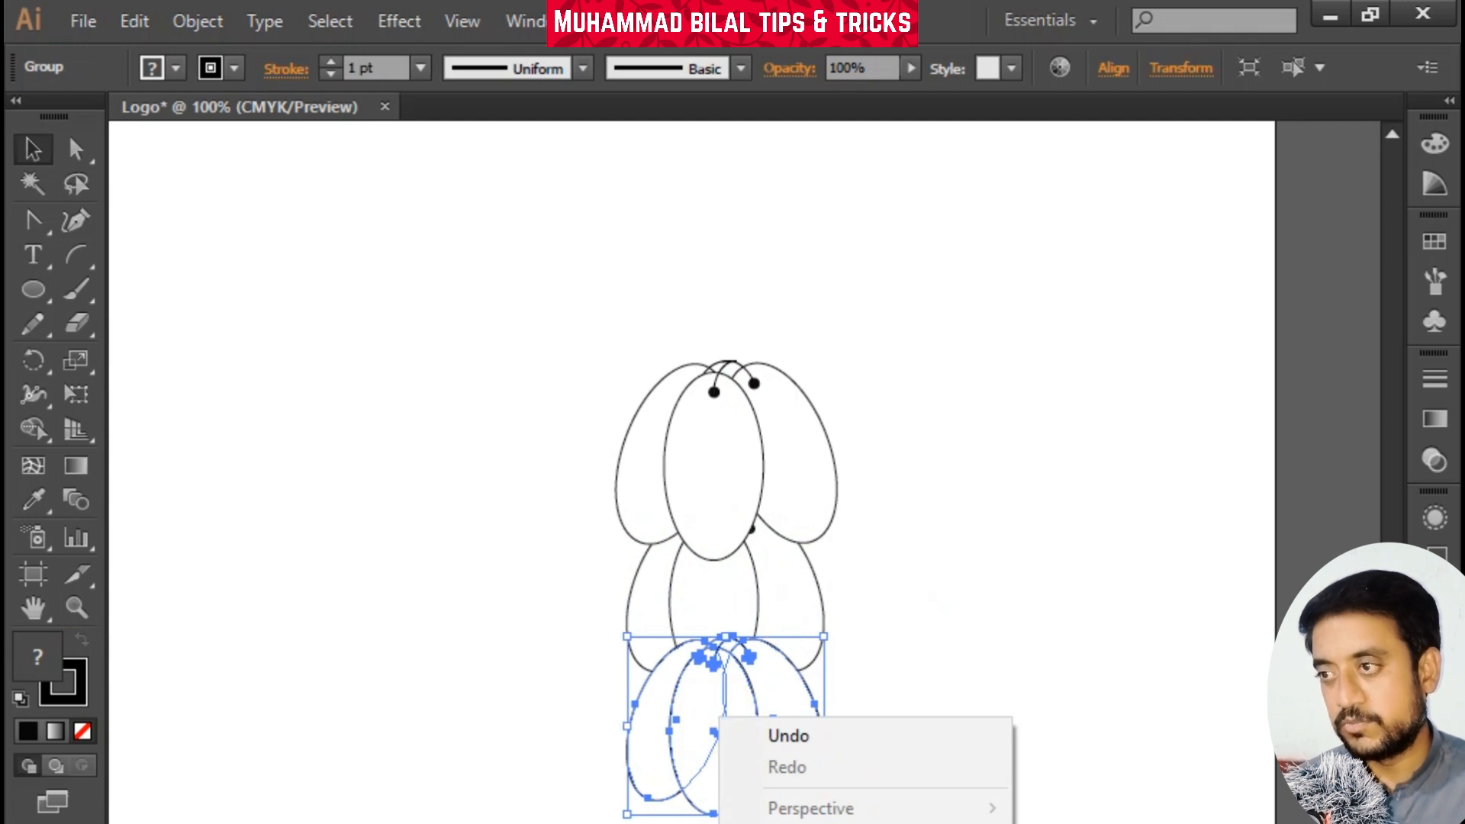
{"action": "mouse_move", "coordinate": [840, 820]}
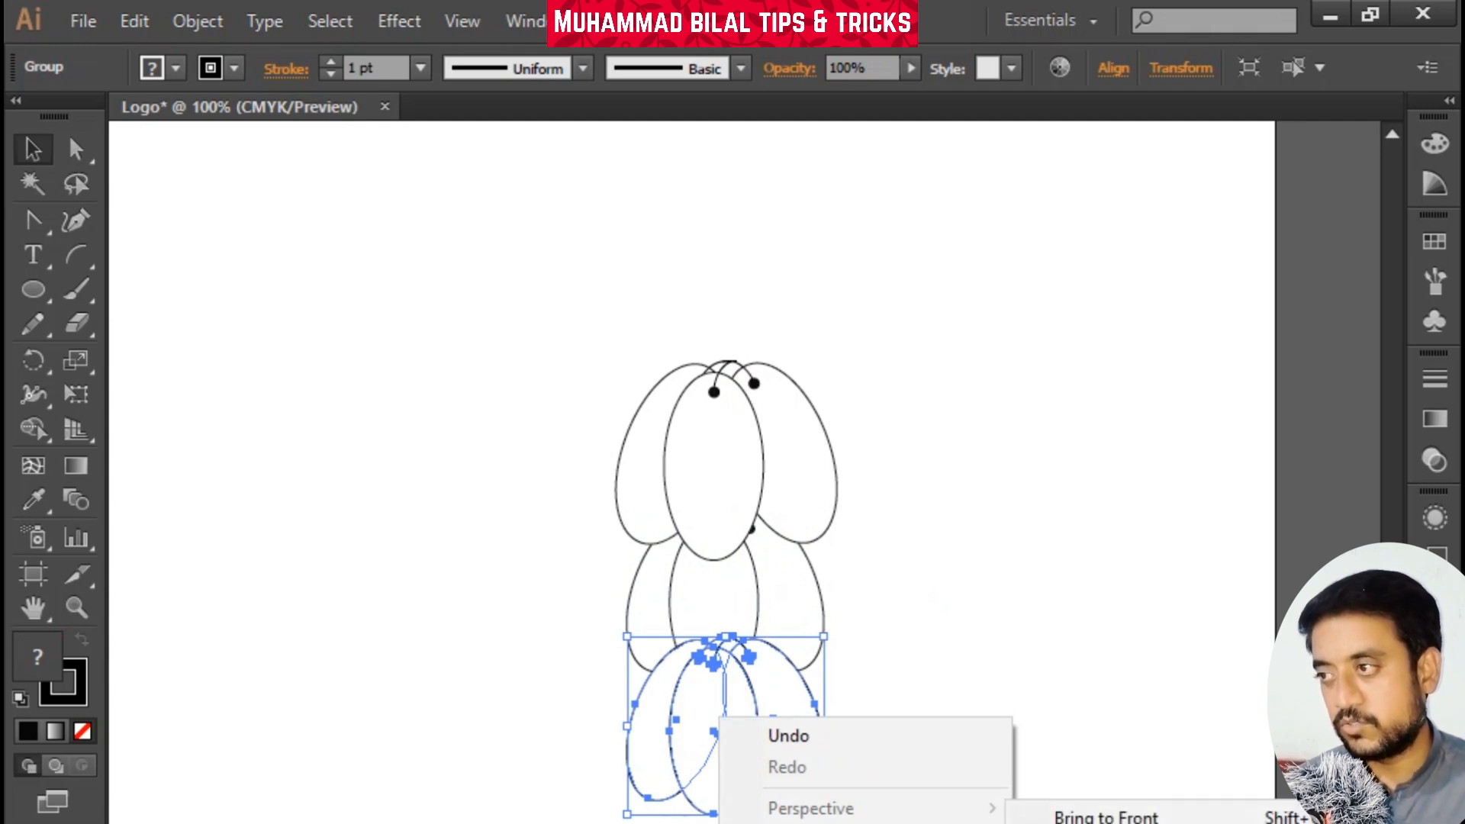
{"action": "left_click", "coordinate": [1106, 817]}
Shift the lowest cluster slightly up and to the right beneath the second one
{"action": "left_click", "coordinate": [768, 677]}
{"action": "left_click", "coordinate": [774, 705]}
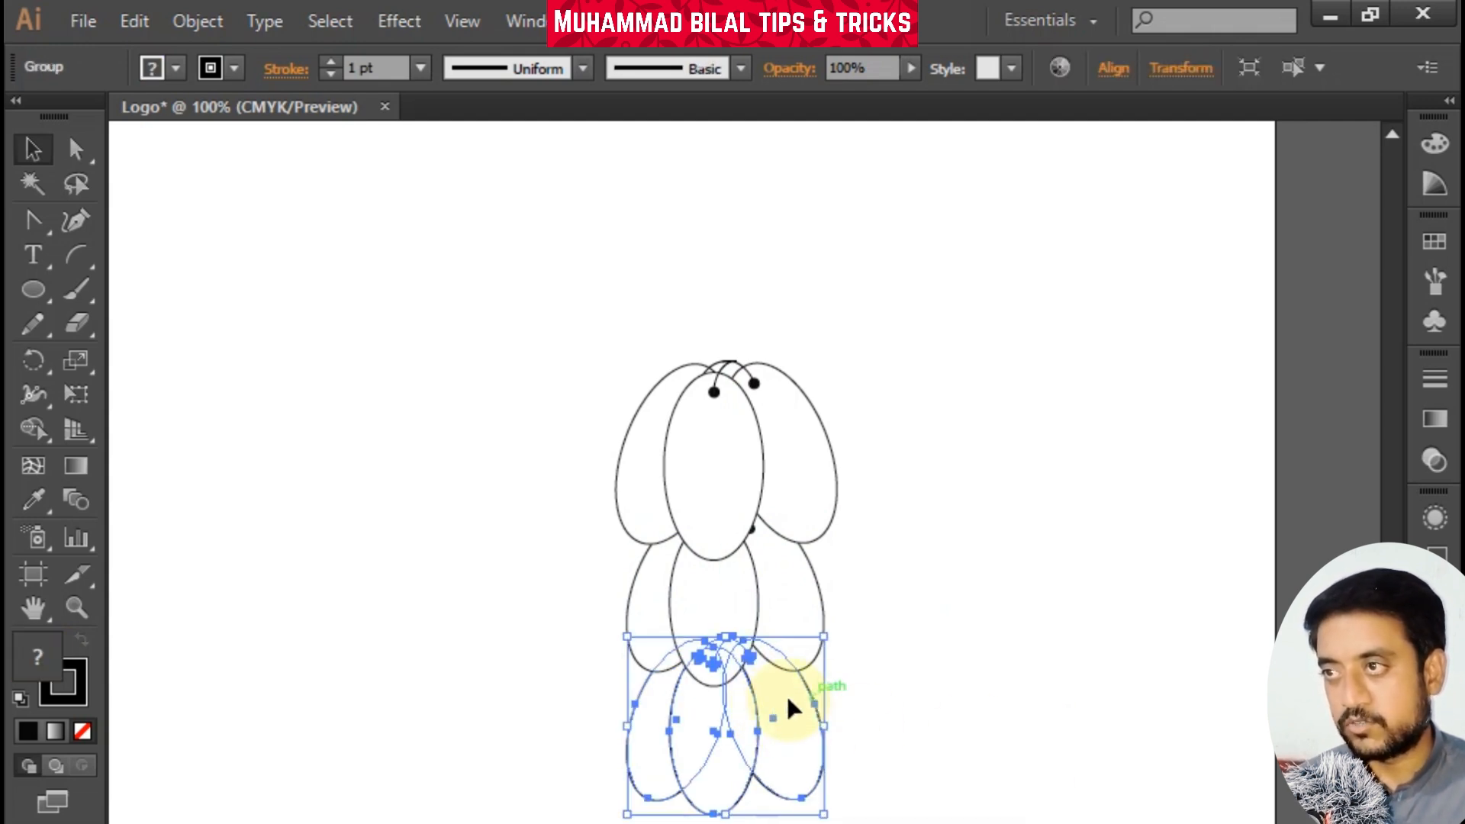
{"action": "left_click_drag", "start_coordinate": [742, 719], "coordinate": [747, 719]}
{"action": "left_click", "coordinate": [995, 684]}
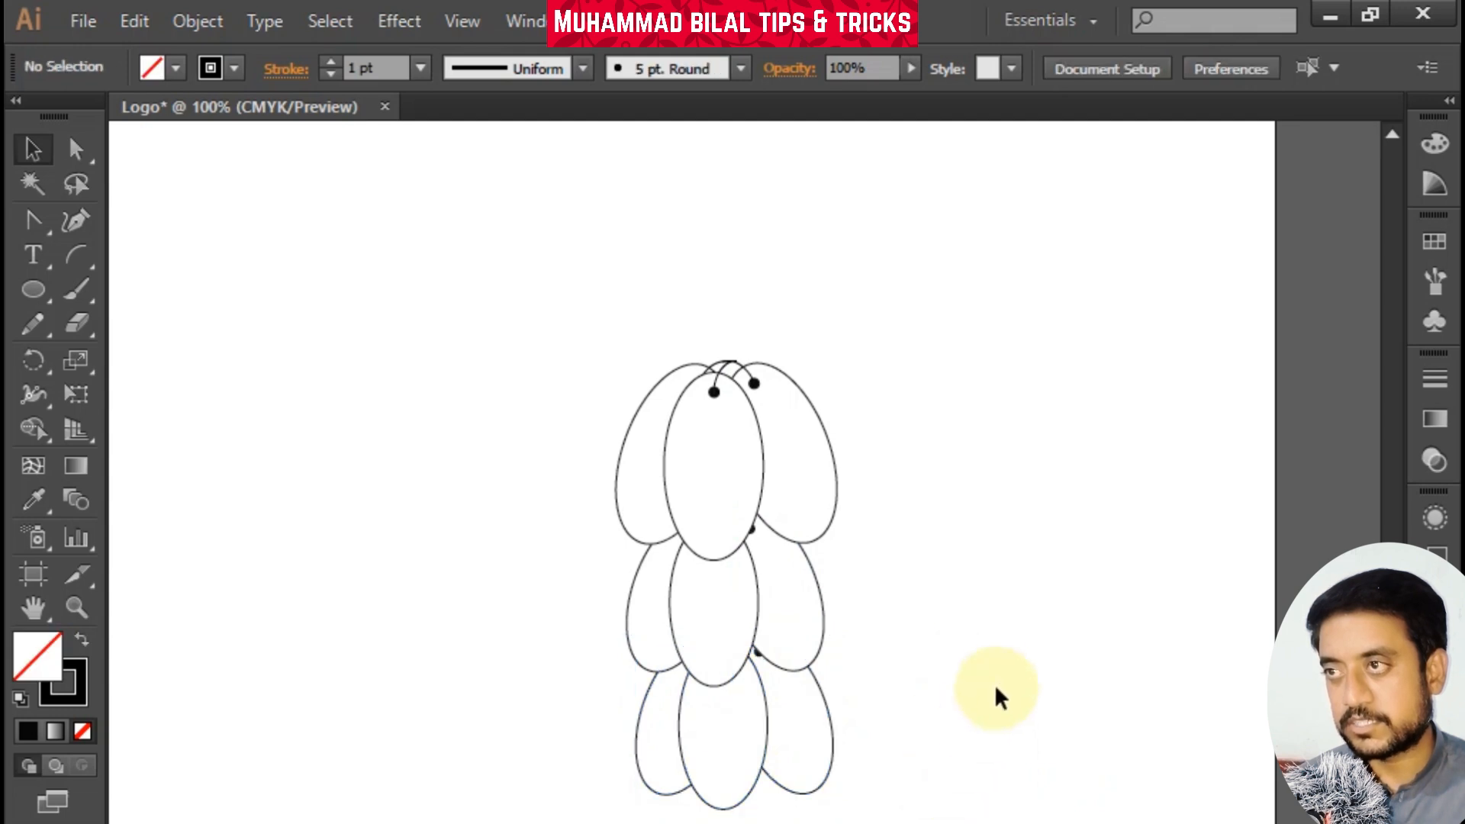
Paint a curved stem with the Paintbrush tool, from the arcs atop the upper cluster toward the upper right
{"action": "left_click", "coordinate": [76, 291]}
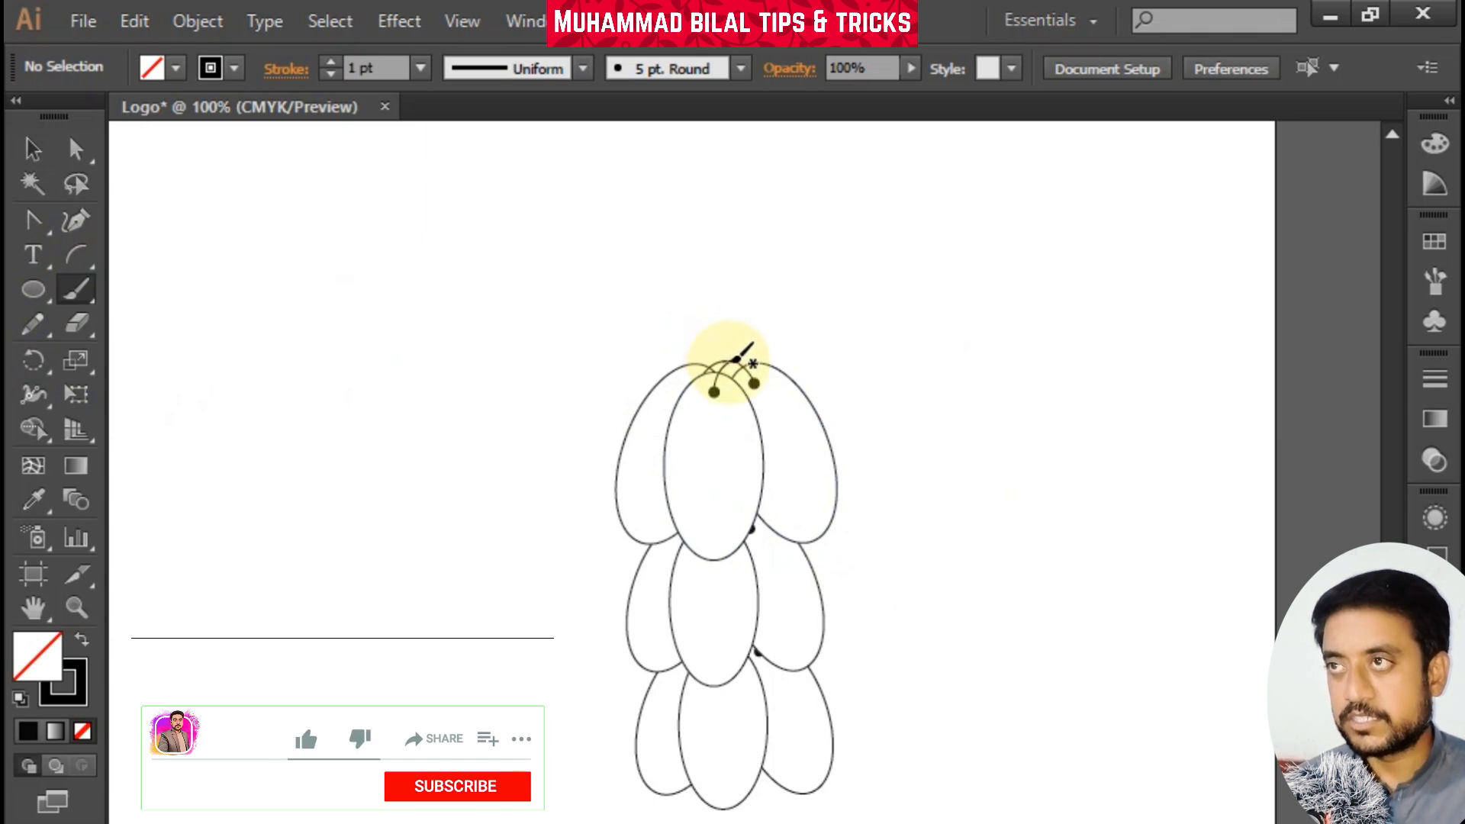
{"action": "mouse_move", "coordinate": [734, 360]}
{"action": "left_mouse_down"}
{"action": "mouse_move", "coordinate": [785, 287]}
{"action": "mouse_move", "coordinate": [827, 262]}
{"action": "left_mouse_up"}
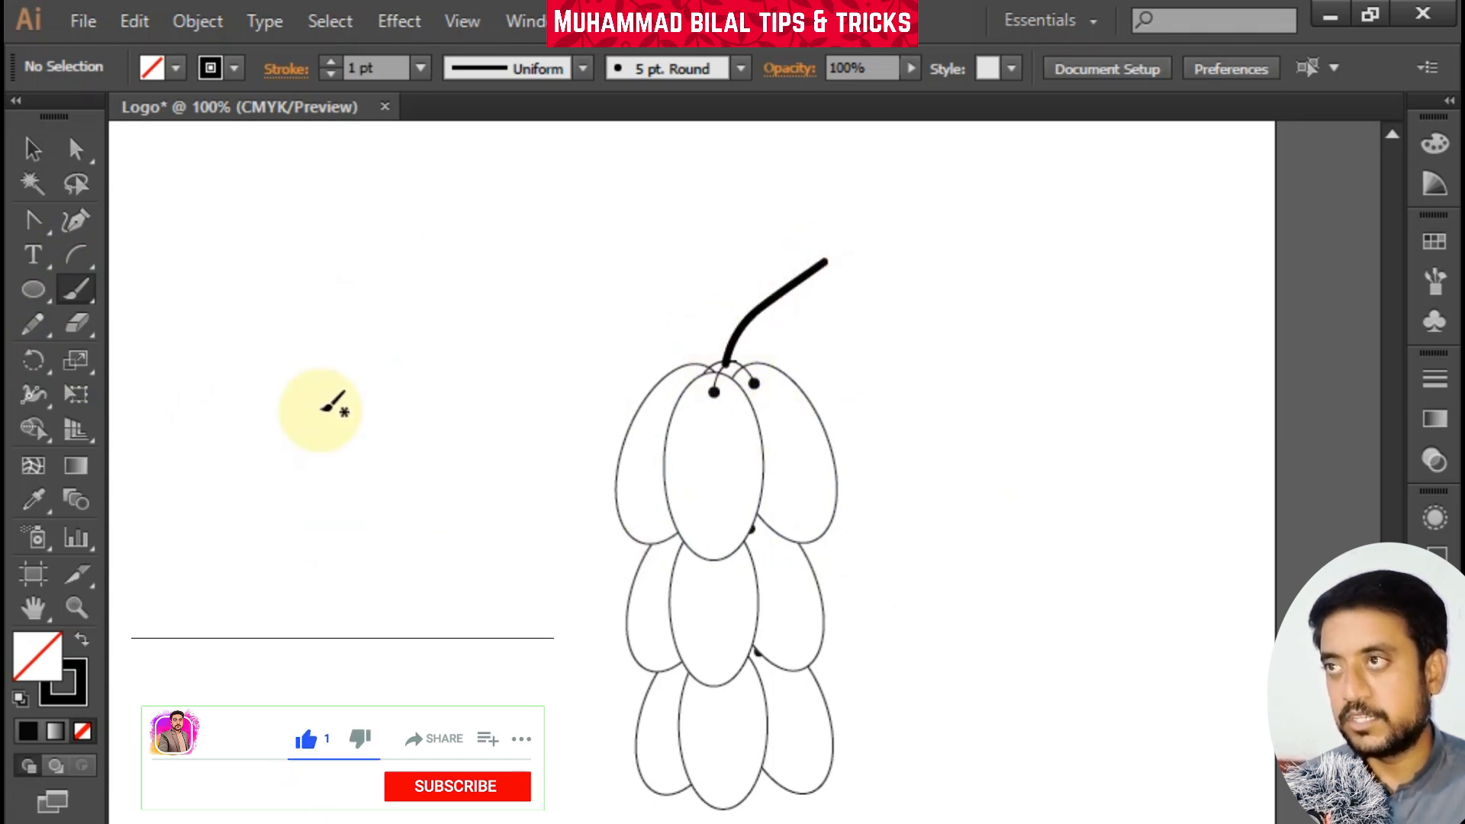
{"action": "scroll", "coordinate": [738, 393], "scroll_direction": "down", "scroll_amount": 1}
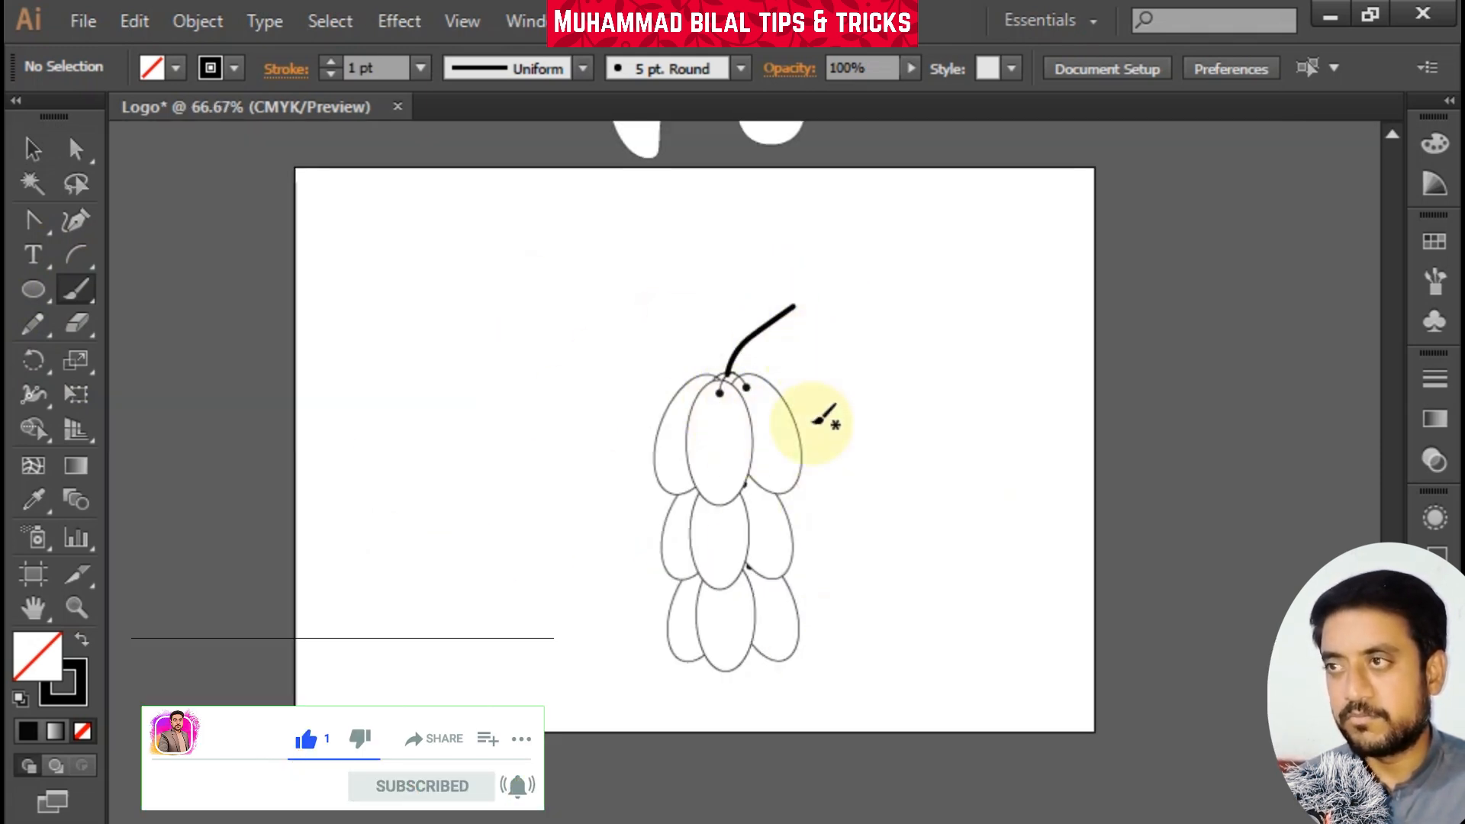